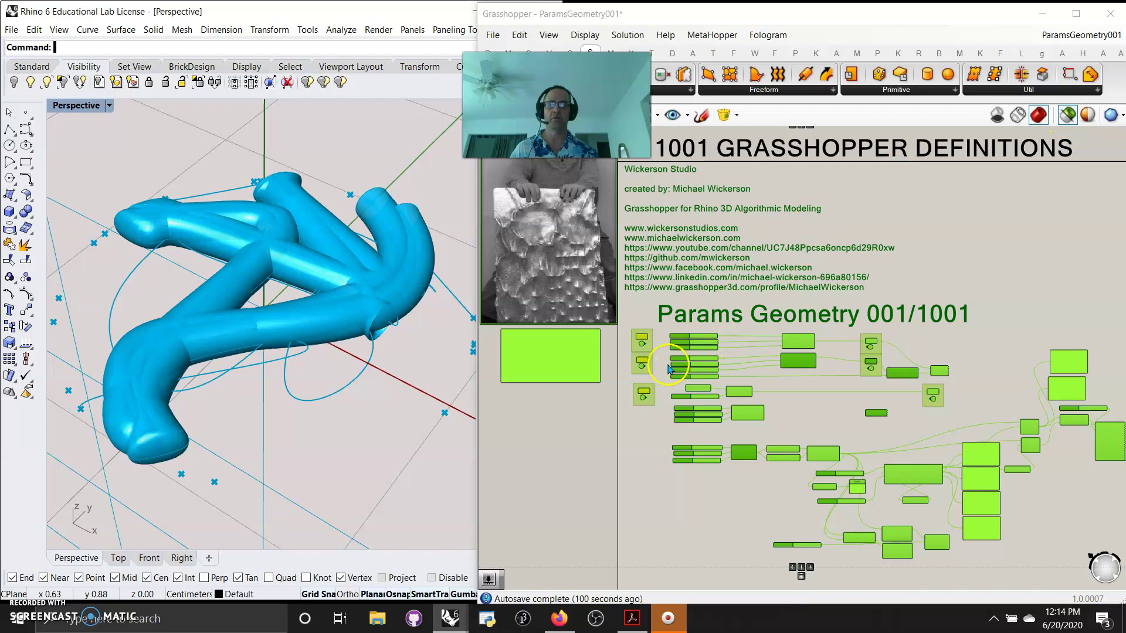
Step: Clear the selection of the whole Params Geometry definition in Grasshopper
{"action": "scroll", "coordinate": [668, 368], "scroll_direction": "up", "scroll_amount": 4}
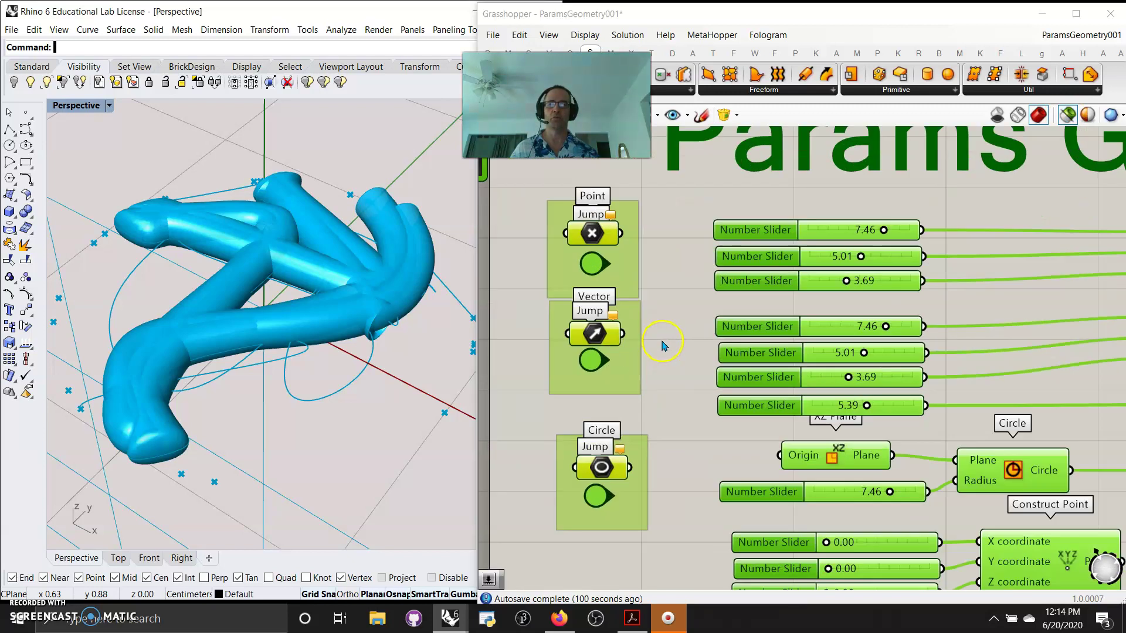
{"action": "scroll", "coordinate": [663, 346], "scroll_direction": "up", "scroll_amount": 1}
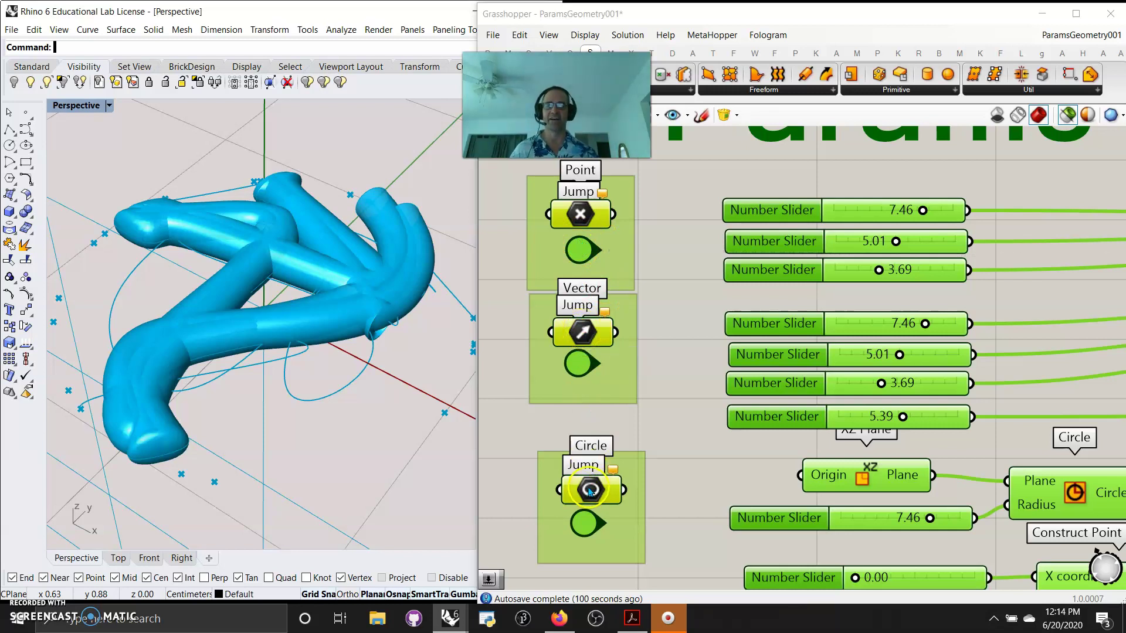
{"action": "mouse_move", "coordinate": [583, 523]}
{"action": "right_mouse_down"}
{"action": "mouse_move", "coordinate": [589, 540]}
{"action": "mouse_move", "coordinate": [580, 527]}
{"action": "right_mouse_up"}
{"action": "left_click", "coordinate": [638, 469]}
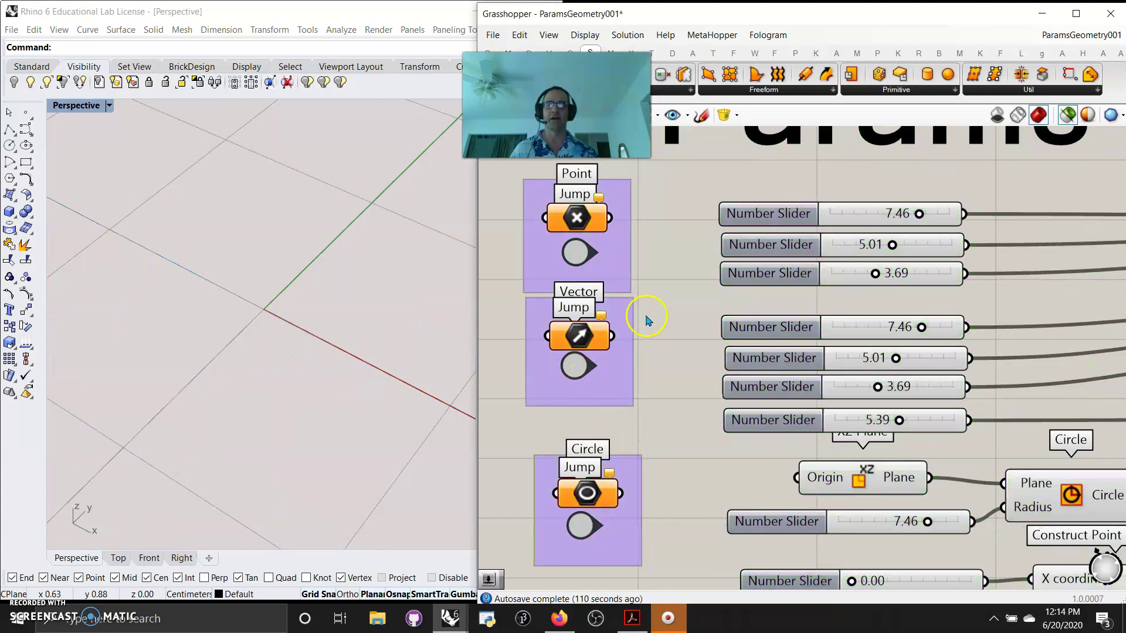
Step: Move the Exceptions component beside the Params Geometry heading, just above the Point jump group
{"action": "scroll", "coordinate": [647, 318], "scroll_direction": "down", "scroll_amount": 3}
{"action": "scroll", "coordinate": [646, 316], "scroll_direction": "down", "scroll_amount": 2}
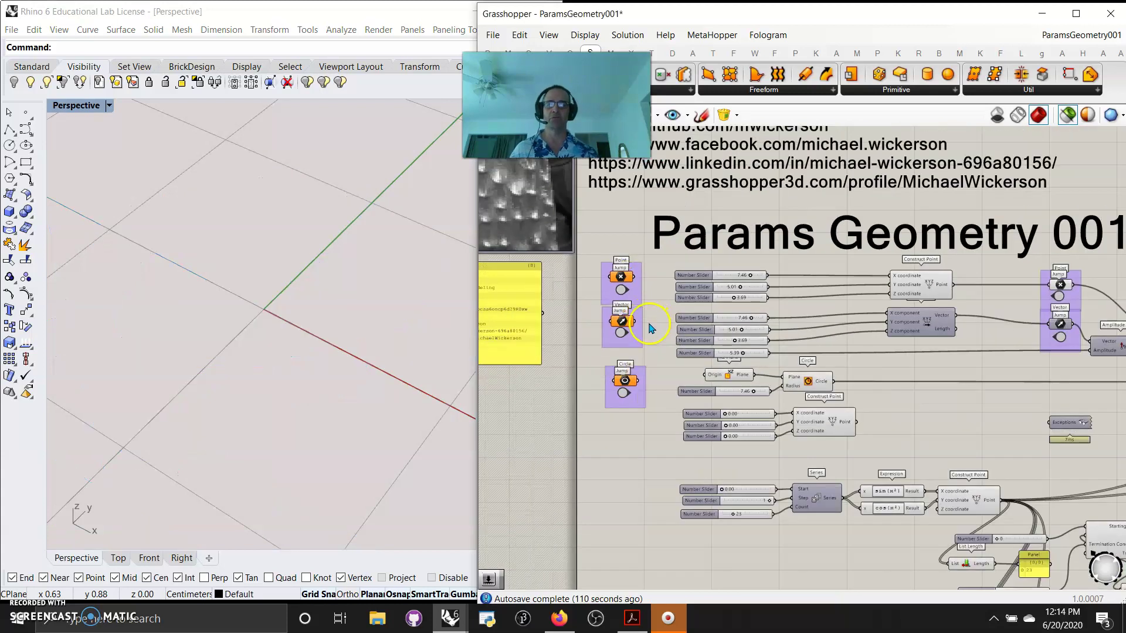
{"action": "right_click_drag", "start_coordinate": [855, 245], "coordinate": [771, 233]}
{"action": "left_click_drag", "start_coordinate": [989, 411], "coordinate": [539, 220]}
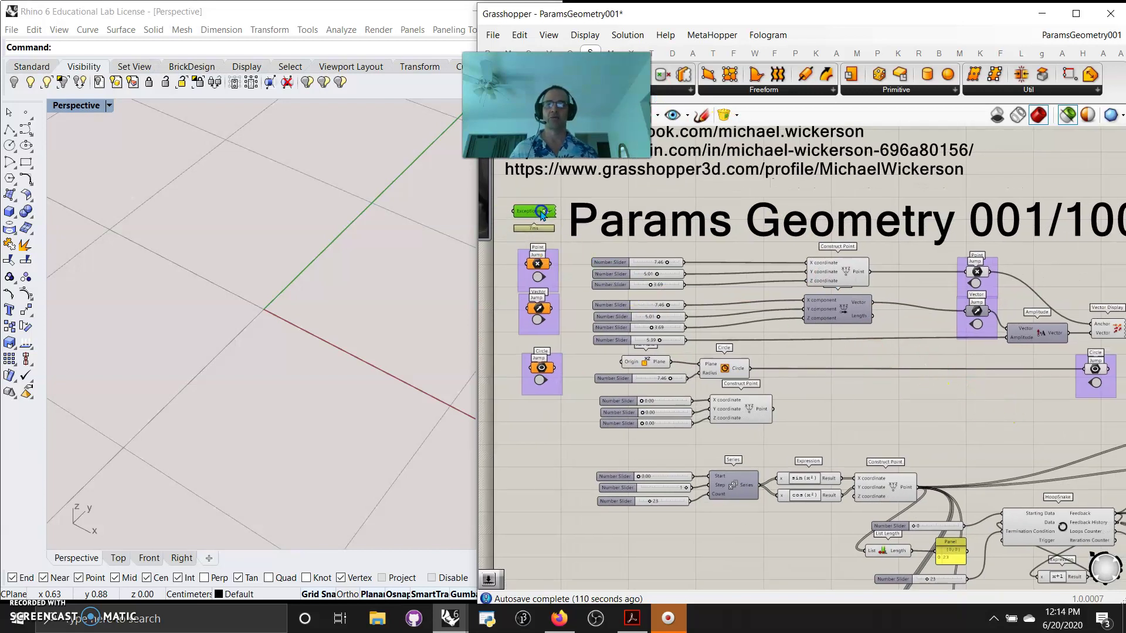
Step: Disable the Exceptions component beside the Params Geometry heading
{"action": "scroll", "coordinate": [540, 216], "scroll_direction": "up", "scroll_amount": 2}
{"action": "left_click_drag", "start_coordinate": [932, 362], "coordinate": [932, 379]}
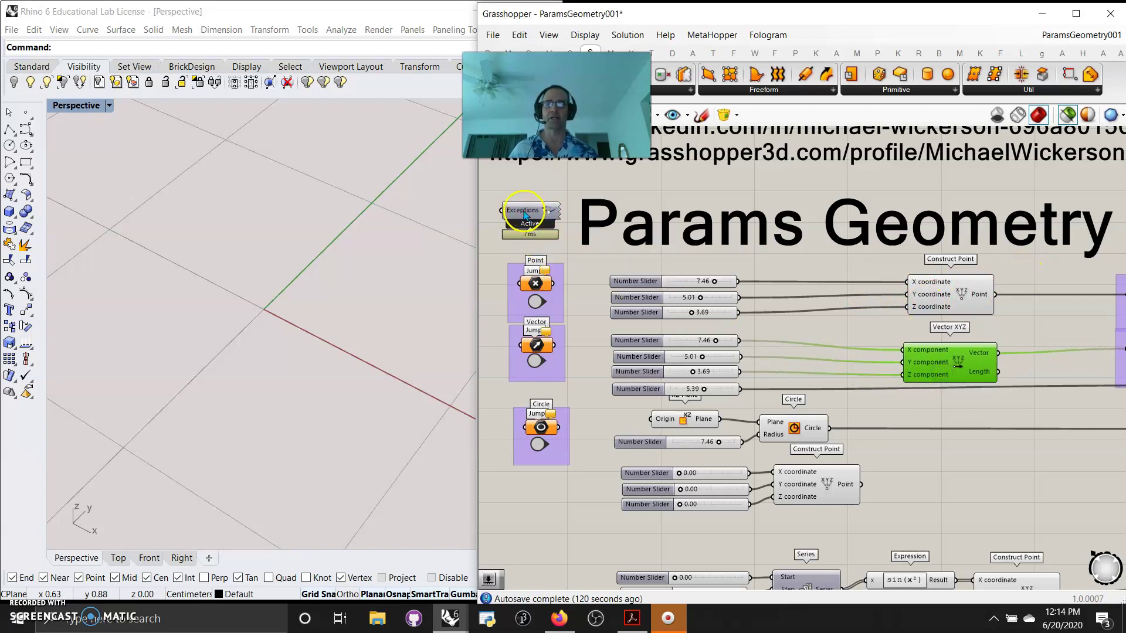
{"action": "left_click", "coordinate": [529, 228]}
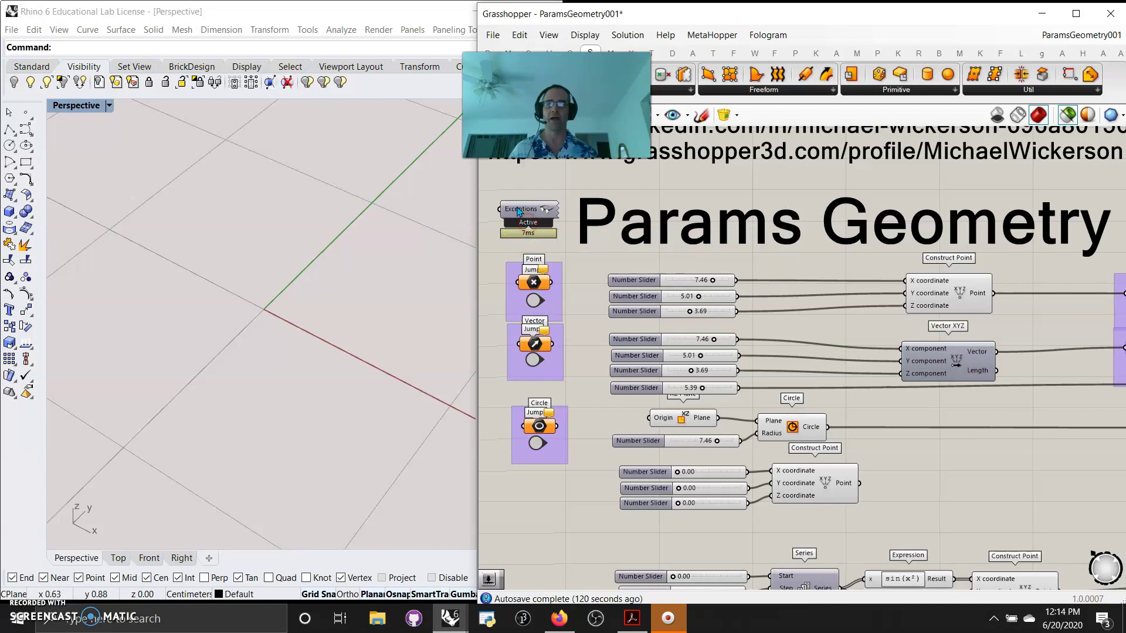
{"action": "right_click", "coordinate": [519, 208]}
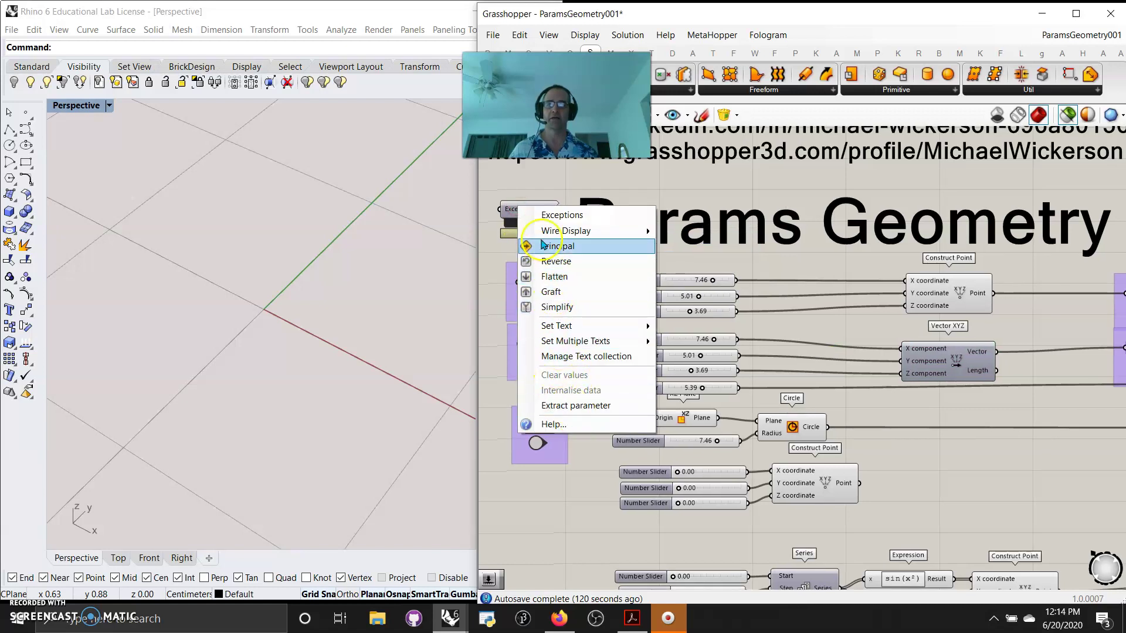
{"action": "left_click", "coordinate": [535, 185]}
{"action": "right_click", "coordinate": [528, 212]}
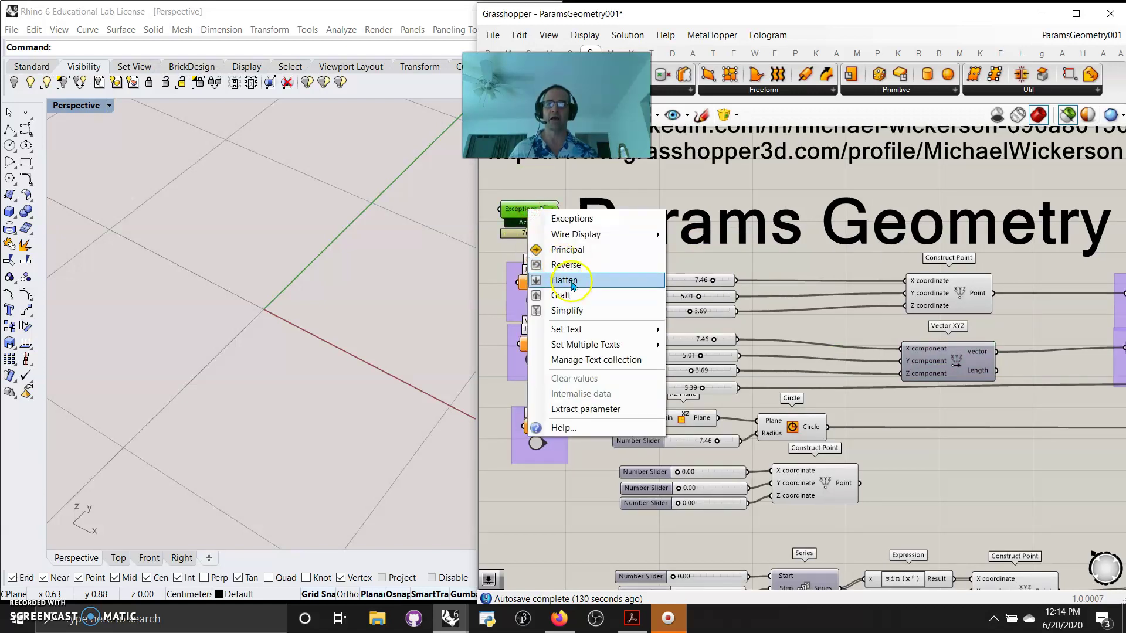
{"action": "right_click", "coordinate": [516, 181]}
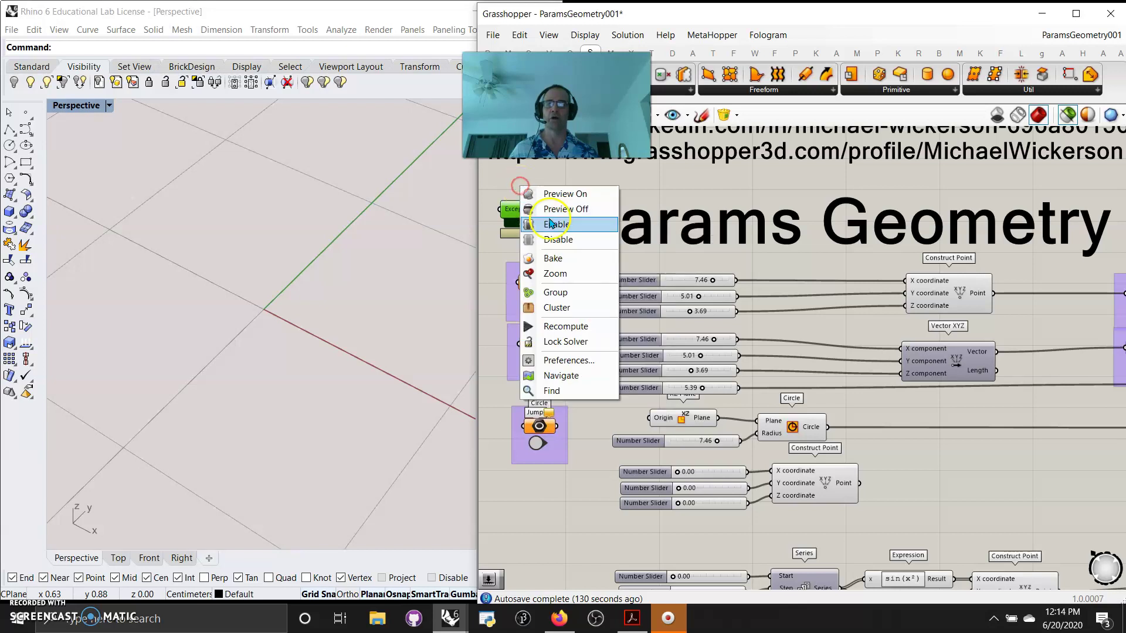
{"action": "left_click", "coordinate": [558, 238]}
Step: Turn preview on for the Exceptions component and enable it again
{"action": "mouse_move", "coordinate": [928, 435]}
{"action": "right_mouse_down"}
{"action": "mouse_move", "coordinate": [890, 438]}
{"action": "mouse_move", "coordinate": [936, 440]}
{"action": "right_mouse_up"}
{"action": "right_click", "coordinate": [541, 215]}
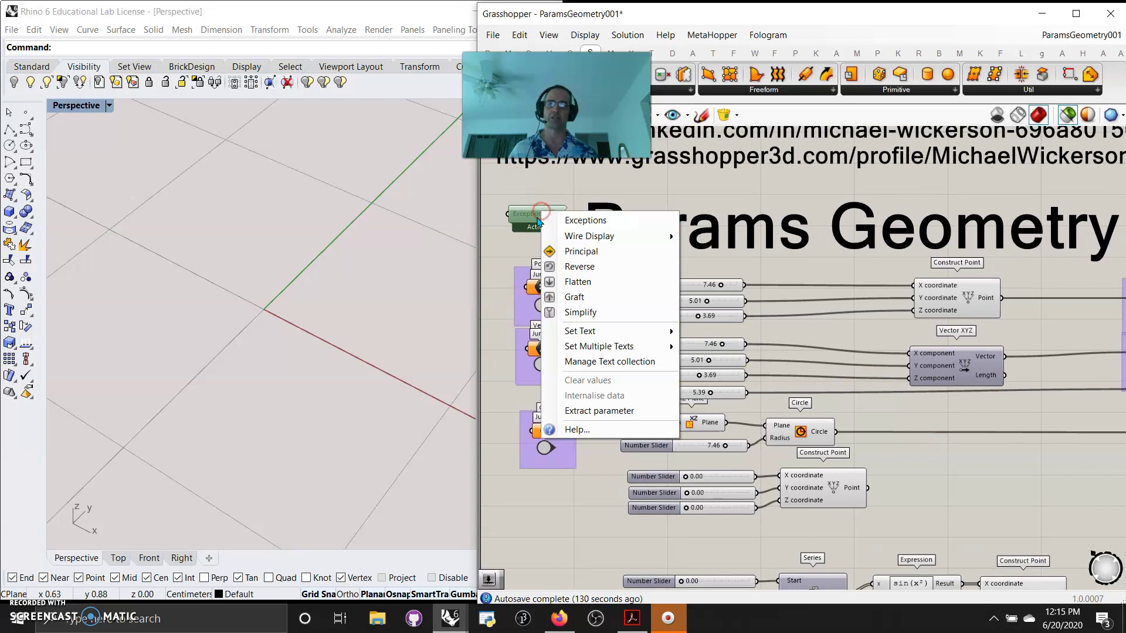
{"action": "left_click", "coordinate": [547, 193]}
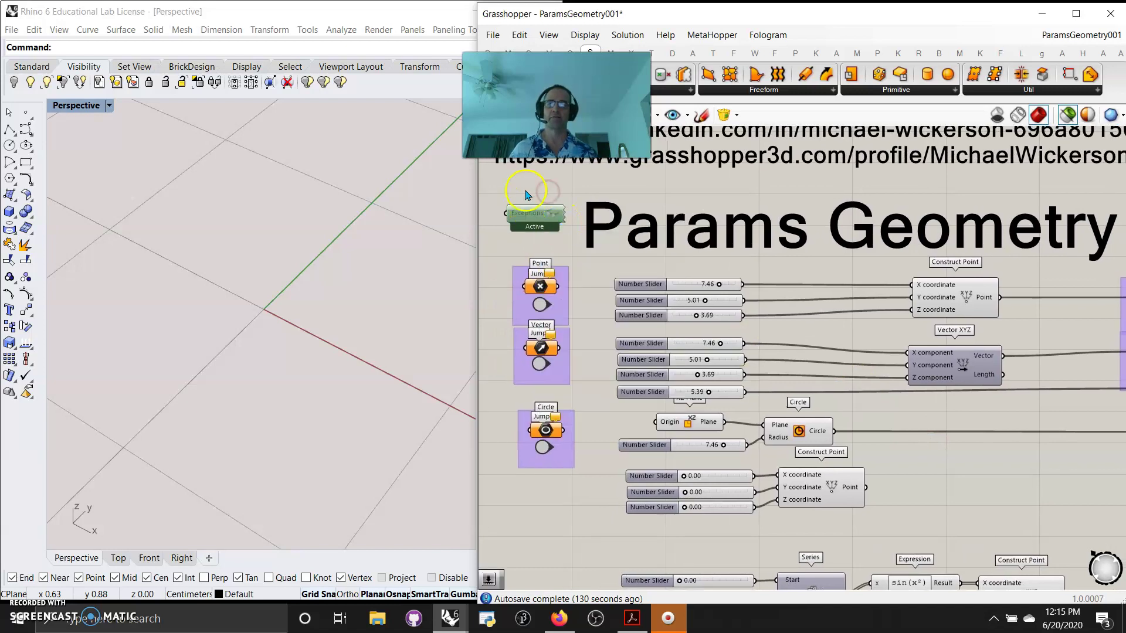
{"action": "right_click", "coordinate": [520, 187]}
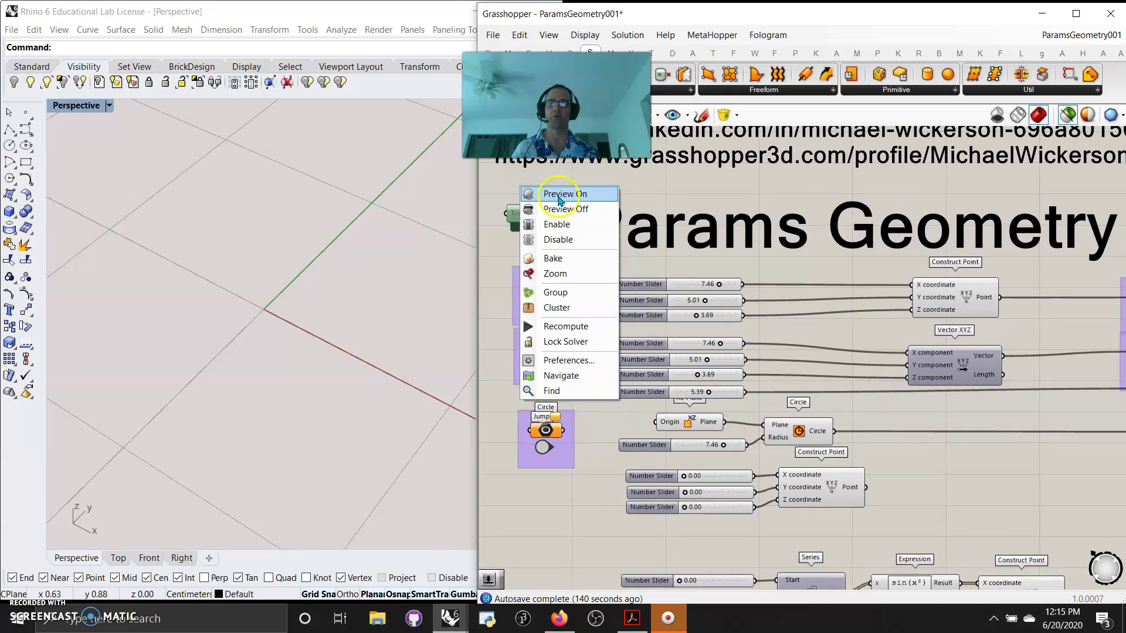
{"action": "left_click", "coordinate": [557, 195]}
{"action": "right_click", "coordinate": [544, 215]}
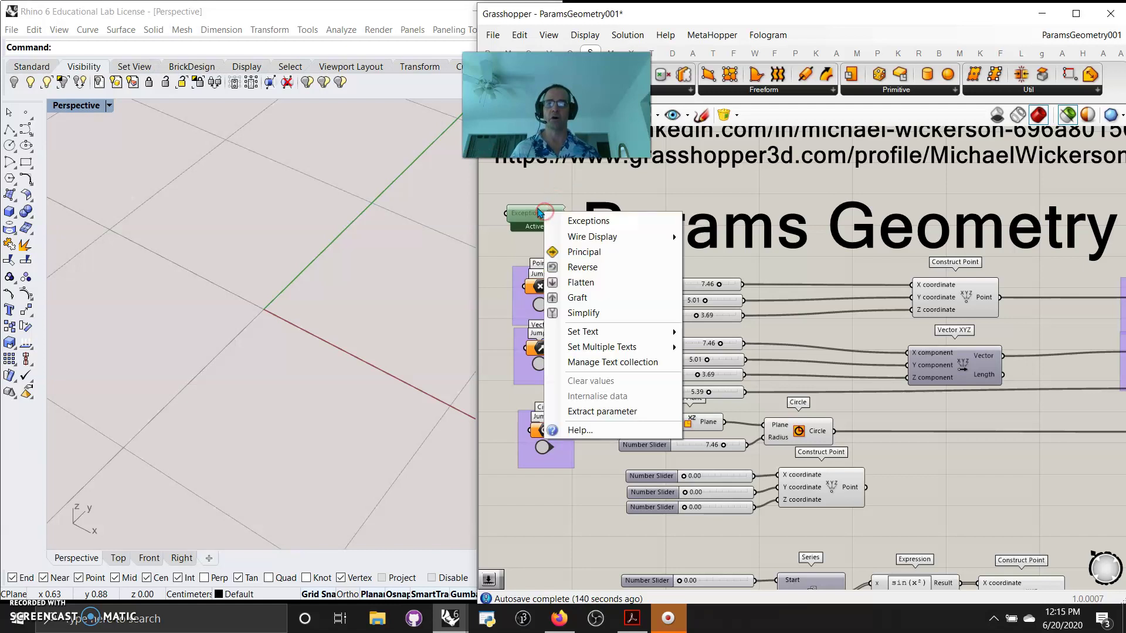
{"action": "right_click", "coordinate": [526, 182]}
{"action": "left_click", "coordinate": [568, 225]}
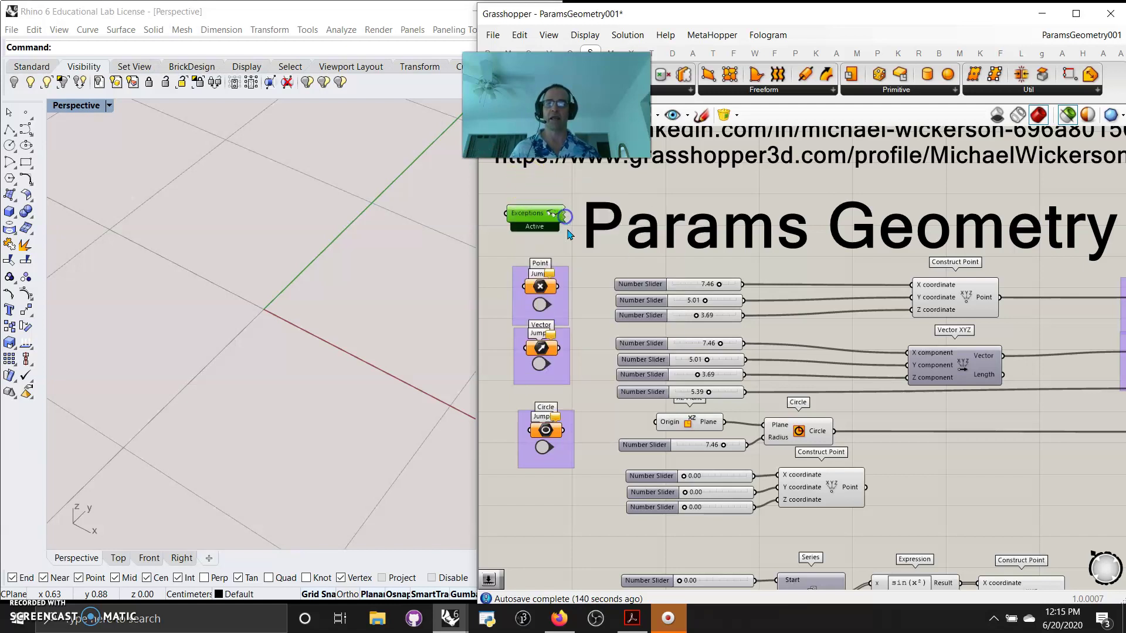
Step: Follow the Circle jump to its receiving Circle parameter and look back over the Point, Vector and Circle groups
{"action": "mouse_move", "coordinate": [888, 422]}
{"action": "right_mouse_down"}
{"action": "mouse_move", "coordinate": [776, 375]}
{"action": "mouse_move", "coordinate": [610, 369]}
{"action": "mouse_move", "coordinate": [826, 406]}
{"action": "mouse_move", "coordinate": [748, 395]}
{"action": "right_mouse_up"}
{"action": "left_click", "coordinate": [910, 354]}
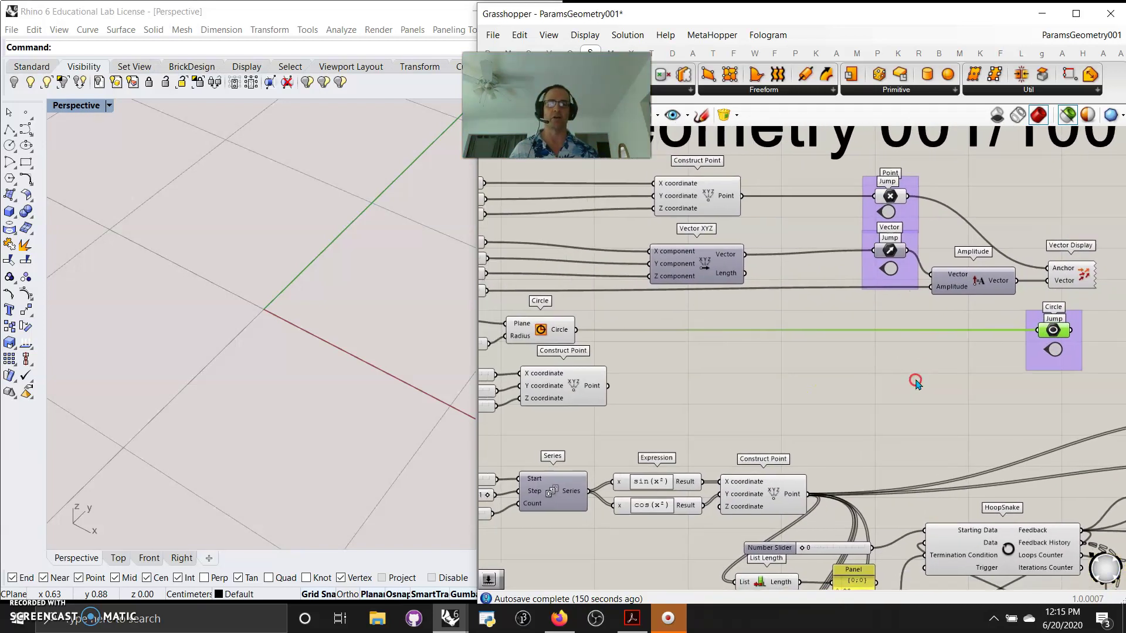
{"action": "scroll", "coordinate": [674, 384], "scroll_direction": "up", "scroll_amount": 5}
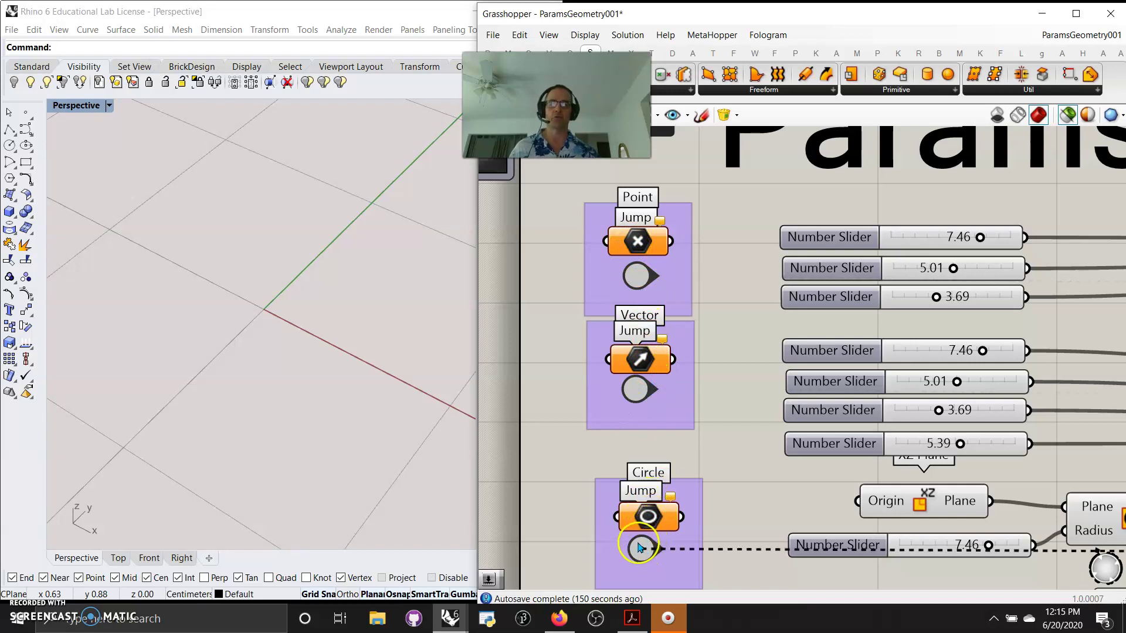
{"action": "left_click", "coordinate": [639, 548]}
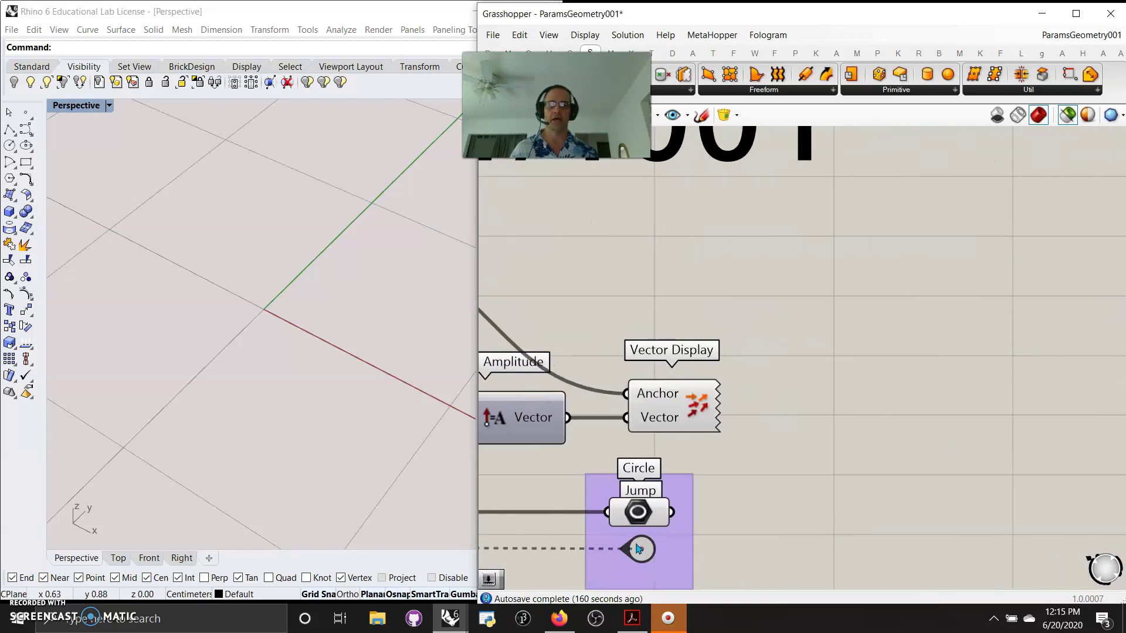
{"action": "left_click", "coordinate": [643, 514]}
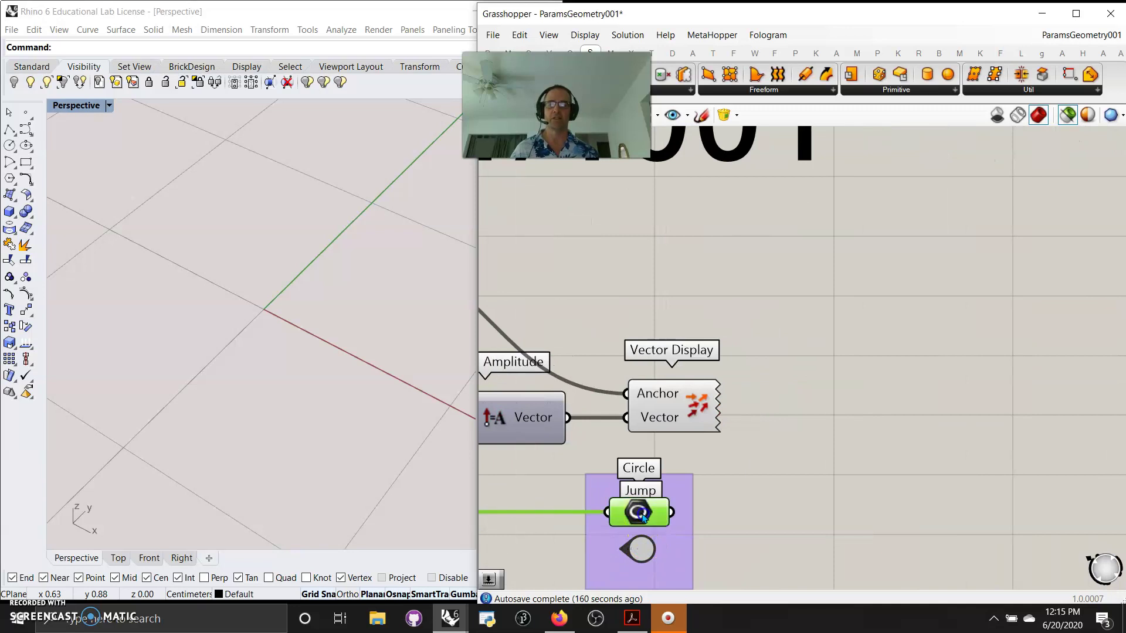
{"action": "scroll", "coordinate": [610, 447], "scroll_direction": "down", "scroll_amount": 3}
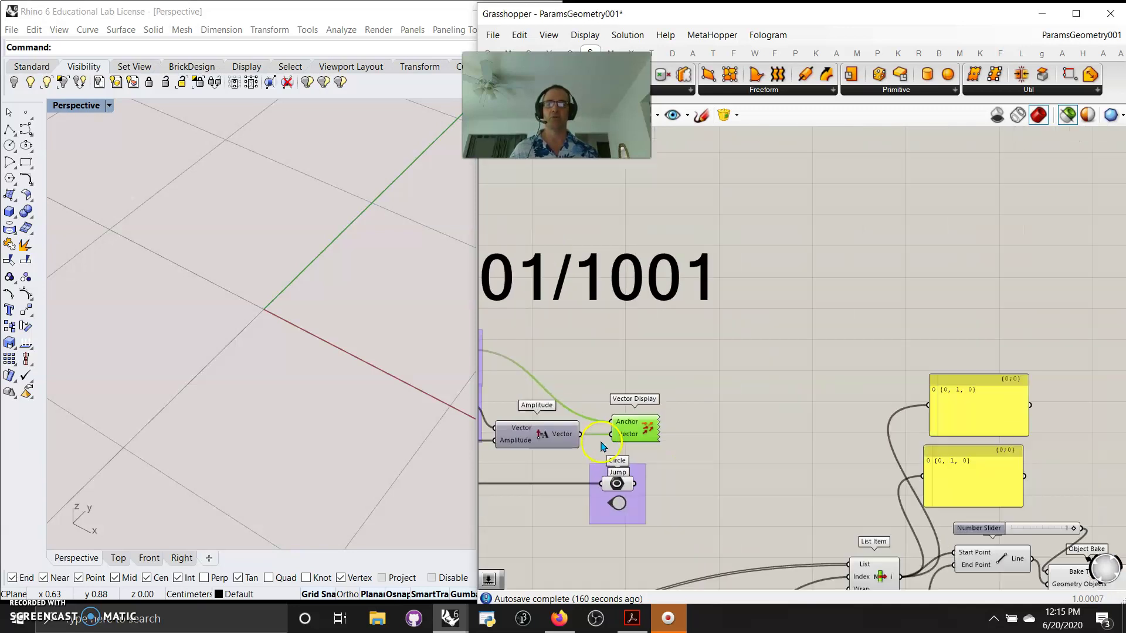
{"action": "right_click_drag", "start_coordinate": [605, 446], "coordinate": [943, 439]}
{"action": "right_click_drag", "start_coordinate": [743, 425], "coordinate": [893, 456]}
{"action": "scroll", "coordinate": [733, 434], "scroll_direction": "up", "scroll_amount": 5}
{"action": "right_click_drag", "start_coordinate": [886, 397], "coordinate": [860, 350]}
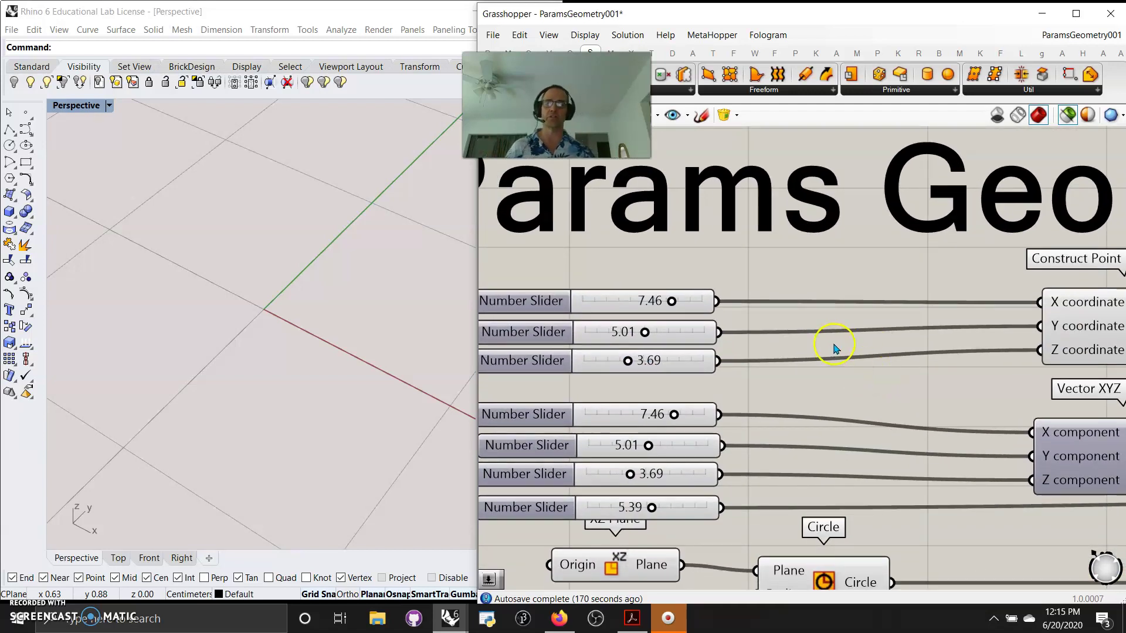
{"action": "scroll", "coordinate": [880, 375], "scroll_direction": "down", "scroll_amount": 4}
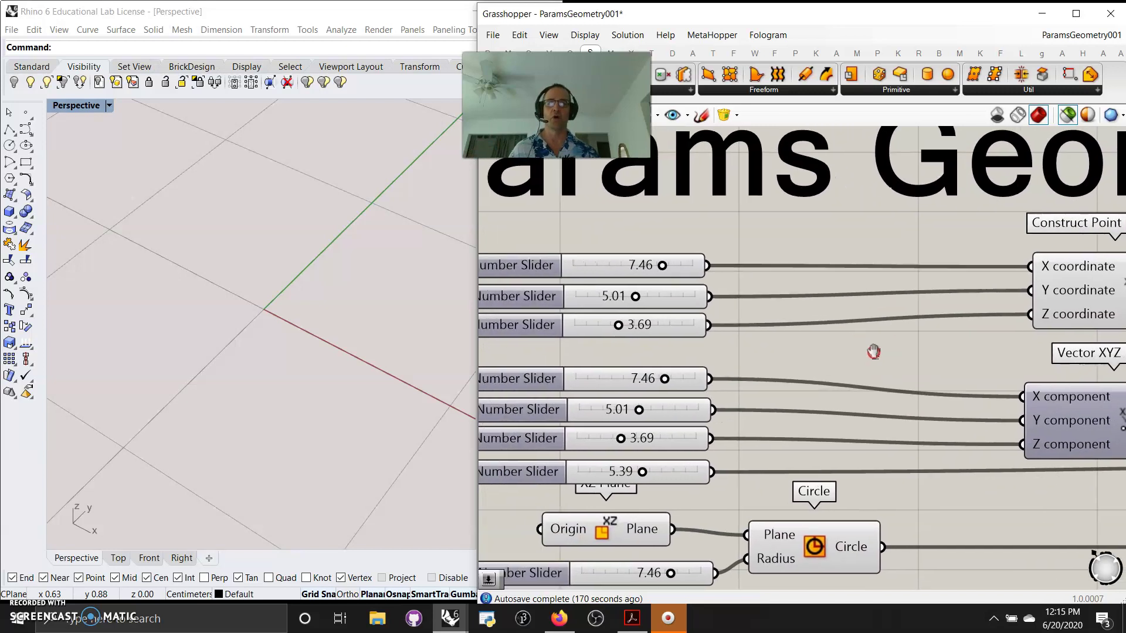
{"action": "right_click_drag", "start_coordinate": [867, 339], "coordinate": [966, 336]}
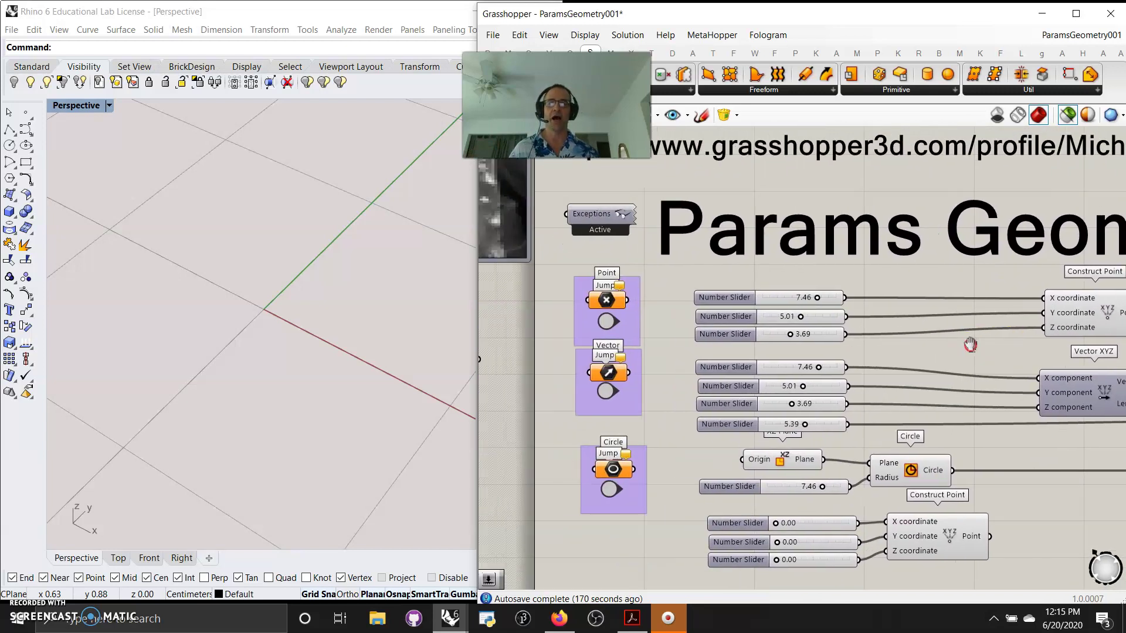
Step: Switch to Rhino, place a point object at the origin and remove it again
{"action": "left_click", "coordinate": [30, 113]}
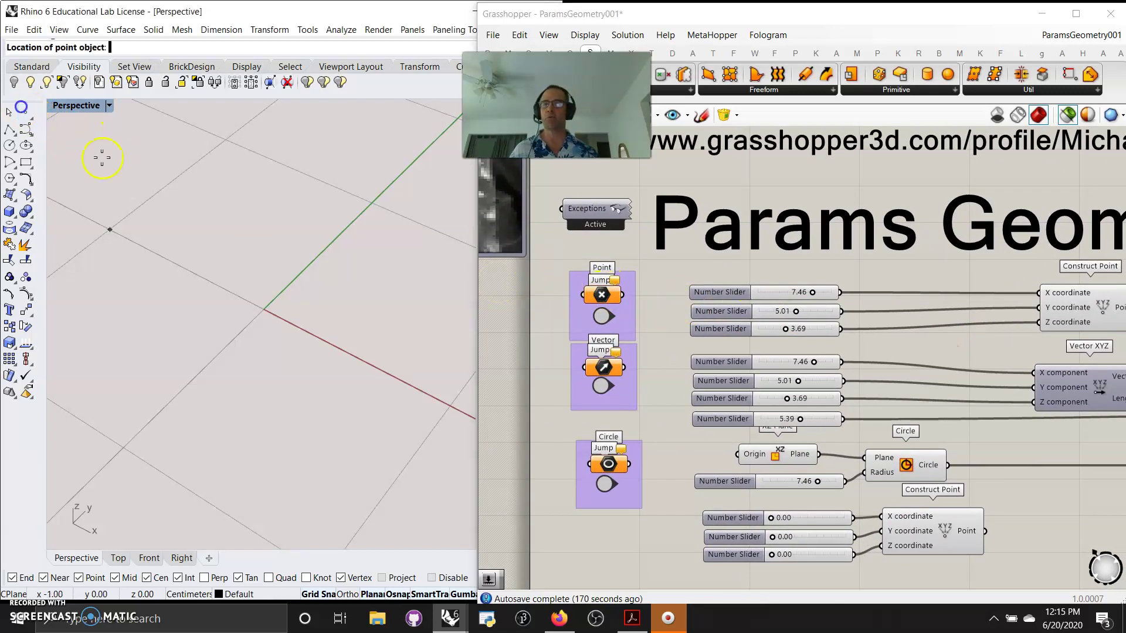
{"action": "left_click", "coordinate": [267, 312]}
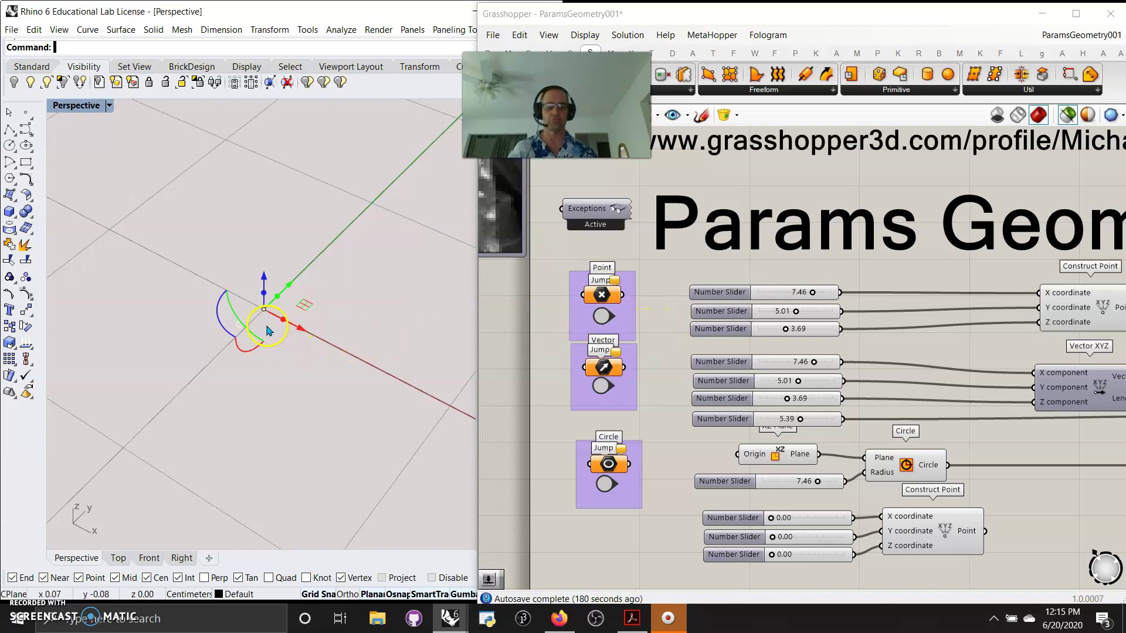
{"action": "left_click", "coordinate": [294, 320]}
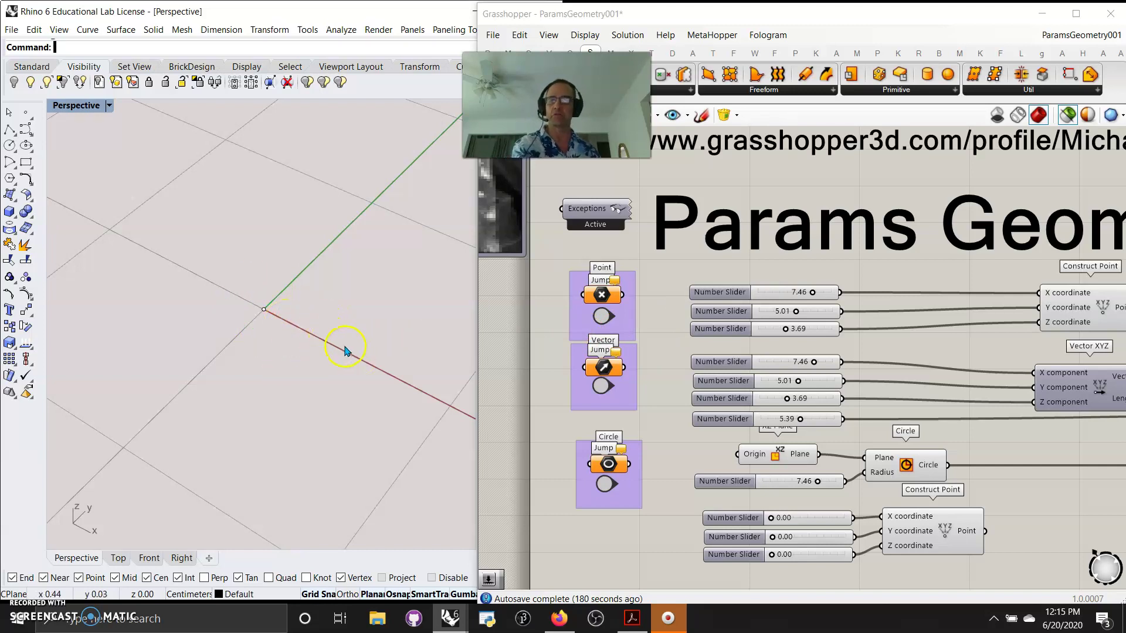
{"action": "left_click_drag", "start_coordinate": [241, 310], "coordinate": [281, 327]}
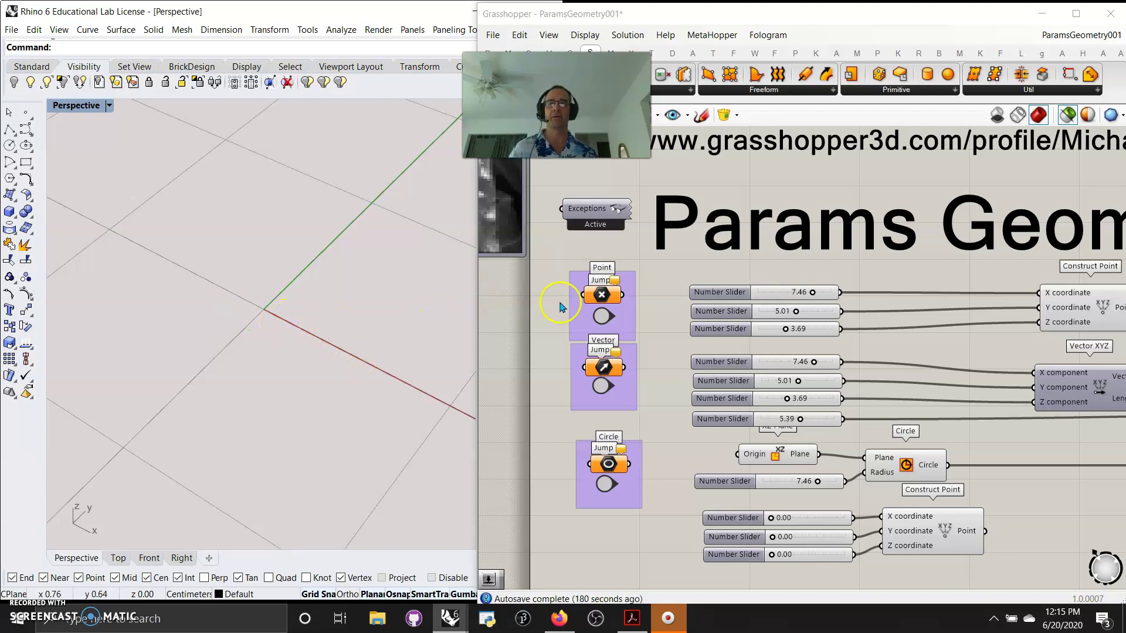
Step: Select the Construct Point component that feeds the Point parameter and bring up the Vector component category
{"action": "left_click", "coordinate": [599, 297]}
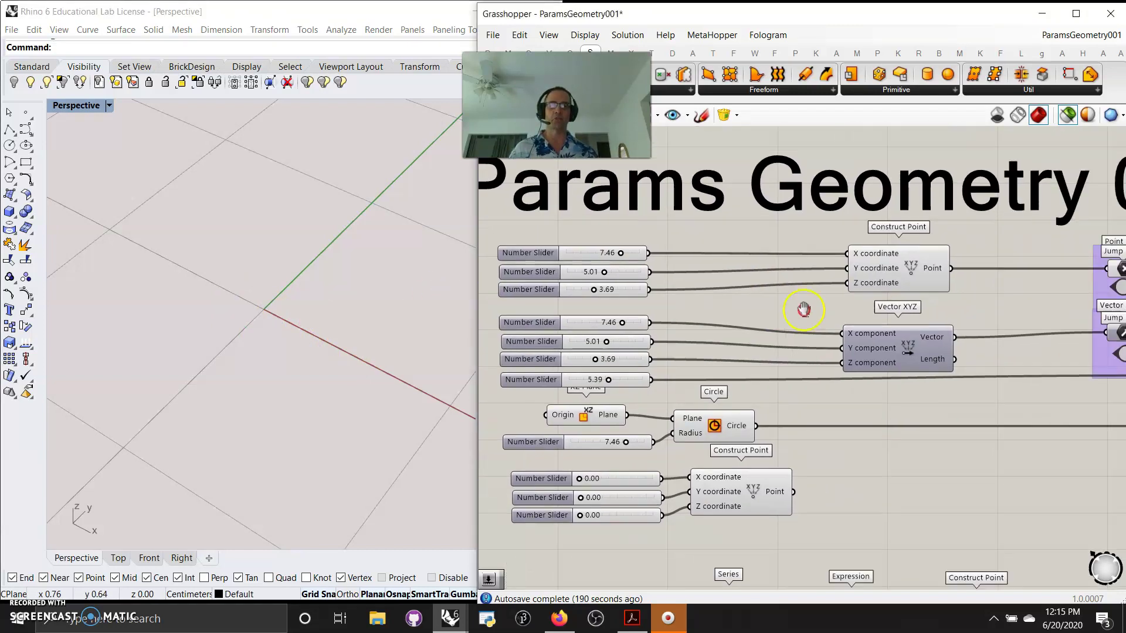
{"action": "left_click", "coordinate": [850, 269]}
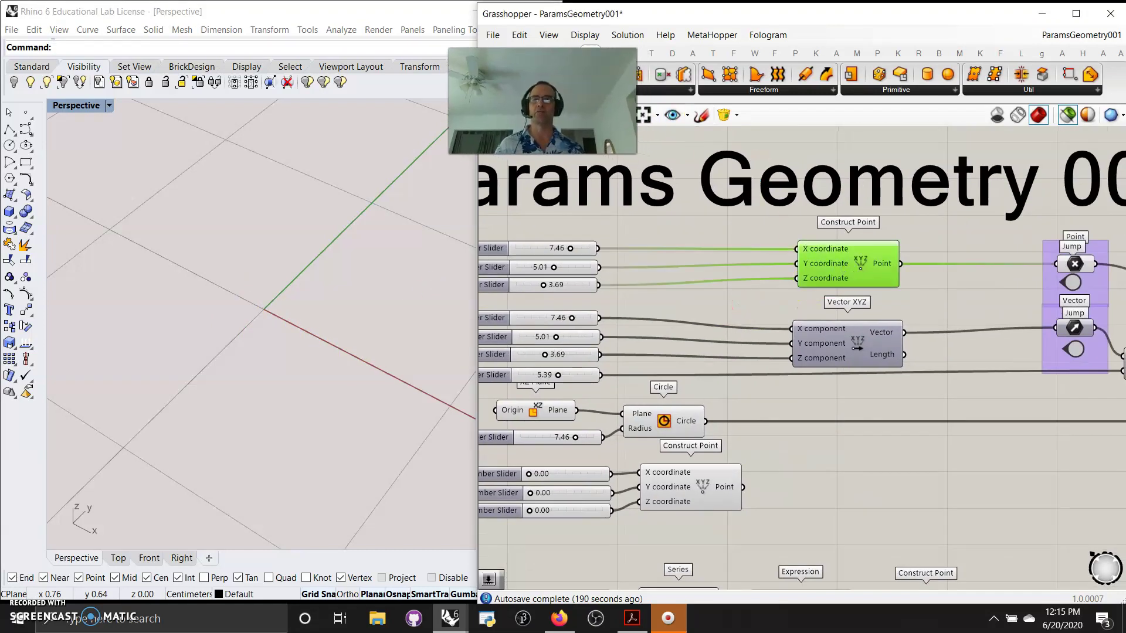
{"action": "left_click", "coordinate": [547, 54]}
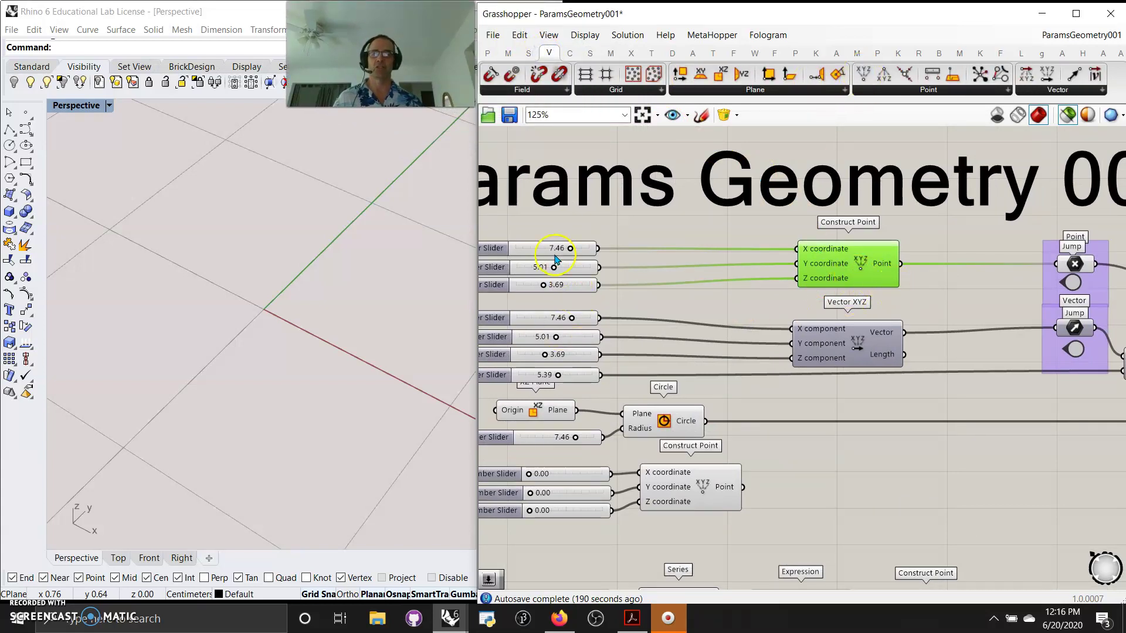
Step: Select the Point parameter fed by Construct Point to examine its preview in the Rhino perspective view
{"action": "right_click_drag", "start_coordinate": [936, 309], "coordinate": [817, 297]}
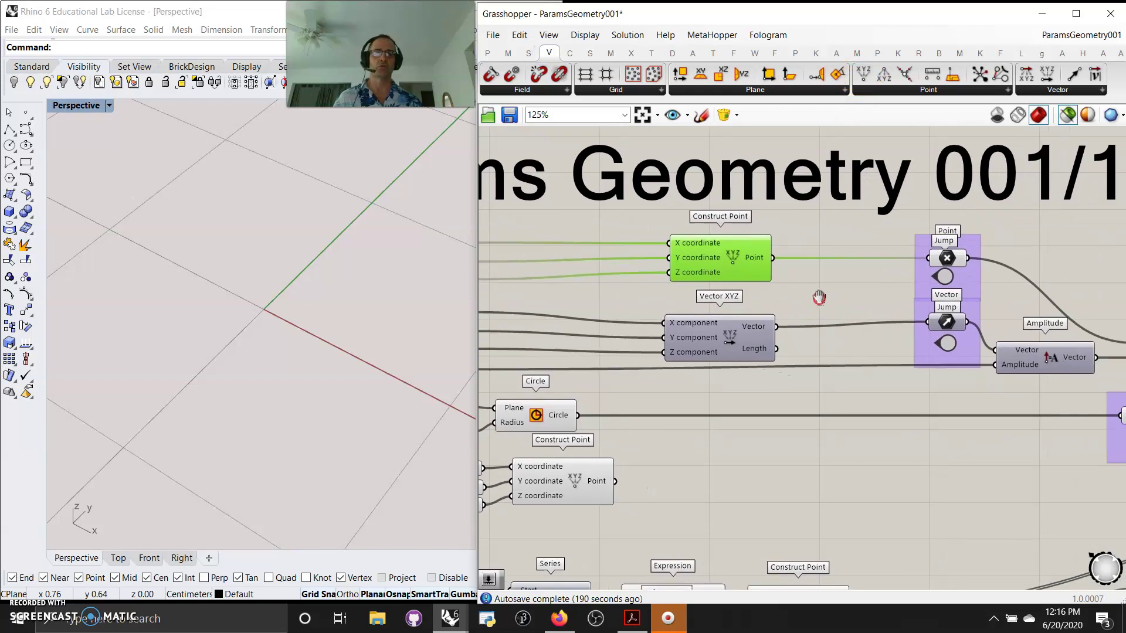
{"action": "left_click", "coordinate": [947, 257]}
{"action": "scroll", "coordinate": [221, 322], "scroll_direction": "down", "scroll_amount": 3}
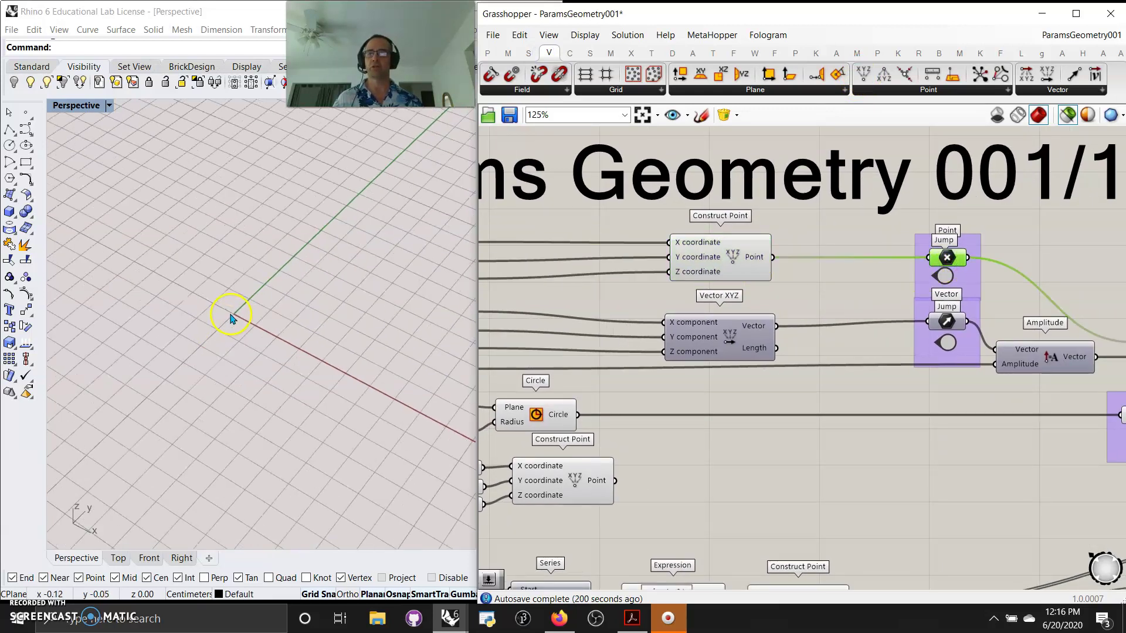
Step: Set the Construct Point sliders to 6.26 for X, 4.13 for Y and 2.73 for Z
{"action": "right_click_drag", "start_coordinate": [561, 306], "coordinate": [734, 307]}
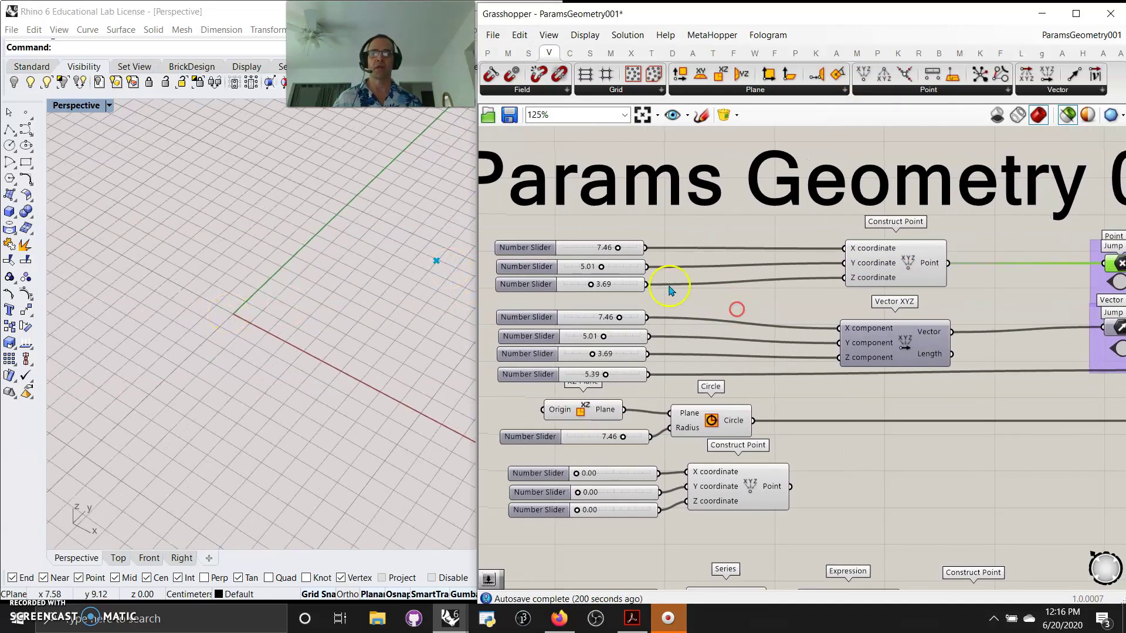
{"action": "left_click_drag", "start_coordinate": [604, 268], "coordinate": [586, 289]}
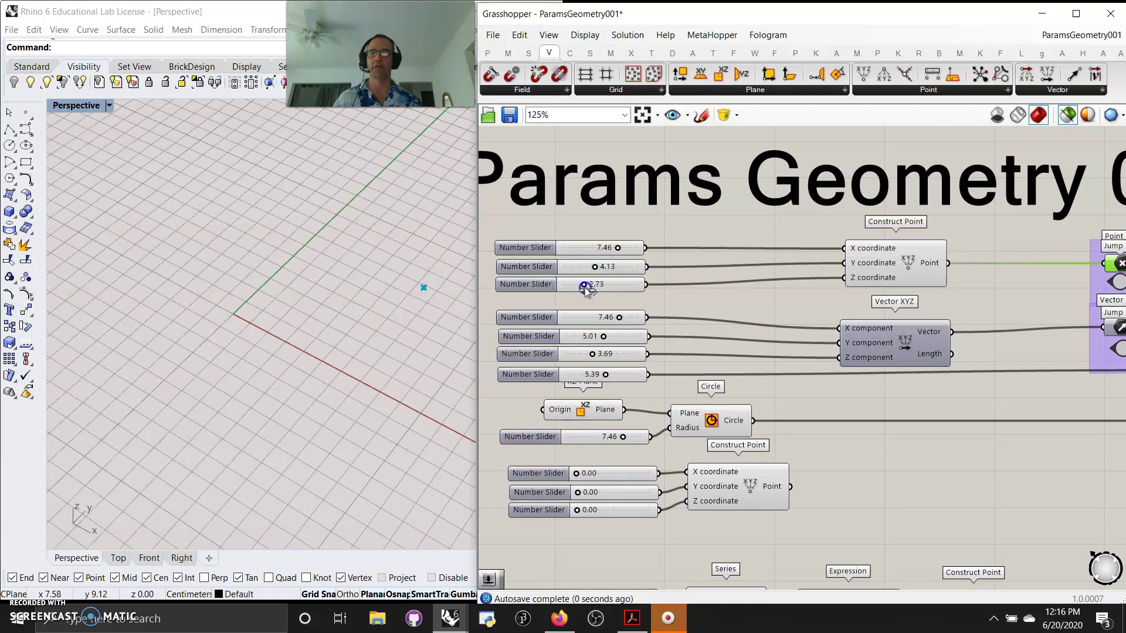
{"action": "mouse_move", "coordinate": [617, 248]}
{"action": "left_mouse_down"}
{"action": "mouse_move", "coordinate": [585, 248]}
{"action": "mouse_move", "coordinate": [610, 248]}
{"action": "left_mouse_up"}
{"action": "right_click_drag", "start_coordinate": [760, 307], "coordinate": [780, 253]}
{"action": "scroll", "coordinate": [720, 279], "scroll_direction": "down", "scroll_amount": 1}
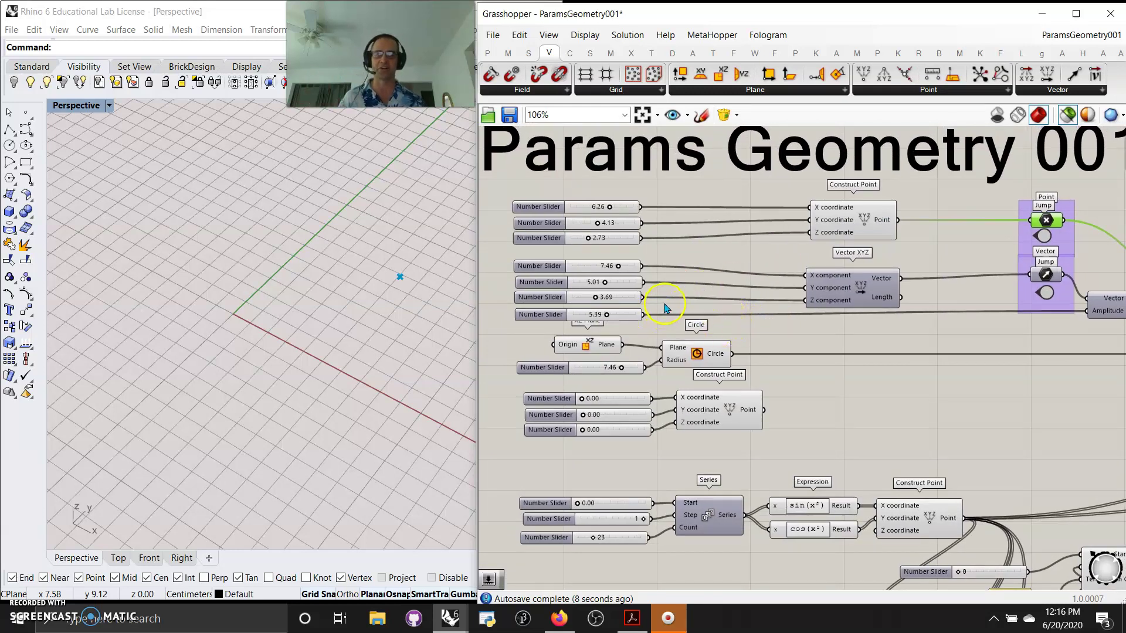
Step: Select the Vector XYZ component and the Amplitude component to examine the vector set-up beneath Construct Point
{"action": "right_click_drag", "start_coordinate": [990, 400], "coordinate": [933, 386]}
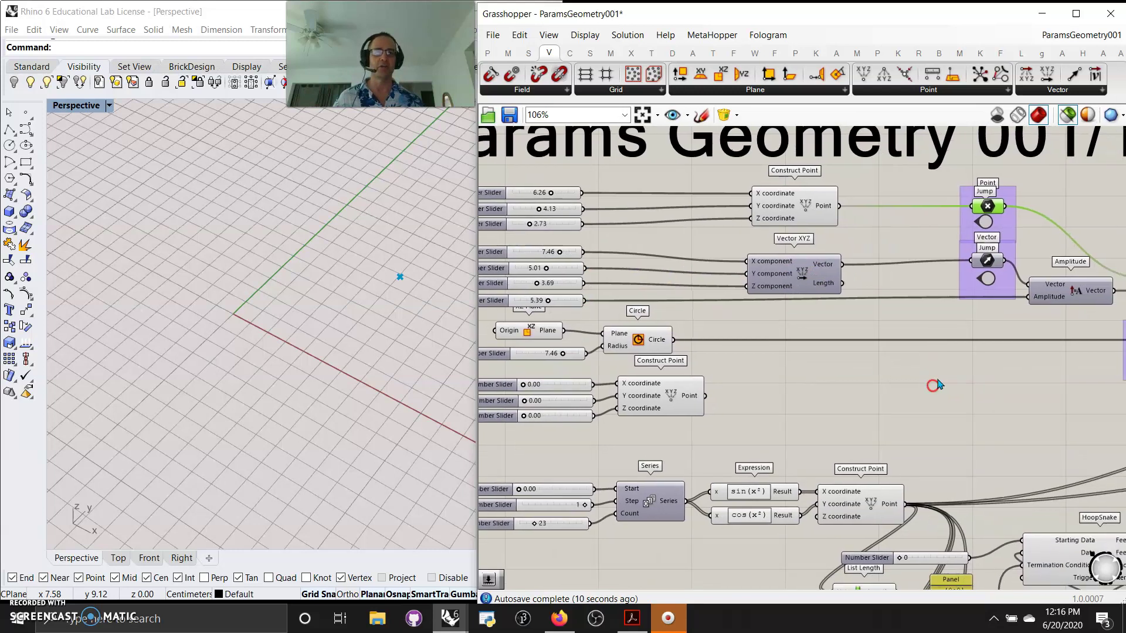
{"action": "left_click", "coordinate": [797, 275]}
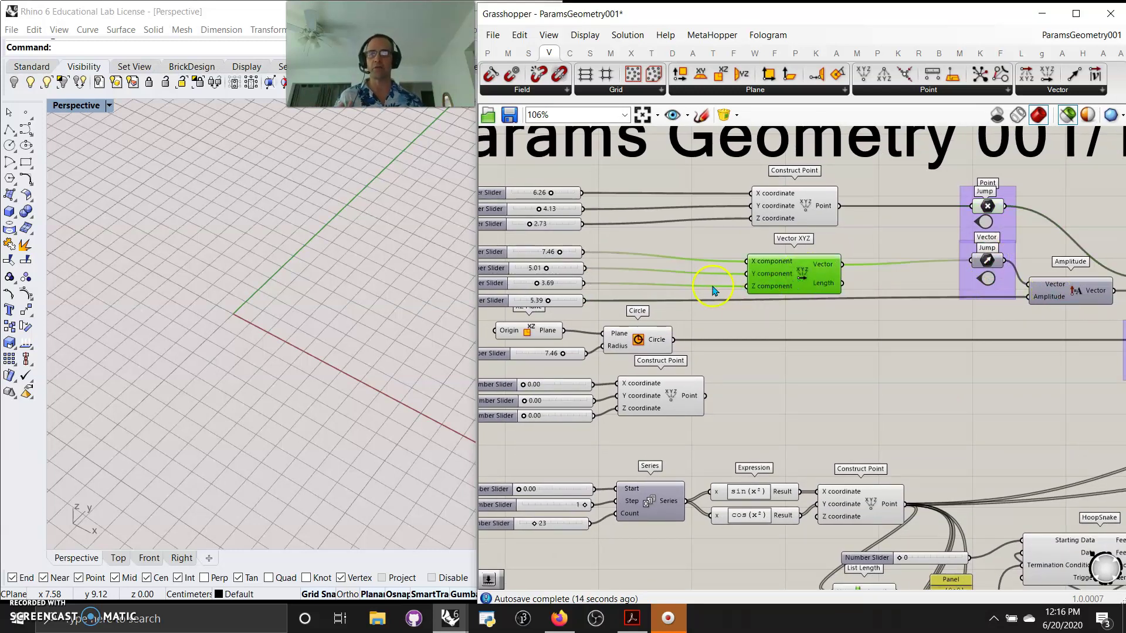
{"action": "mouse_move", "coordinate": [767, 284]}
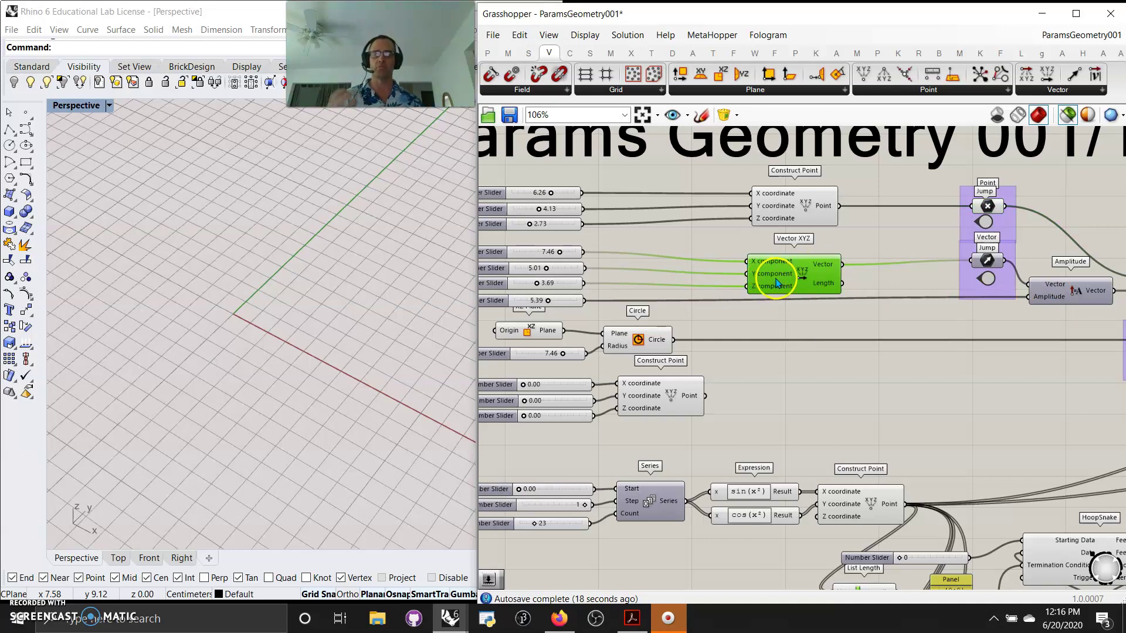
{"action": "left_click", "coordinate": [807, 327]}
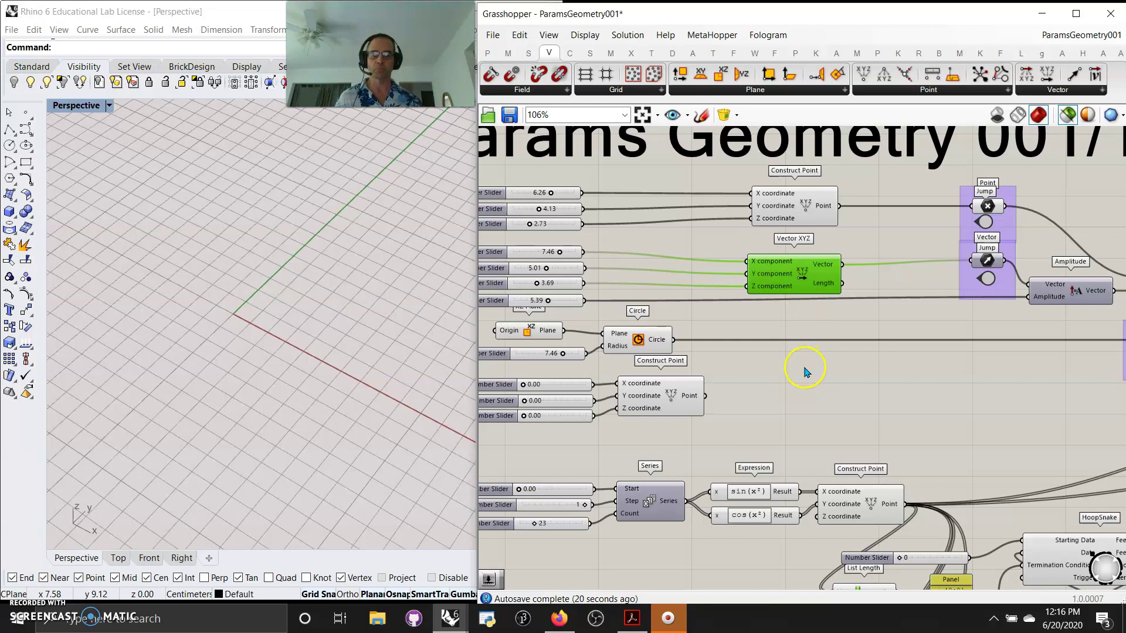
{"action": "left_click", "coordinate": [888, 258]}
{"action": "left_click", "coordinate": [241, 286]}
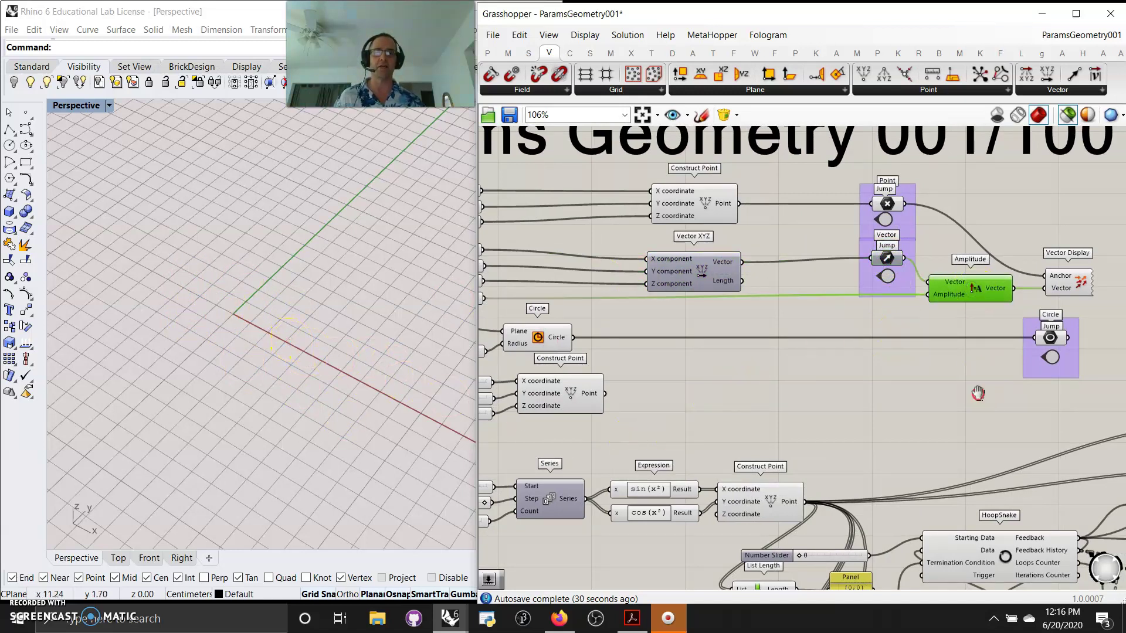
Step: Select the Vector Display component to examine the anchored vector's preview arrow in the Rhino perspective view
{"action": "right_click_drag", "start_coordinate": [980, 395], "coordinate": [905, 389]}
{"action": "left_click", "coordinate": [988, 280]}
{"action": "scroll", "coordinate": [170, 324], "scroll_direction": "down", "scroll_amount": 3}
{"action": "right_click_drag", "start_coordinate": [317, 341], "coordinate": [346, 319]}
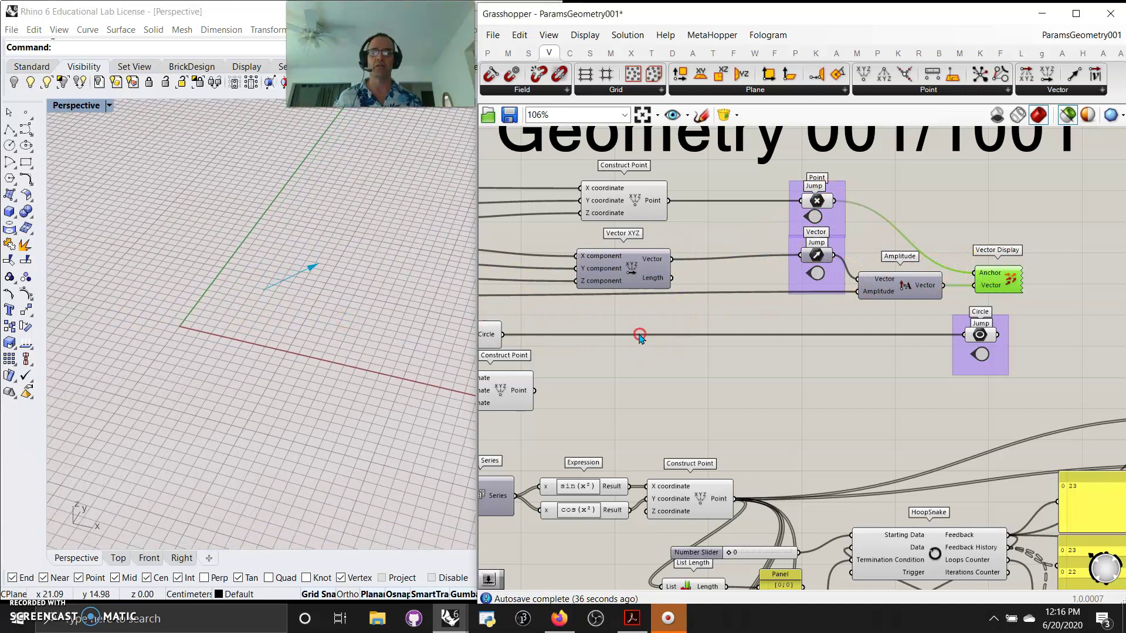
Step: Set the Vector XYZ sliders to 5.86 for X, 5.10 for Y and 5.76 for Z, and the Amplitude slider to 7.93
{"action": "right_click_drag", "start_coordinate": [639, 329], "coordinate": [903, 333]}
{"action": "left_click_drag", "start_coordinate": [631, 279], "coordinate": [643, 252]}
{"action": "right_click_drag", "start_coordinate": [900, 358], "coordinate": [819, 358]}
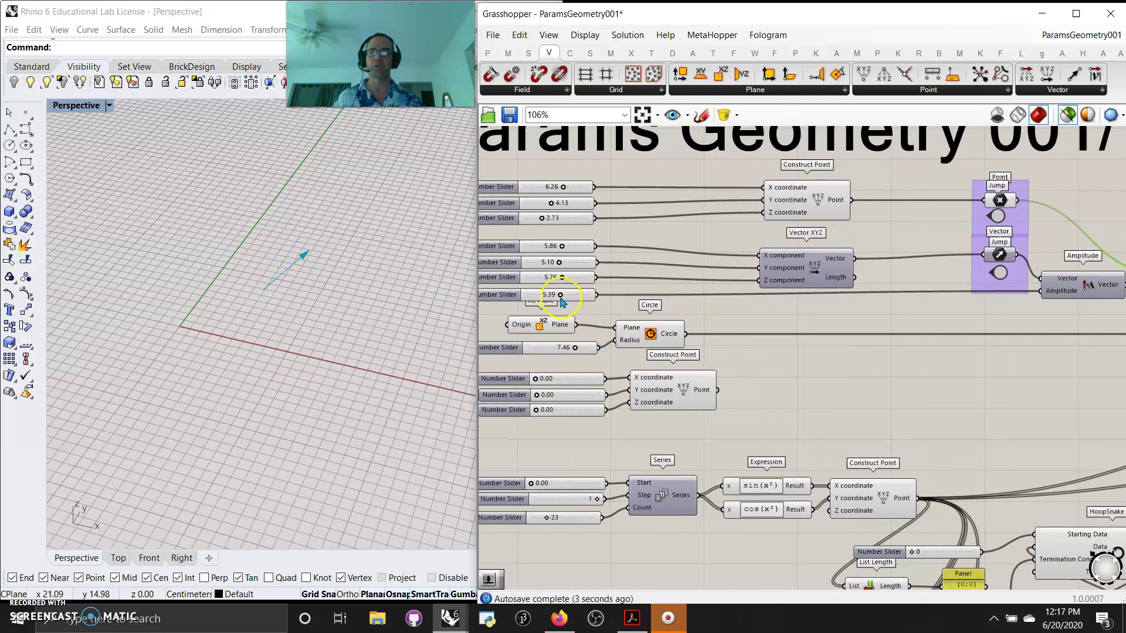
{"action": "mouse_move", "coordinate": [560, 294]}
{"action": "left_mouse_down"}
{"action": "mouse_move", "coordinate": [526, 296]}
{"action": "mouse_move", "coordinate": [574, 301]}
{"action": "left_mouse_up"}
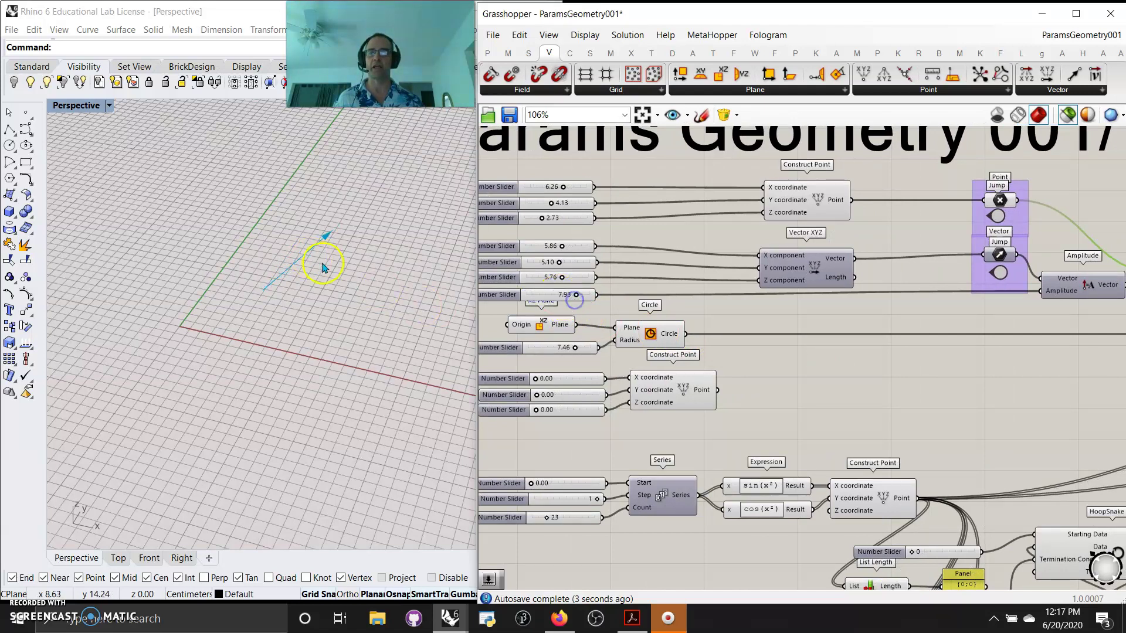
Step: Select the XZ Plane component and the Circle component it feeds to examine the circle preview in Rhino
{"action": "right_click_drag", "start_coordinate": [831, 405], "coordinate": [839, 365]}
{"action": "scroll", "coordinate": [840, 364], "scroll_direction": "down", "scroll_amount": 3}
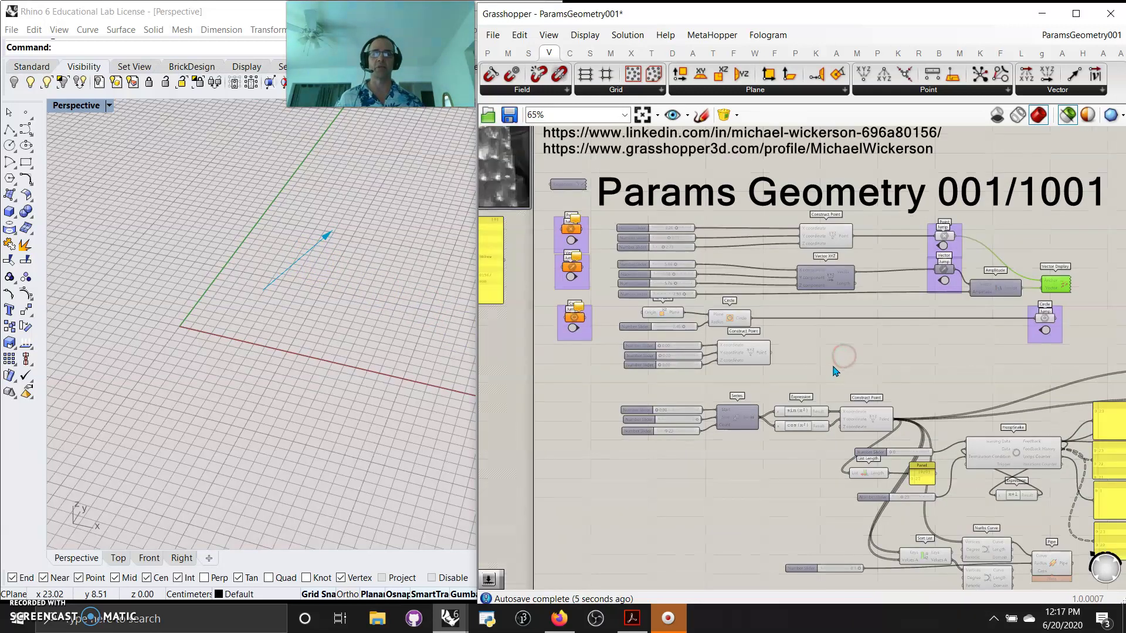
{"action": "scroll", "coordinate": [765, 377], "scroll_direction": "up", "scroll_amount": 3}
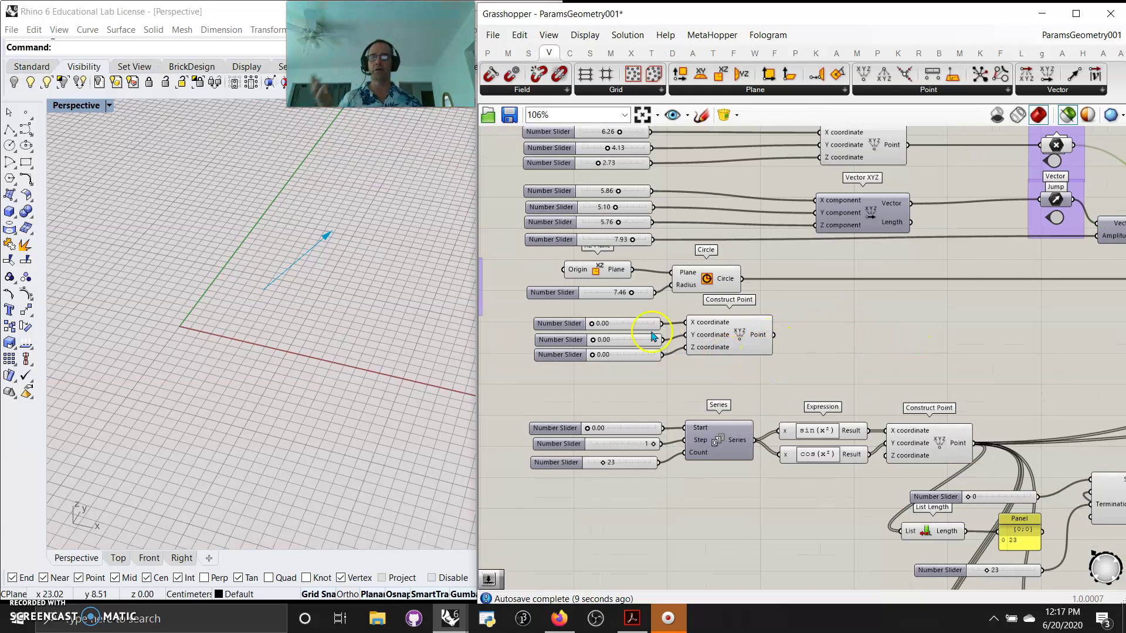
{"action": "left_click", "coordinate": [606, 275]}
{"action": "left_click", "coordinate": [696, 286]}
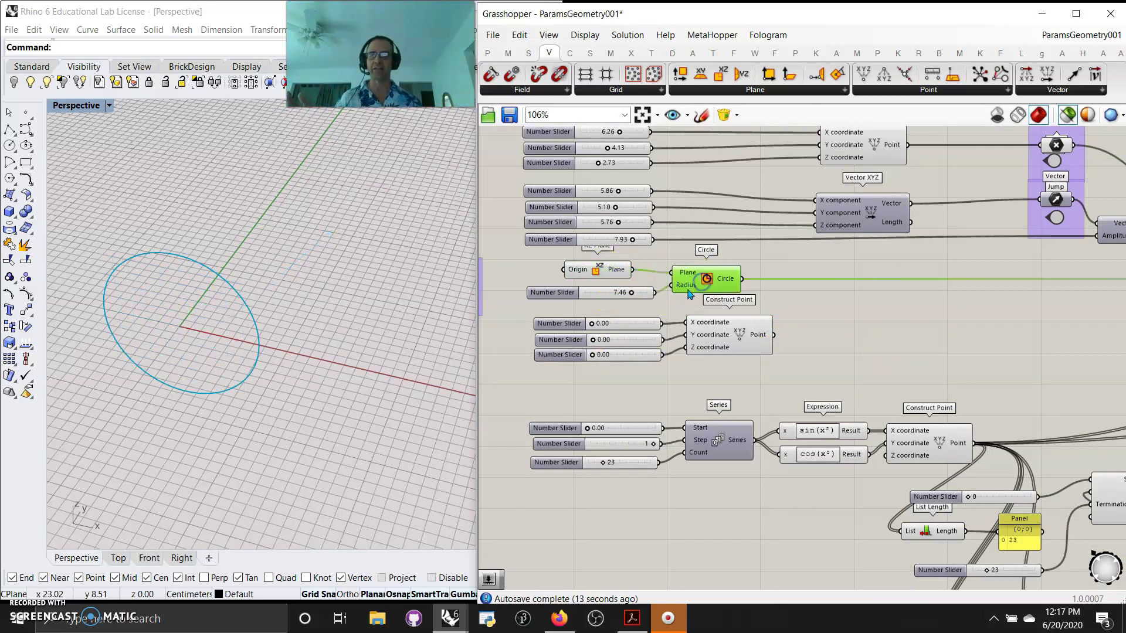
Step: Look through the primitive curve components available in the Curve category, then close the list
{"action": "left_click", "coordinate": [570, 53]}
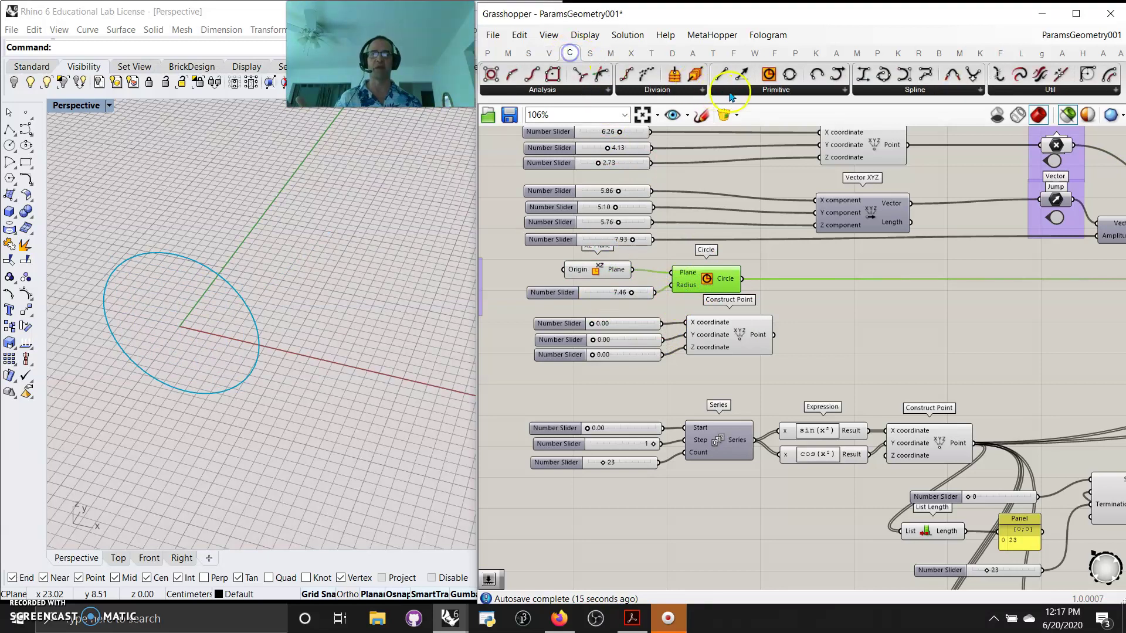
{"action": "left_click", "coordinate": [753, 89]}
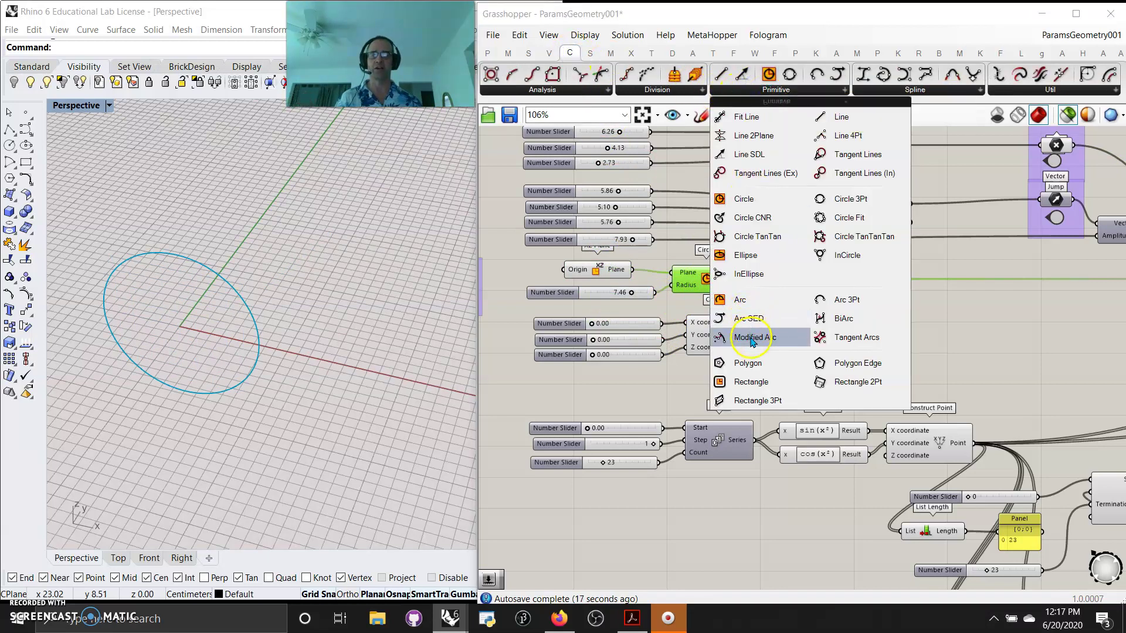
{"action": "left_click", "coordinate": [593, 388]}
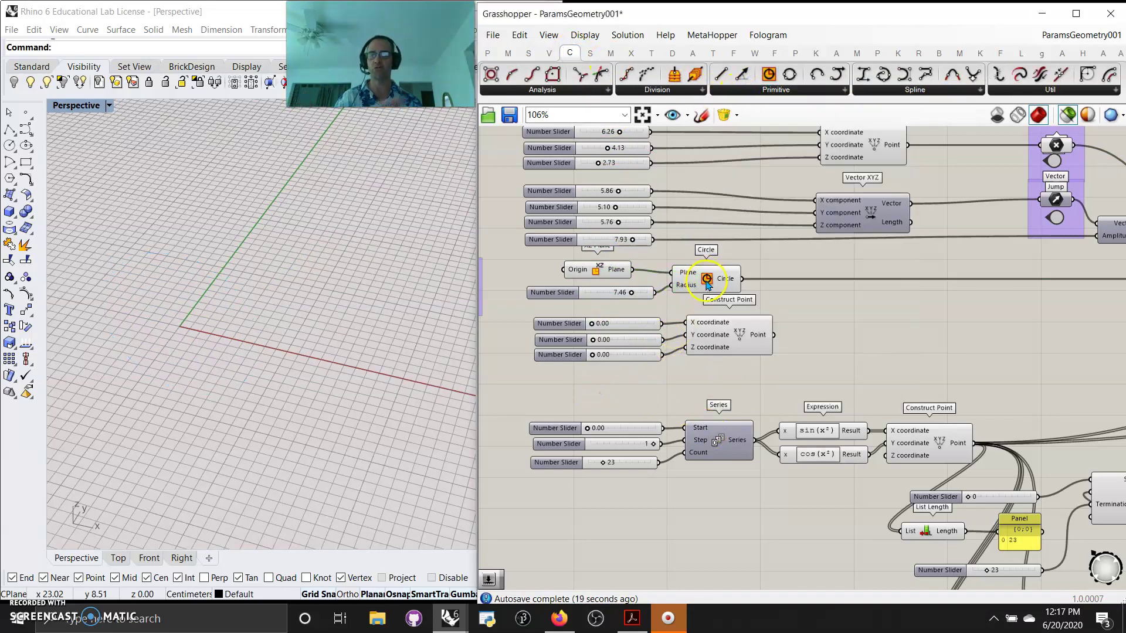
Step: Select the Construct Point with the 0.00 sliders and then the Circle parameter to examine their previews
{"action": "left_click", "coordinate": [730, 339]}
{"action": "right_click_drag", "start_coordinate": [834, 370], "coordinate": [808, 365]}
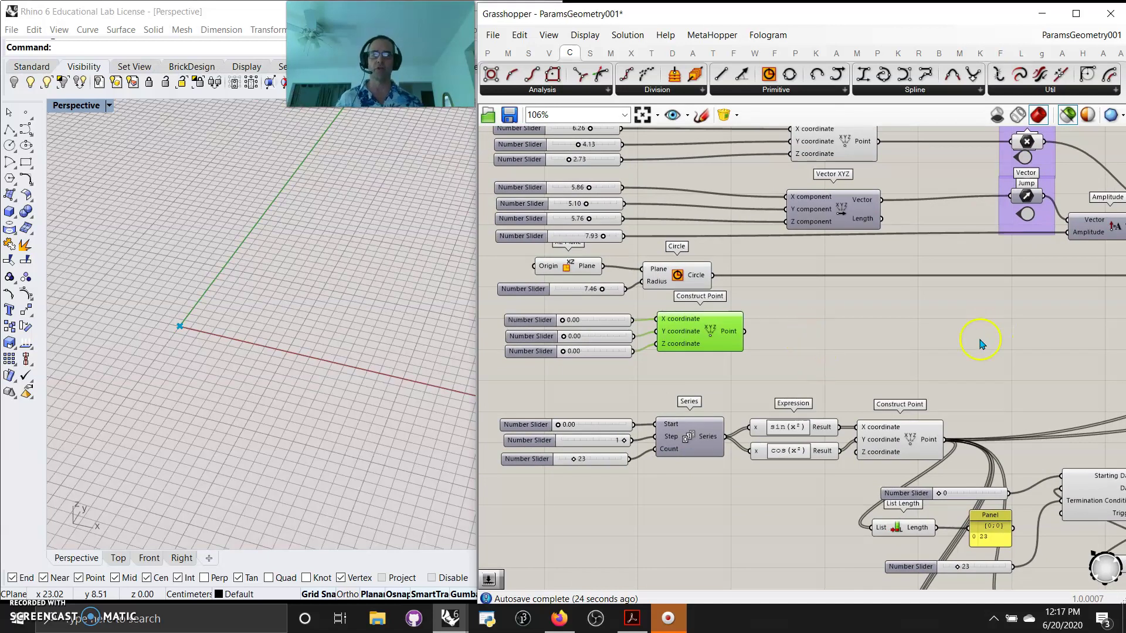
{"action": "right_click_drag", "start_coordinate": [973, 333], "coordinate": [788, 335]}
{"action": "left_click", "coordinate": [1010, 281]}
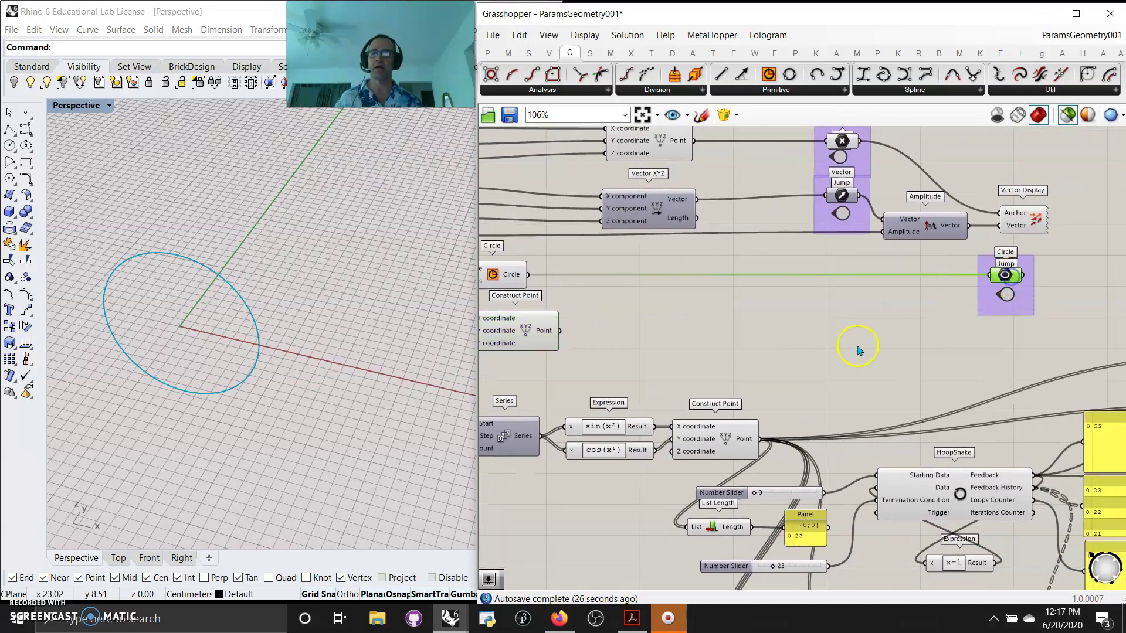
Step: Select the Series, the sin(x²)/cos(x²) expressions and the Construct Point they feed to examine the resulting points in Rhino
{"action": "right_click_drag", "start_coordinate": [862, 344], "coordinate": [988, 328]}
{"action": "right_click_drag", "start_coordinate": [897, 349], "coordinate": [1012, 303]}
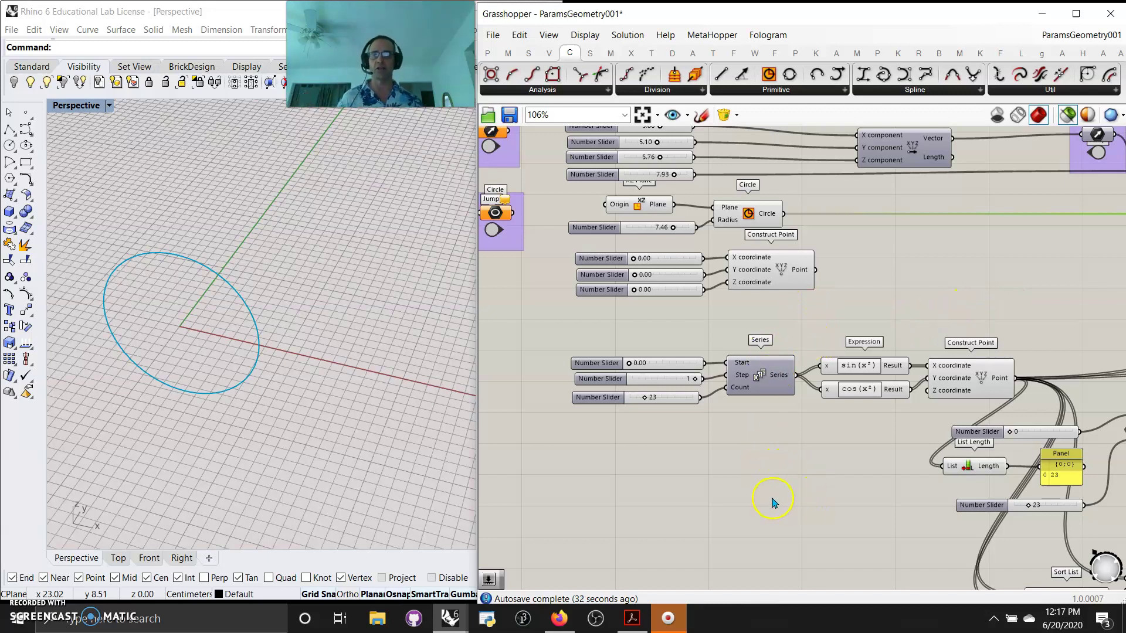
{"action": "scroll", "coordinate": [780, 504], "scroll_direction": "down", "scroll_amount": 1}
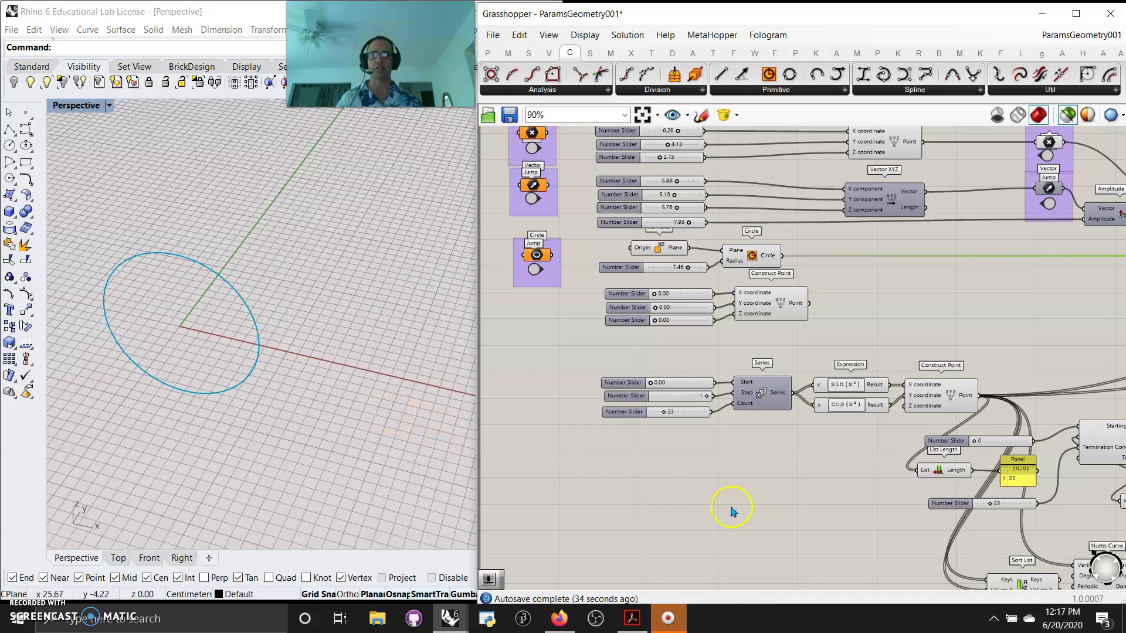
{"action": "scroll", "coordinate": [674, 469], "scroll_direction": "up", "scroll_amount": 3}
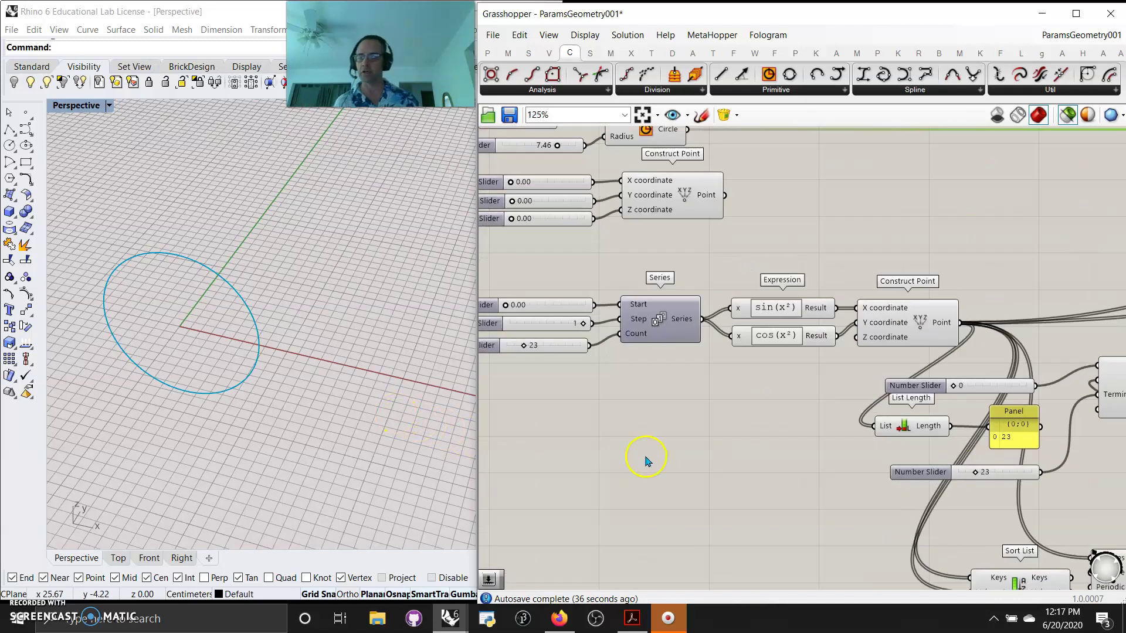
{"action": "right_click_drag", "start_coordinate": [648, 464], "coordinate": [714, 476]}
{"action": "left_click", "coordinate": [753, 358]}
{"action": "left_click", "coordinate": [864, 368]}
{"action": "left_click", "coordinate": [976, 355]}
{"action": "scroll", "coordinate": [151, 352], "scroll_direction": "up", "scroll_amount": 5}
{"action": "scroll", "coordinate": [195, 306], "scroll_direction": "up", "scroll_amount": 3}
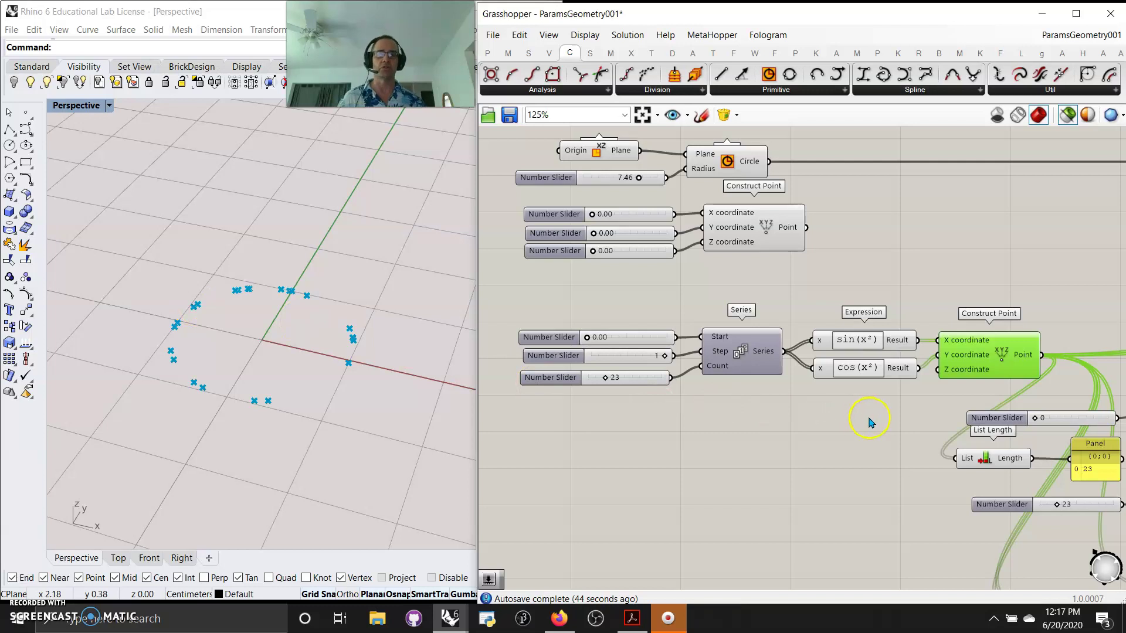
Step: Wire the Series output directly into the Construct Point's Y coordinate in place of the cos(x²) expression and view the points
{"action": "left_click_drag", "start_coordinate": [784, 352], "coordinate": [944, 360]}
{"action": "scroll", "coordinate": [470, 336], "scroll_direction": "down", "scroll_amount": 6}
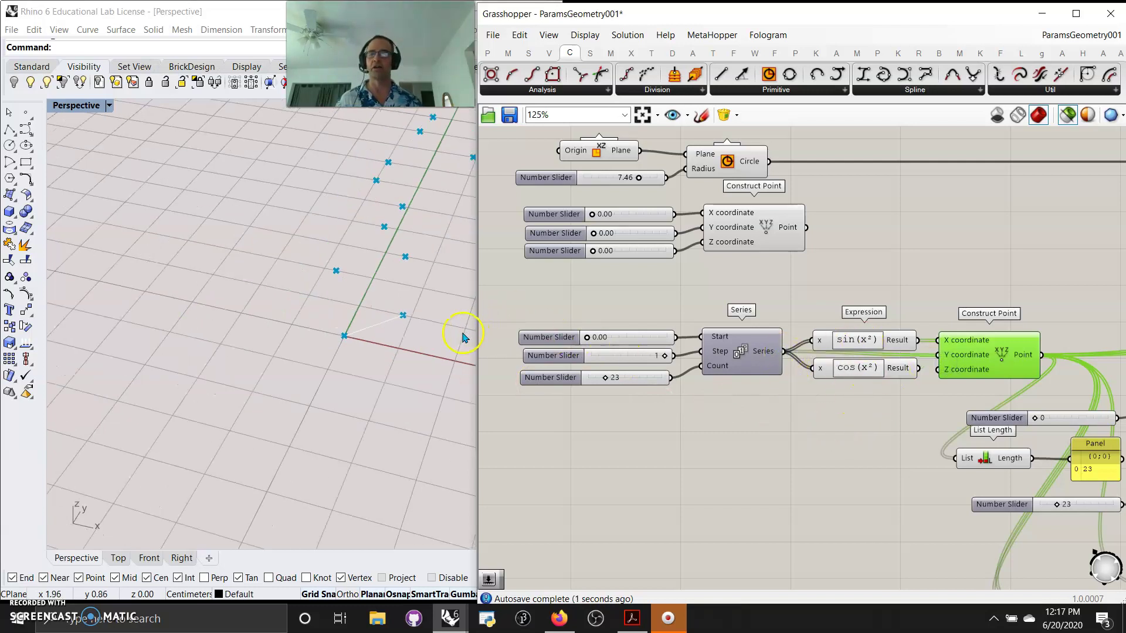
{"action": "right_click_drag", "start_coordinate": [338, 350], "coordinate": [290, 434]}
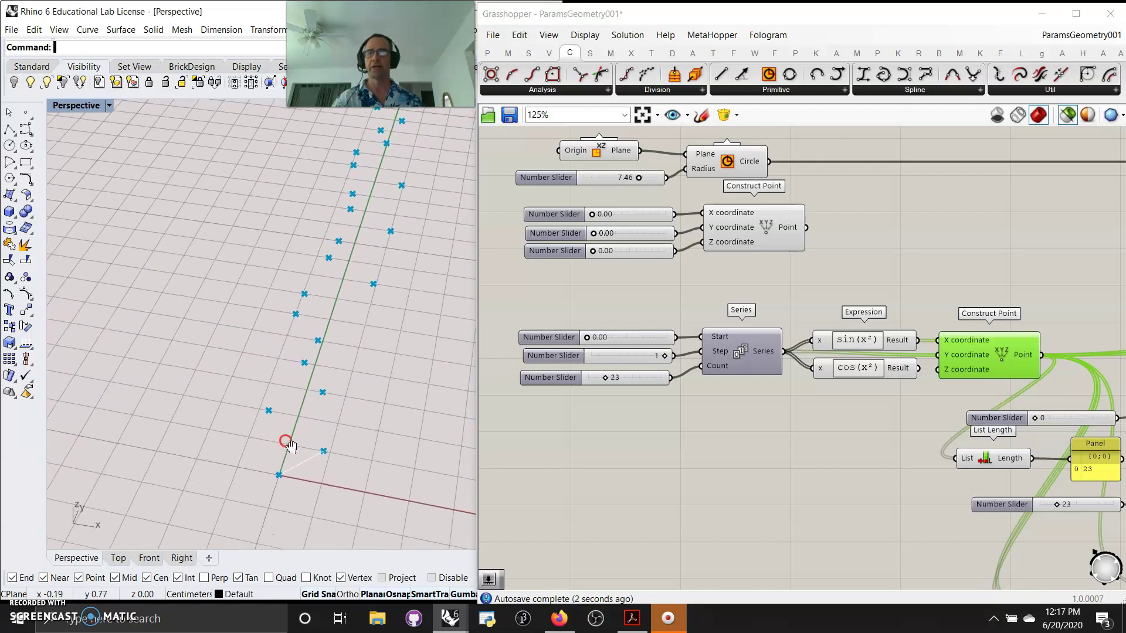
{"action": "scroll", "coordinate": [291, 428], "scroll_direction": "down", "scroll_amount": 3}
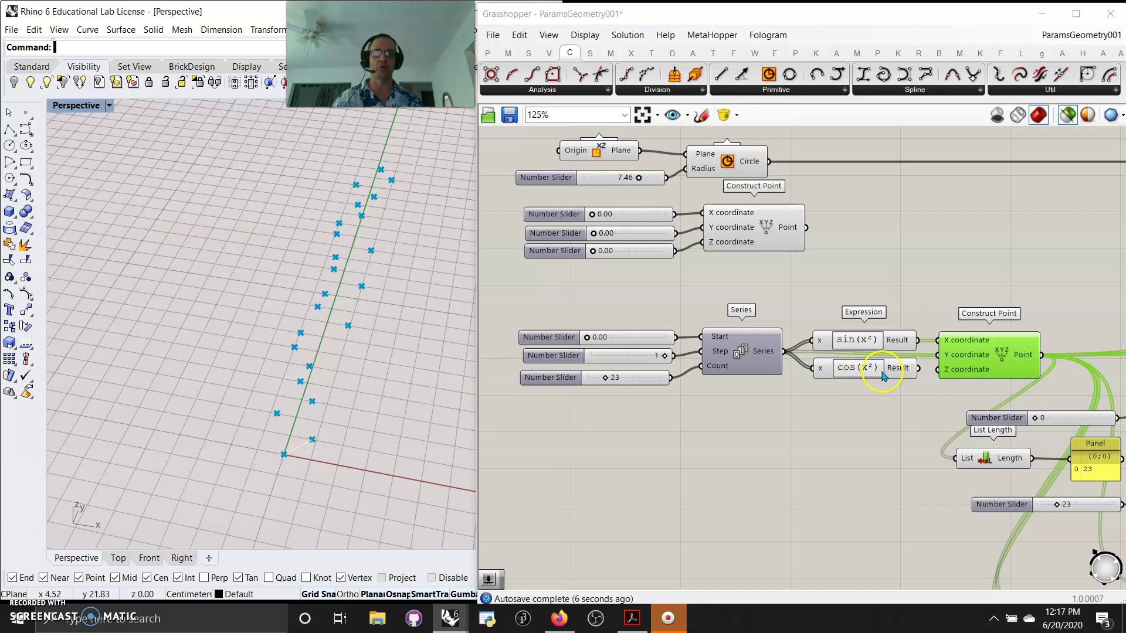
Step: Reconnect the cos(x²) result to the Y coordinate and wire the Series output directly into the X coordinate instead
{"action": "left_click_drag", "start_coordinate": [918, 368], "coordinate": [938, 355]}
{"action": "left_click_drag", "start_coordinate": [783, 353], "coordinate": [937, 341]}
{"action": "scroll", "coordinate": [201, 448], "scroll_direction": "down", "scroll_amount": 2}
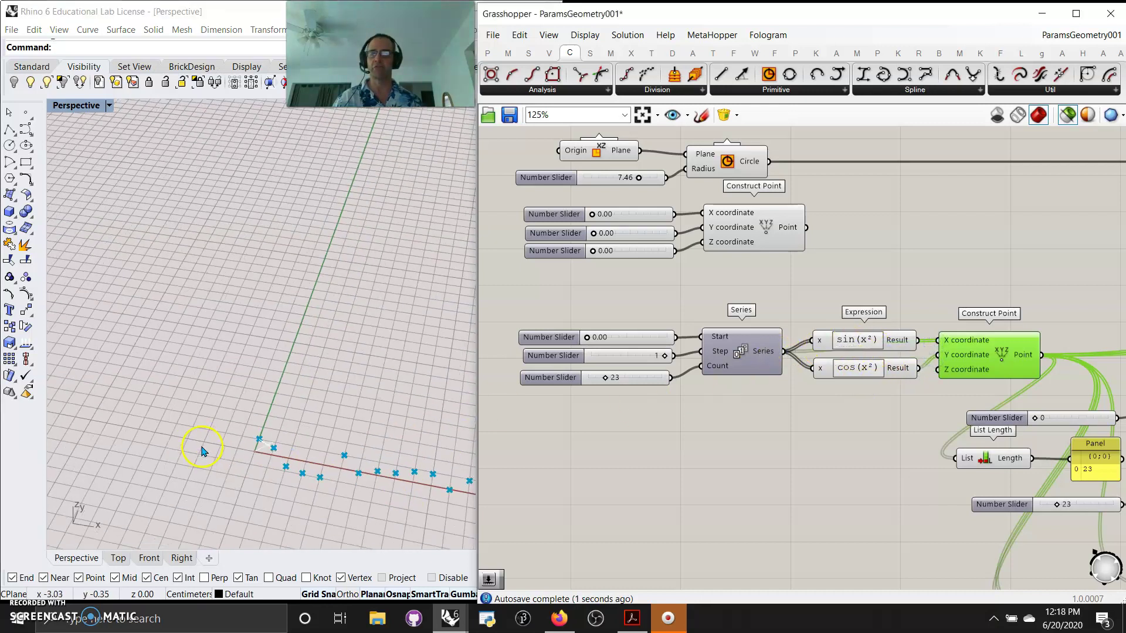
{"action": "scroll", "coordinate": [201, 448], "scroll_direction": "down", "scroll_amount": 3}
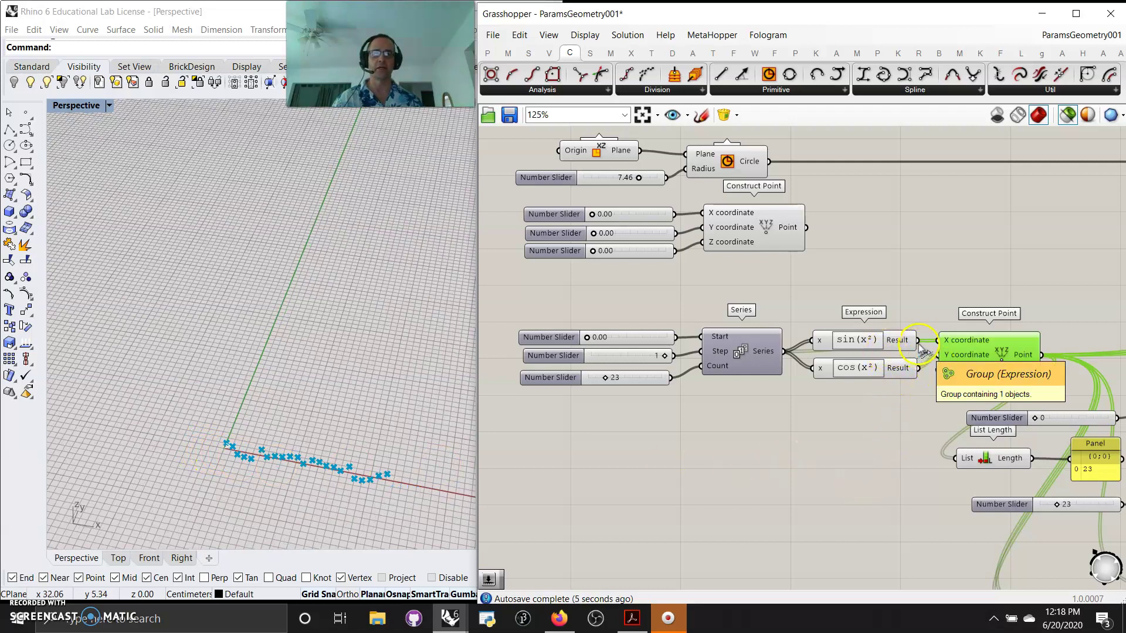
Step: Reconnect the sin(x²) result to the Construct Point's X coordinate, then select the existing lines in Rhino and clear the selection
{"action": "left_click_drag", "start_coordinate": [921, 354], "coordinate": [920, 370]}
{"action": "scroll", "coordinate": [223, 448], "scroll_direction": "up", "scroll_amount": 6}
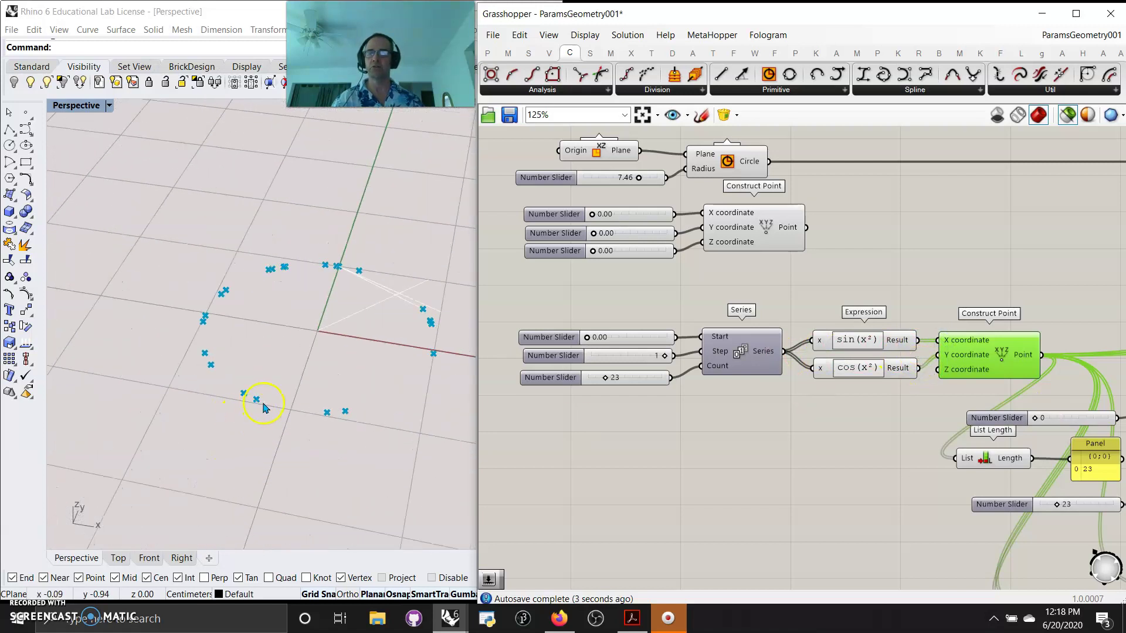
{"action": "left_click", "coordinate": [413, 318]}
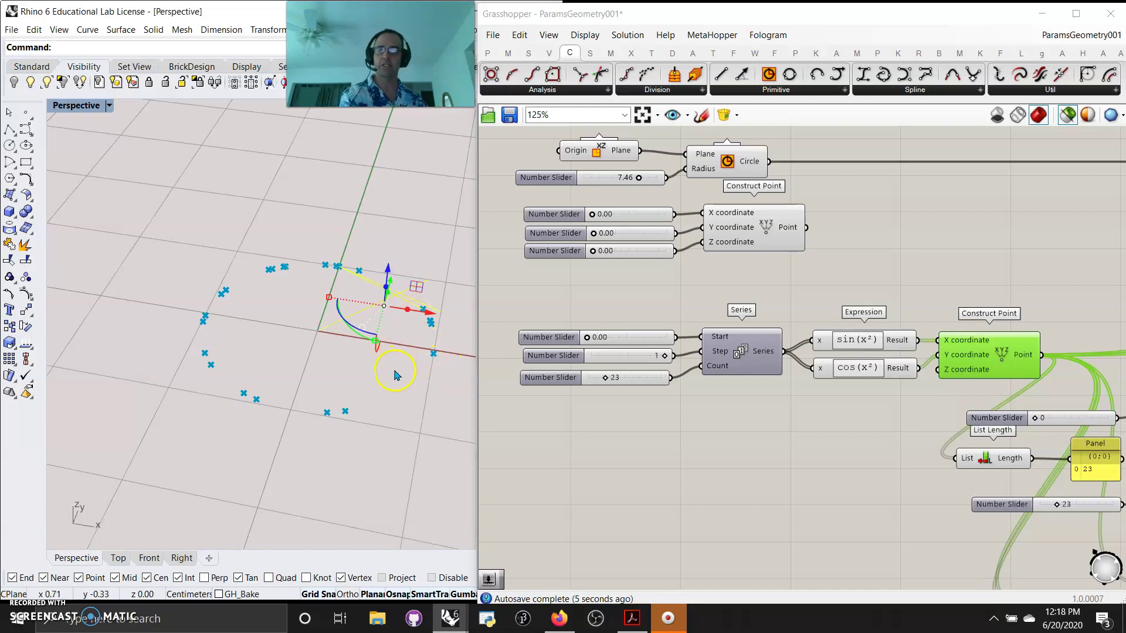
{"action": "left_click", "coordinate": [427, 376]}
Step: Set the Series Count slider to 100, then window-select the existing lines in Rhino and clear the selection
{"action": "right_click_drag", "start_coordinate": [426, 411], "coordinate": [372, 414]}
{"action": "mouse_move", "coordinate": [818, 494]}
{"action": "right_mouse_down"}
{"action": "mouse_move", "coordinate": [743, 477]}
{"action": "mouse_move", "coordinate": [834, 486]}
{"action": "right_mouse_up"}
{"action": "left_click_drag", "start_coordinate": [609, 370], "coordinate": [689, 390]}
{"action": "left_click_drag", "start_coordinate": [374, 446], "coordinate": [156, 224]}
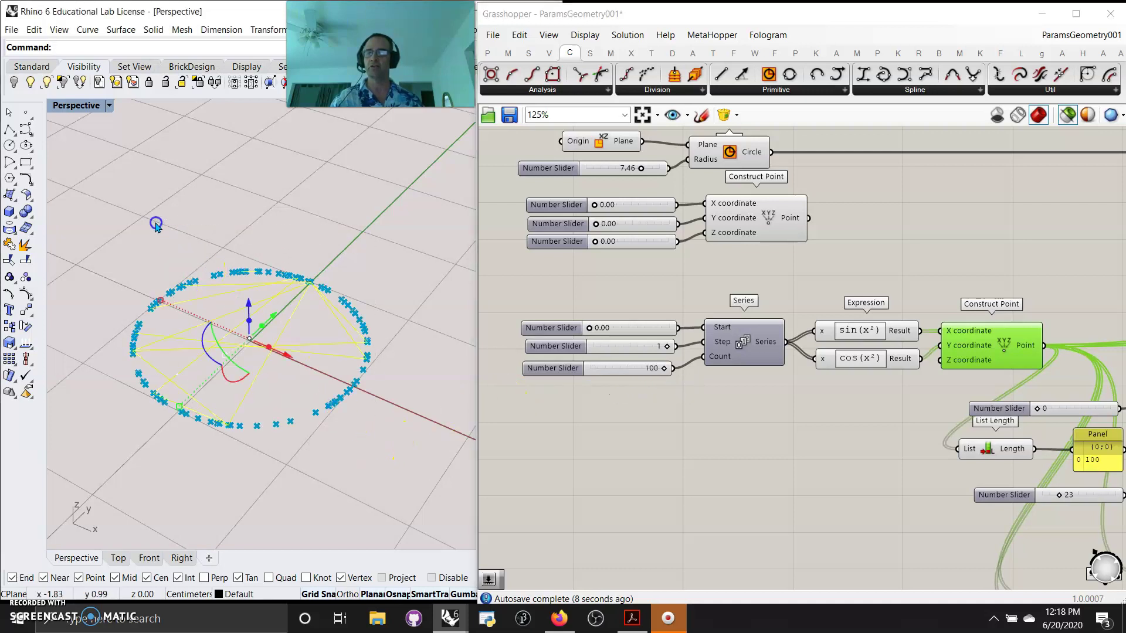
{"action": "left_click", "coordinate": [160, 228]}
{"action": "left_click", "coordinate": [640, 535]}
Step: Examine the List Length, HoopSnake, List Item, Sort List and Nurbs Curve components downstream of the sin/cos Construct Point
{"action": "right_click_drag", "start_coordinate": [770, 517], "coordinate": [775, 452]}
{"action": "right_click_drag", "start_coordinate": [826, 487], "coordinate": [624, 368]}
{"action": "right_click_drag", "start_coordinate": [715, 400], "coordinate": [699, 439]}
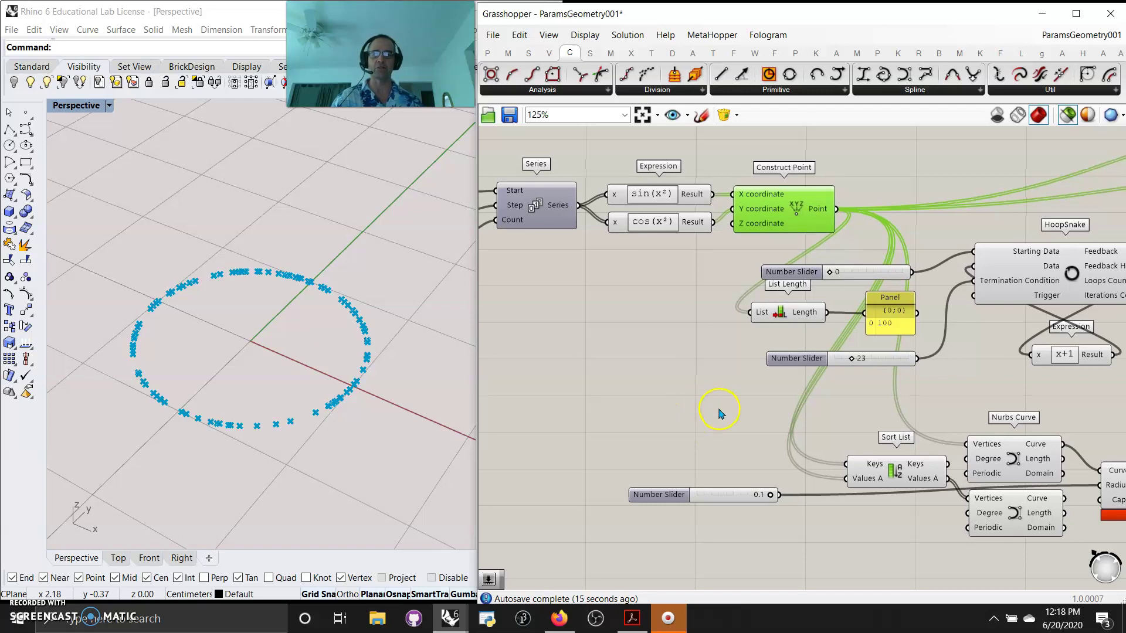
{"action": "scroll", "coordinate": [869, 460], "scroll_direction": "down", "scroll_amount": 5}
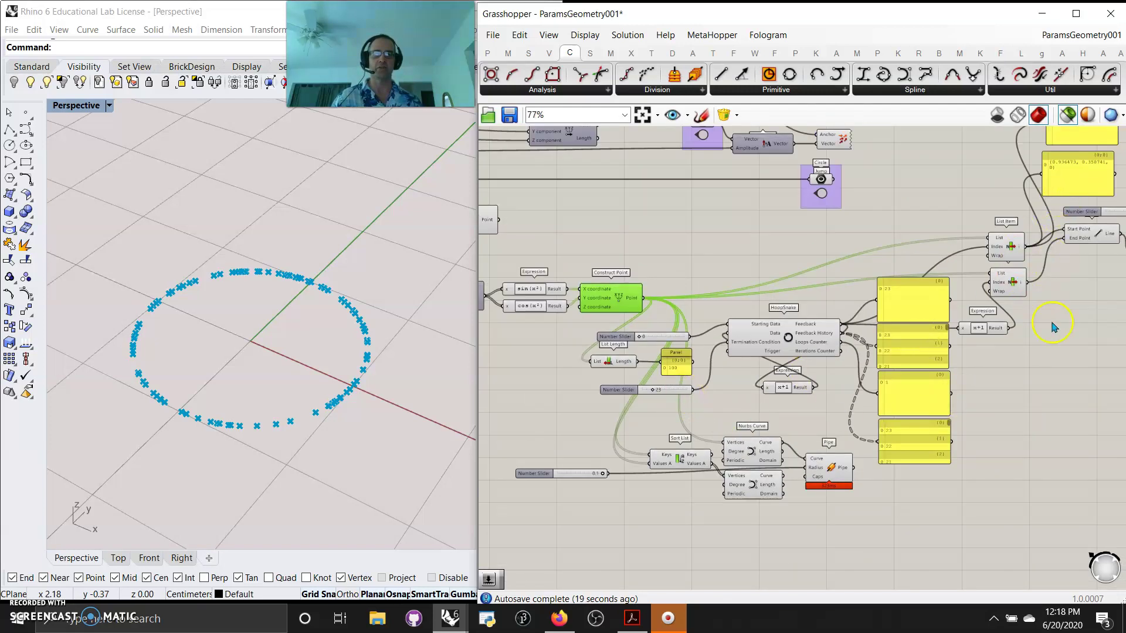
{"action": "right_click_drag", "start_coordinate": [1053, 326], "coordinate": [890, 471]}
{"action": "right_click_drag", "start_coordinate": [839, 544], "coordinate": [1036, 370]}
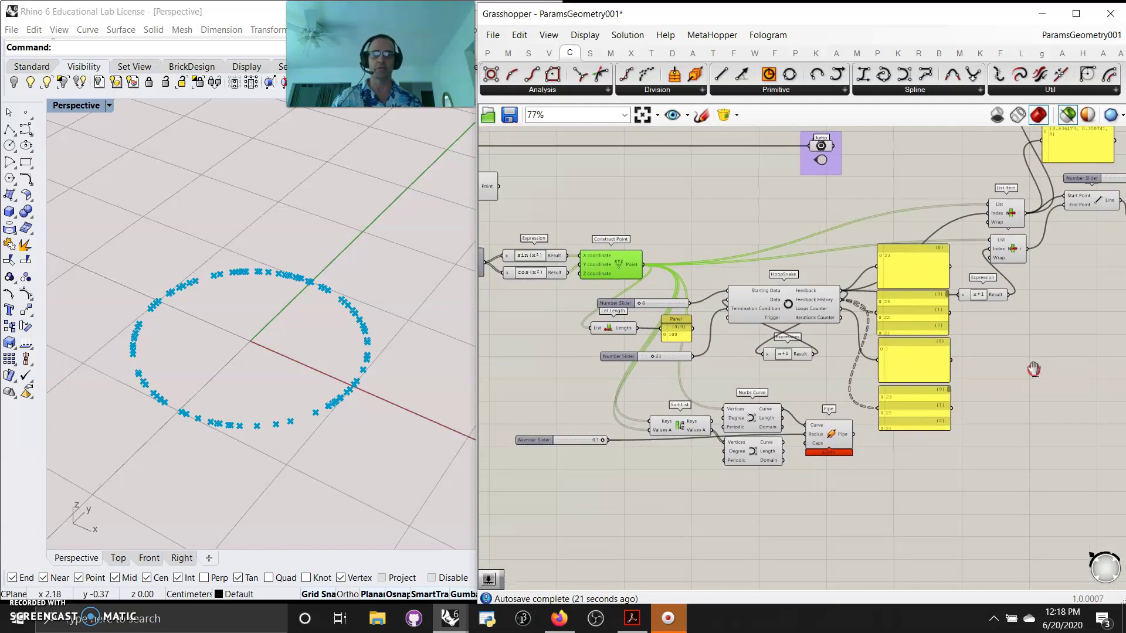
{"action": "right_click_drag", "start_coordinate": [628, 389], "coordinate": [658, 412]}
{"action": "left_click", "coordinate": [661, 303]}
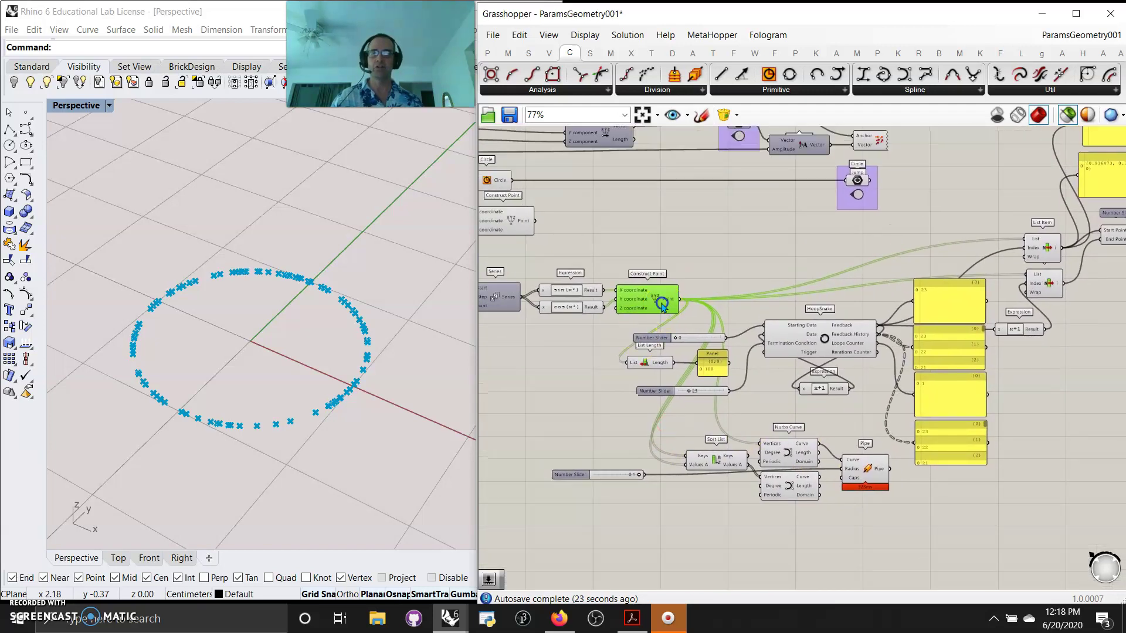
Step: Select the upper Nurbs Curve and the Pipe component it feeds to examine the pipe preview in Rhino
{"action": "scroll", "coordinate": [747, 479], "scroll_direction": "up", "scroll_amount": 4}
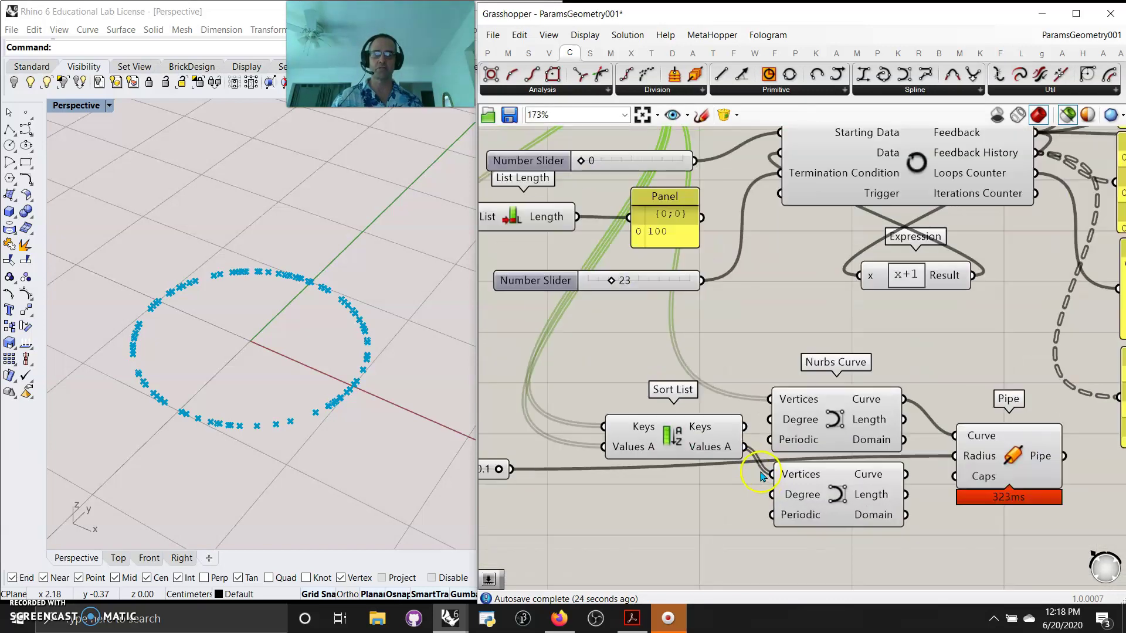
{"action": "left_click", "coordinate": [842, 427]}
{"action": "right_click_drag", "start_coordinate": [713, 556], "coordinate": [729, 537]}
{"action": "left_click", "coordinate": [1017, 448]}
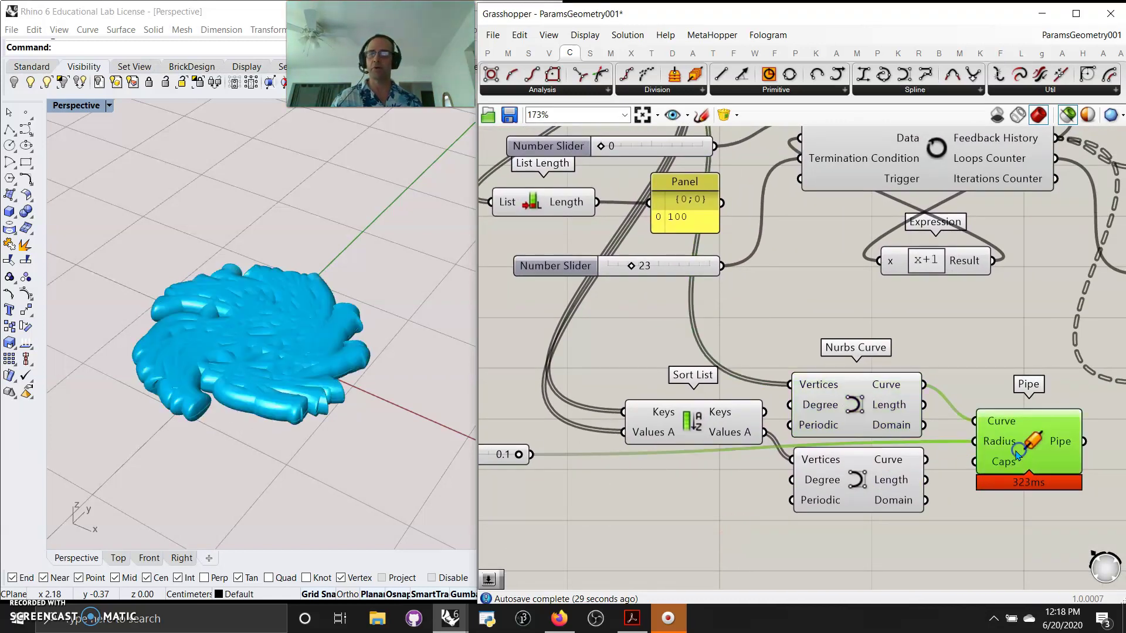
{"action": "right_click_drag", "start_coordinate": [301, 413], "coordinate": [306, 416]}
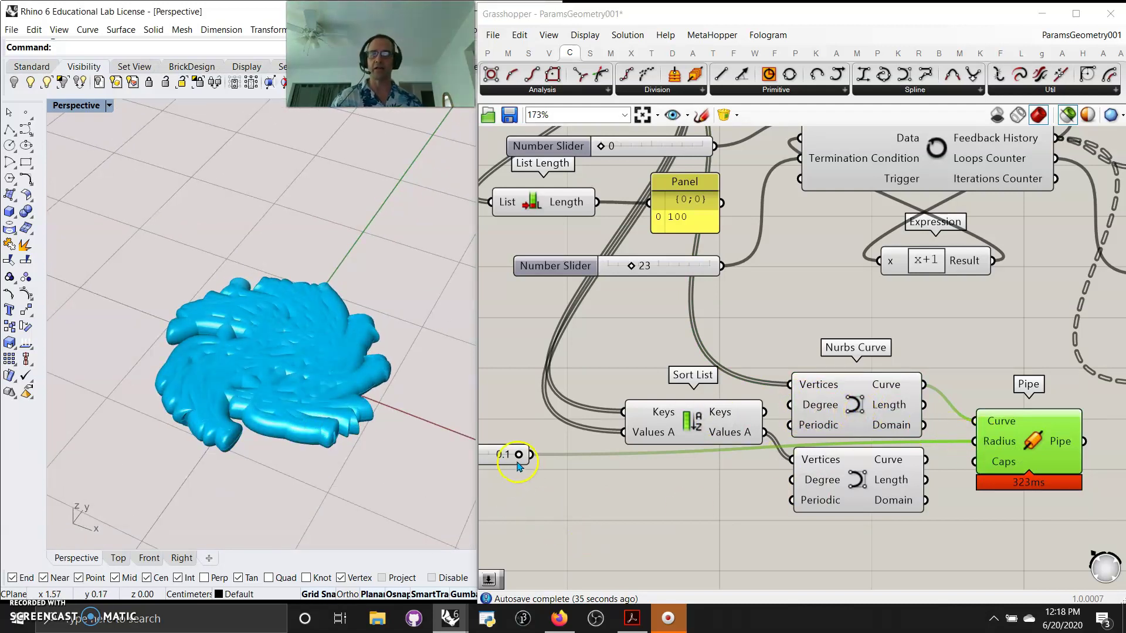
Step: Try to adjust the 0.1 Number Slider that drives the Pipe's Radius
{"action": "left_click", "coordinate": [482, 456]}
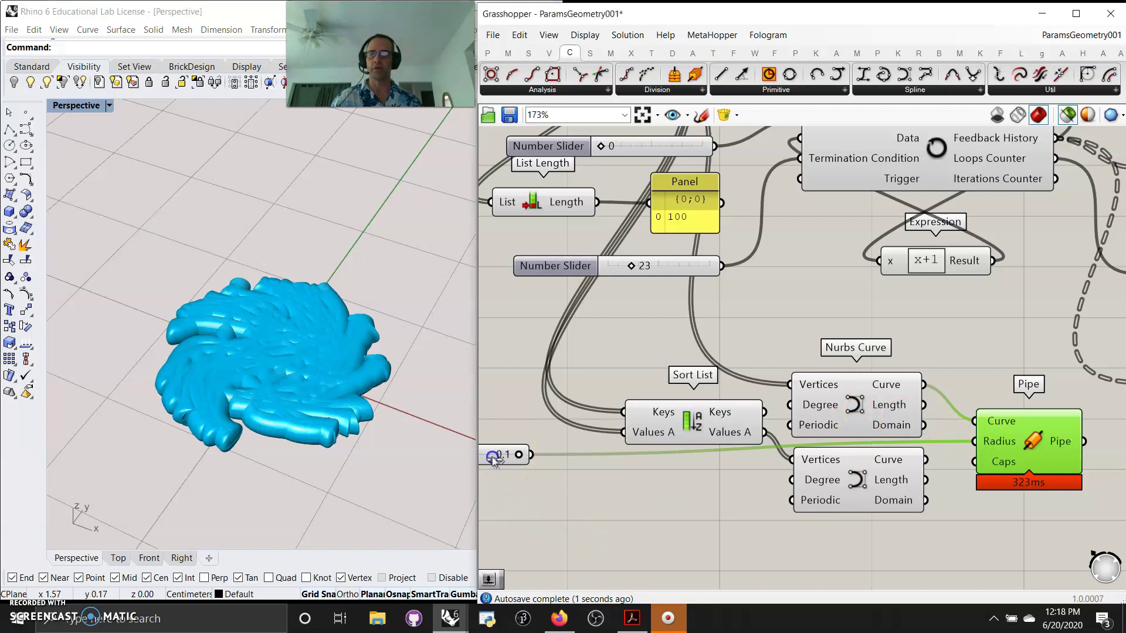
{"action": "right_click_drag", "start_coordinate": [495, 463], "coordinate": [623, 439]}
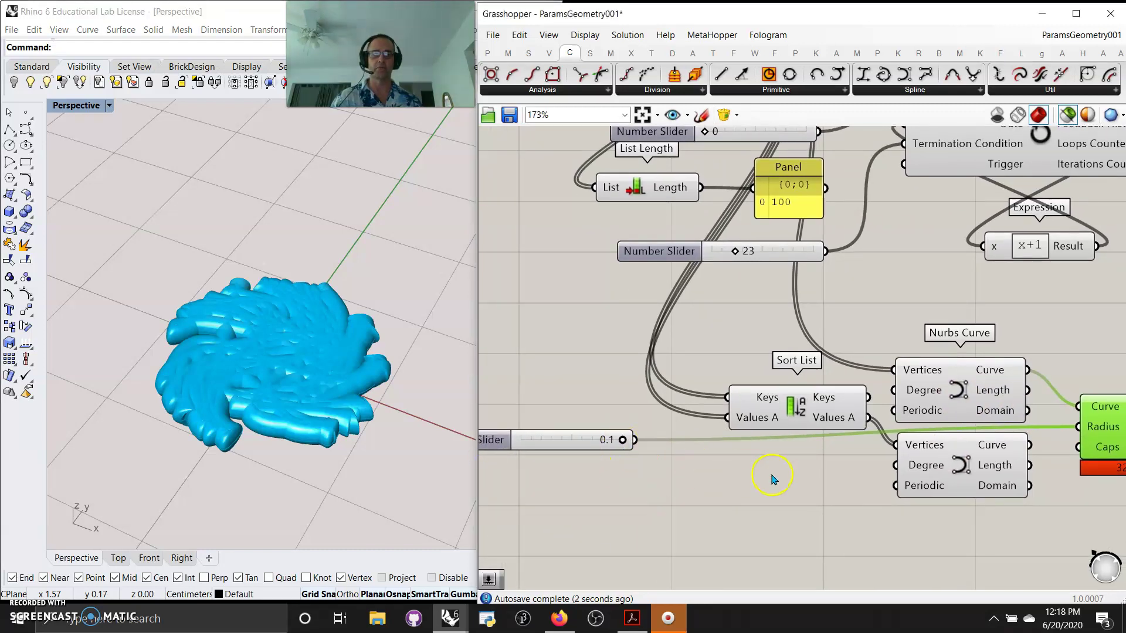
{"action": "right_click_drag", "start_coordinate": [771, 478], "coordinate": [829, 483]}
{"action": "right_click_drag", "start_coordinate": [705, 525], "coordinate": [830, 520]}
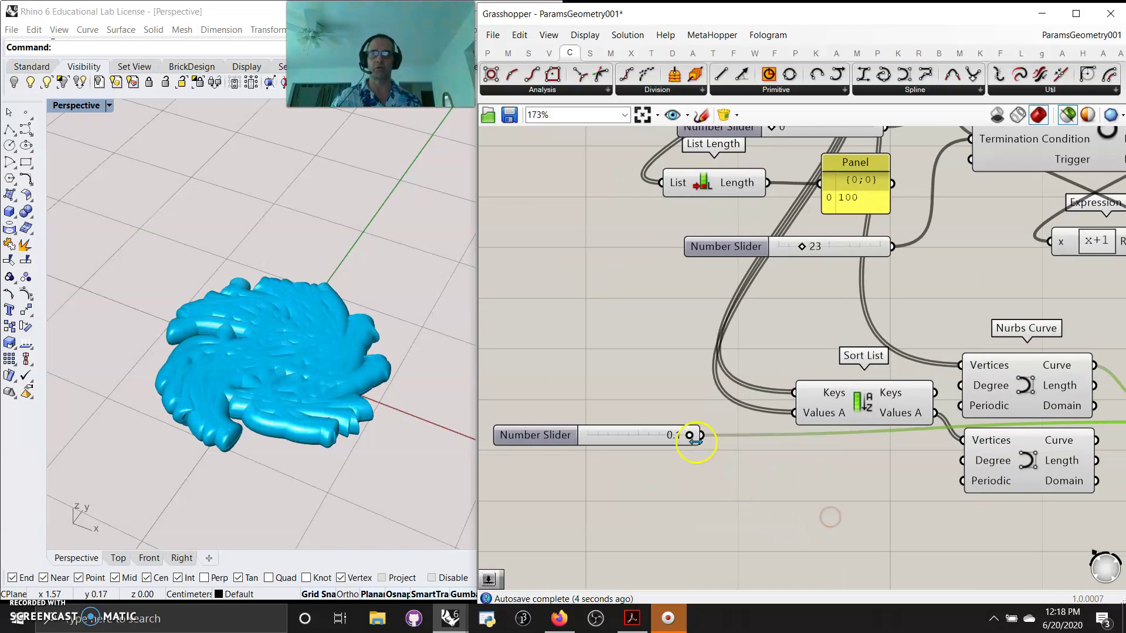
{"action": "left_click_drag", "start_coordinate": [689, 440], "coordinate": [647, 437]}
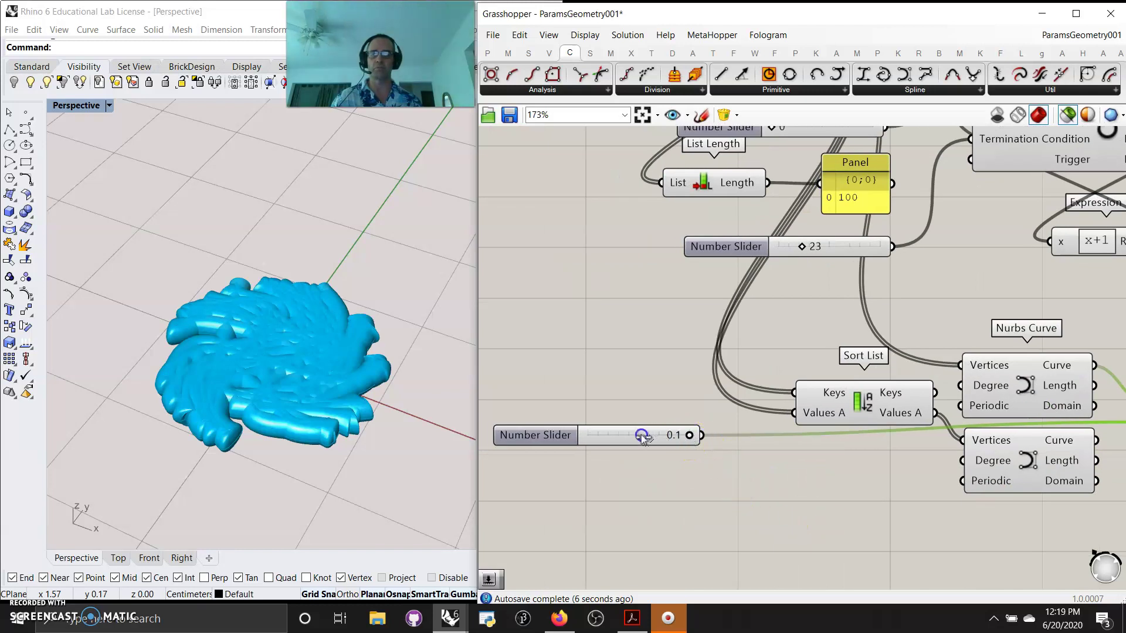
{"action": "left_click", "coordinate": [683, 439]}
{"action": "right_click_drag", "start_coordinate": [761, 545], "coordinate": [678, 548]}
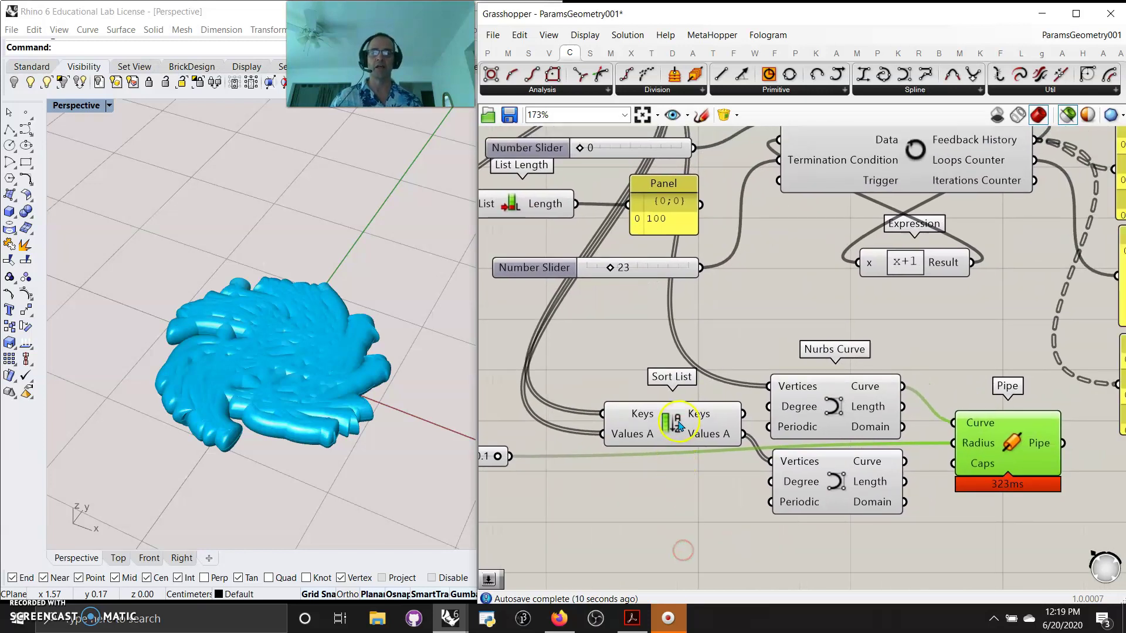
{"action": "right_click_drag", "start_coordinate": [690, 497], "coordinate": [706, 564]}
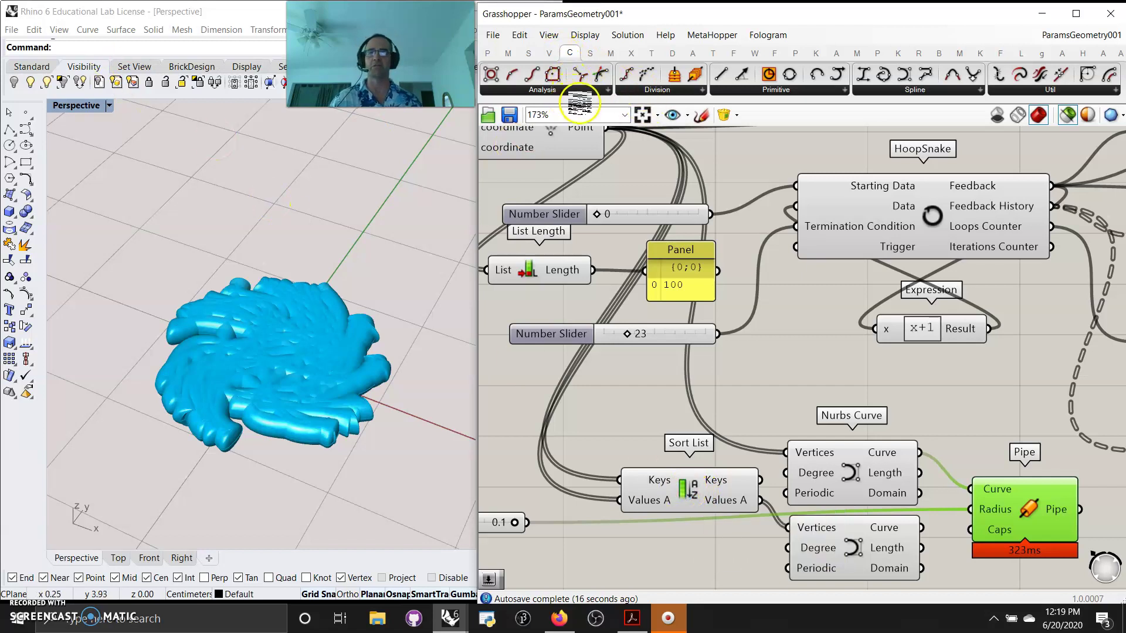
Step: Look through the List components available in the Sets category
{"action": "left_click", "coordinate": [528, 53]}
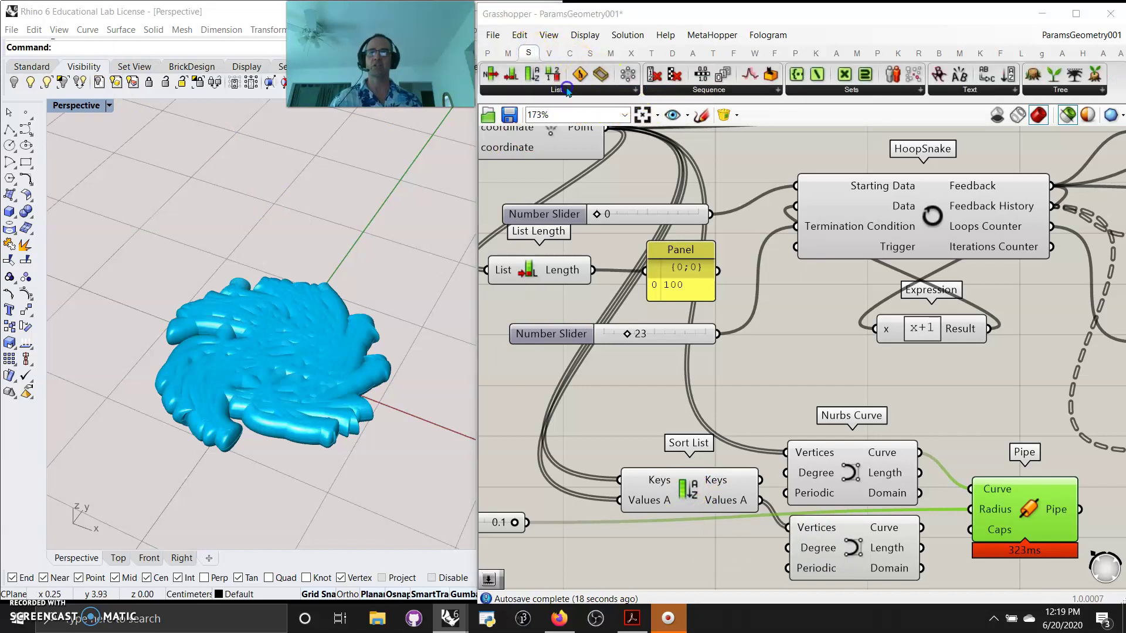
{"action": "left_click", "coordinate": [567, 90]}
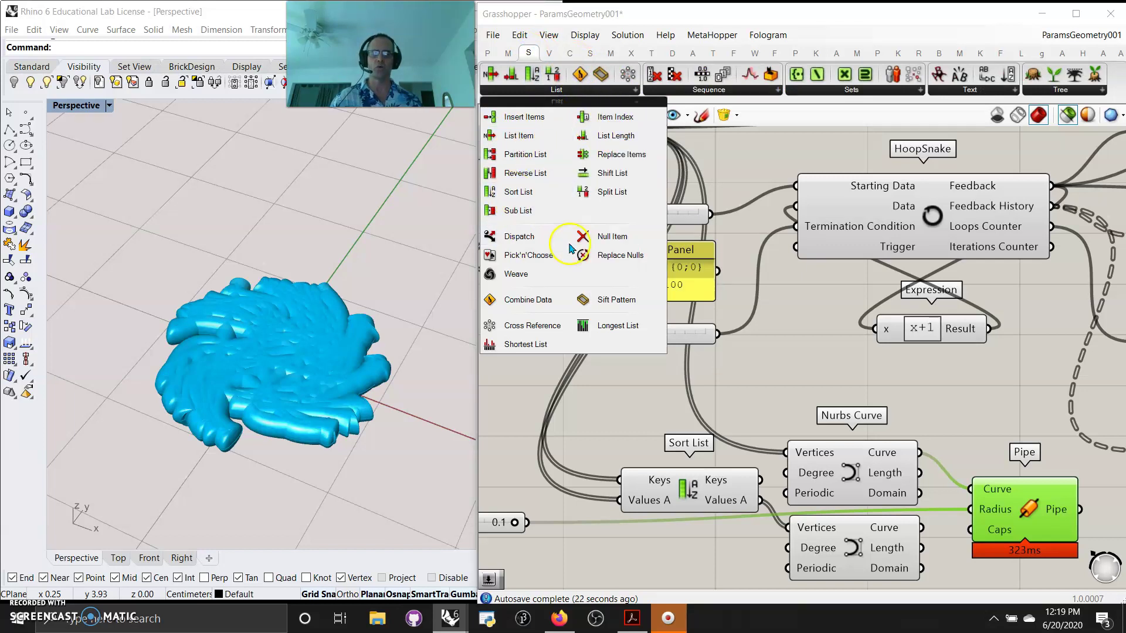
{"action": "right_click_drag", "start_coordinate": [673, 553], "coordinate": [666, 448]}
Step: Compare the Sort List and both Nurbs Curve previews, and feed the lower Nurbs Curve into the Pipe's Curve input
{"action": "left_click", "coordinate": [674, 375]}
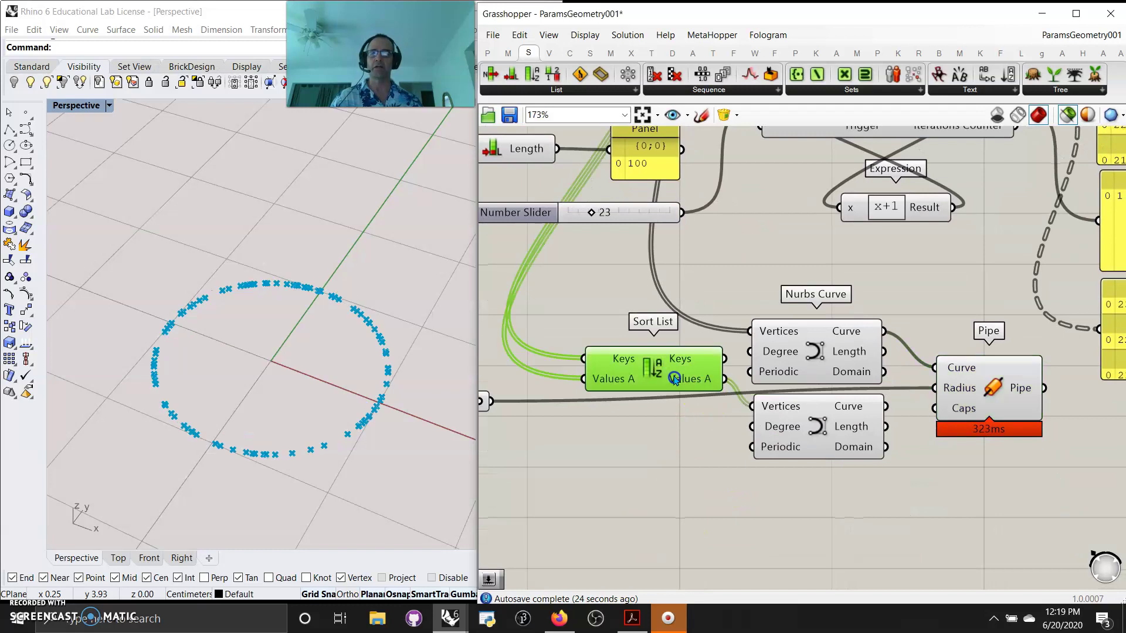
{"action": "left_click", "coordinate": [797, 358]}
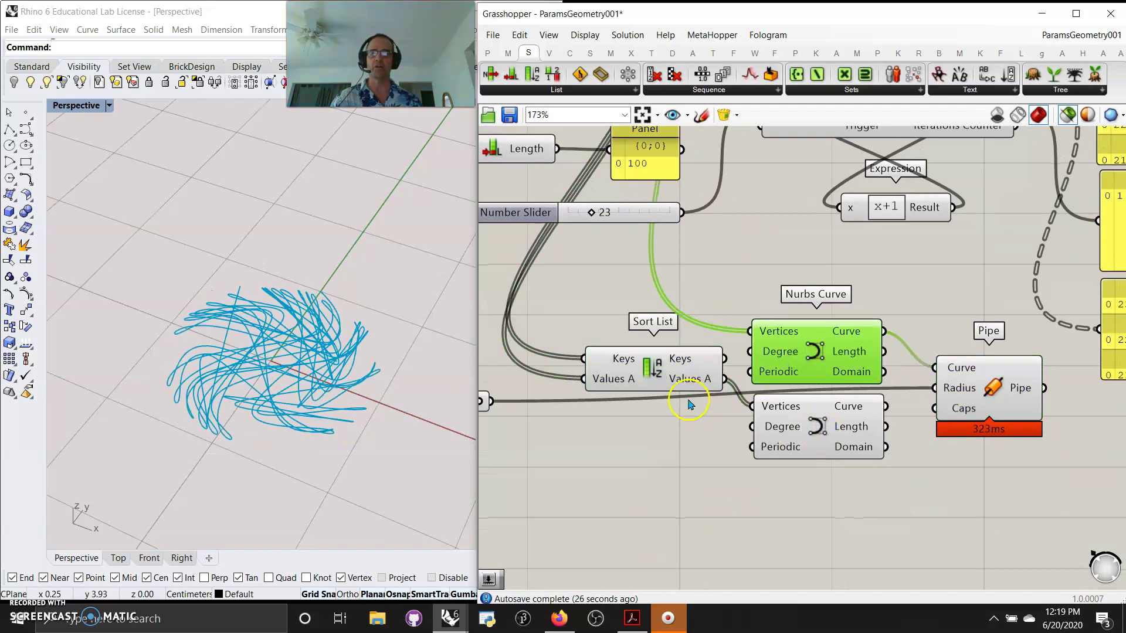
{"action": "left_click", "coordinate": [814, 432]}
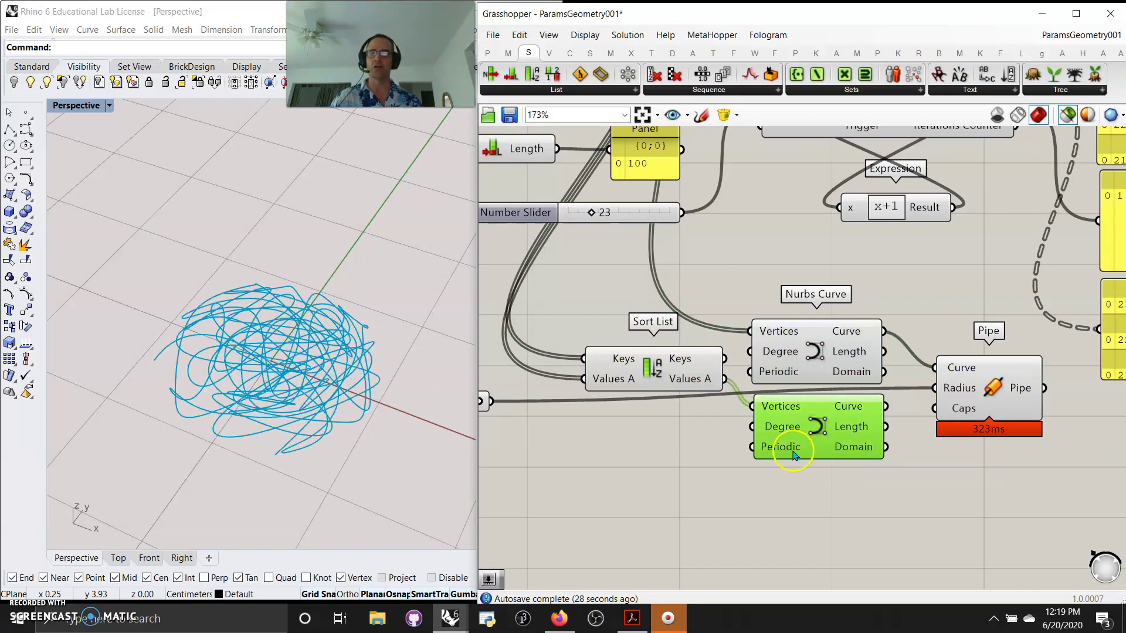
{"action": "left_click_drag", "start_coordinate": [886, 406], "coordinate": [934, 368]}
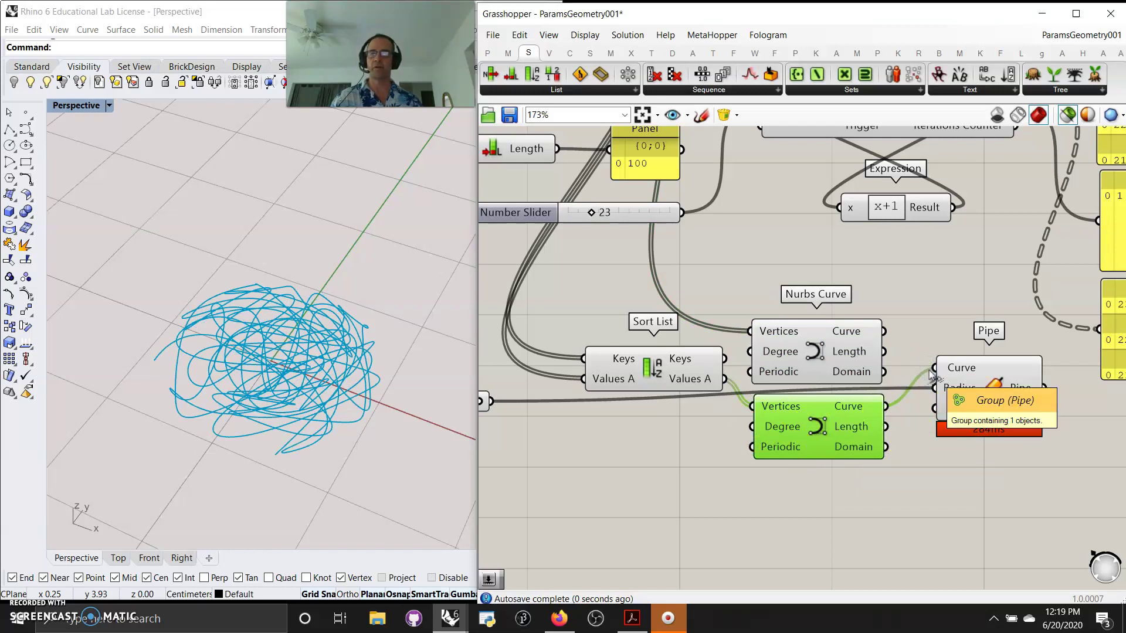
{"action": "left_click", "coordinate": [987, 388]}
Step: Set the Number Slider for the Series Count to 30
{"action": "right_click_drag", "start_coordinate": [610, 467], "coordinate": [769, 493]}
{"action": "right_click_drag", "start_coordinate": [685, 380], "coordinate": [762, 492]}
{"action": "right_click_drag", "start_coordinate": [617, 402], "coordinate": [864, 478]}
{"action": "right_click_drag", "start_coordinate": [642, 425], "coordinate": [777, 442]}
{"action": "right_click", "coordinate": [639, 329]}
{"action": "left_click", "coordinate": [669, 386]}
{"action": "left_click_drag", "start_coordinate": [759, 499], "coordinate": [645, 494]}
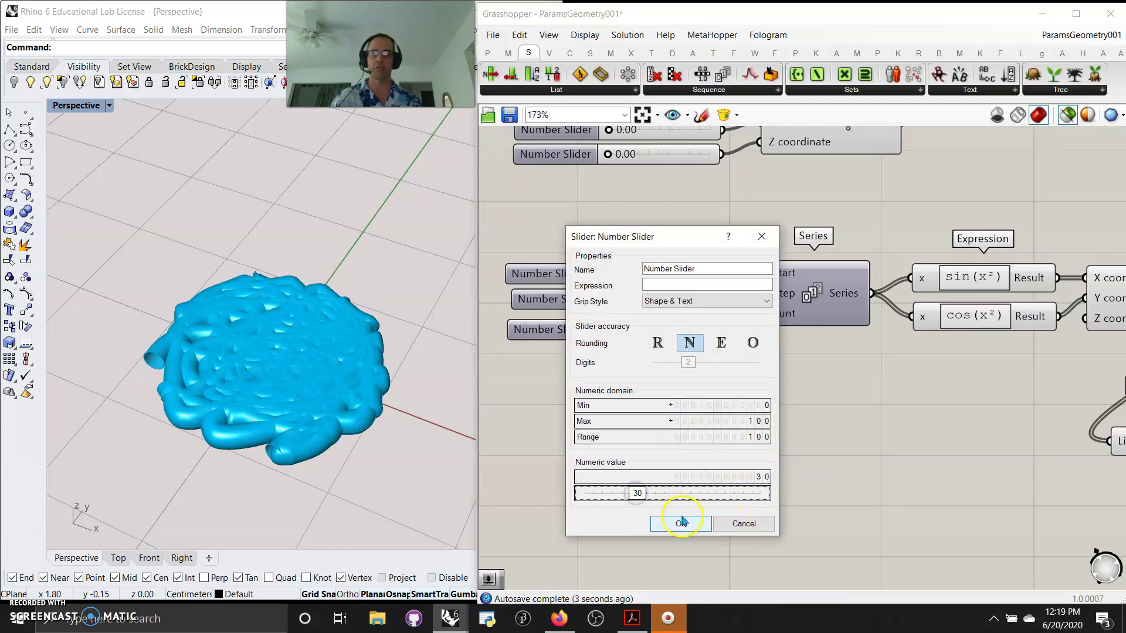
{"action": "left_click", "coordinate": [681, 522]}
Step: Examine the regenerated pipe in Rhino, then select the sin/cos Construct Point to preview its points
{"action": "right_click_drag", "start_coordinate": [848, 461], "coordinate": [633, 379]}
{"action": "right_click_drag", "start_coordinate": [237, 407], "coordinate": [258, 441]}
{"action": "right_click_drag", "start_coordinate": [718, 469], "coordinate": [606, 331]}
{"action": "right_click_drag", "start_coordinate": [908, 520], "coordinate": [680, 509]}
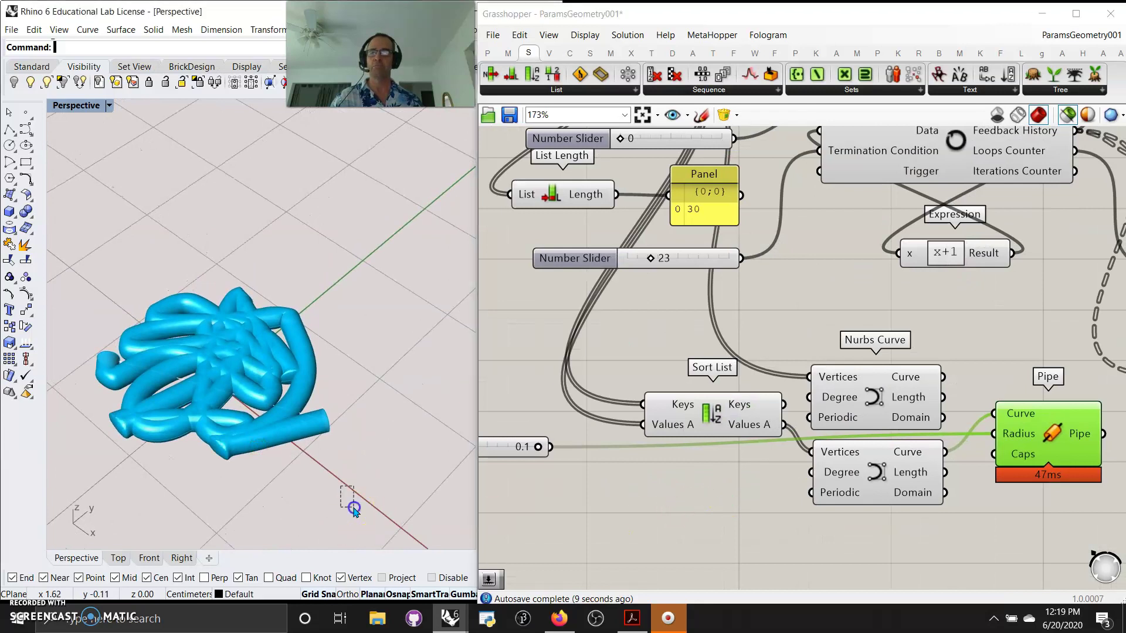
{"action": "left_click", "coordinate": [77, 256]}
{"action": "left_click", "coordinate": [111, 275]}
{"action": "right_click_drag", "start_coordinate": [932, 343], "coordinate": [889, 369]}
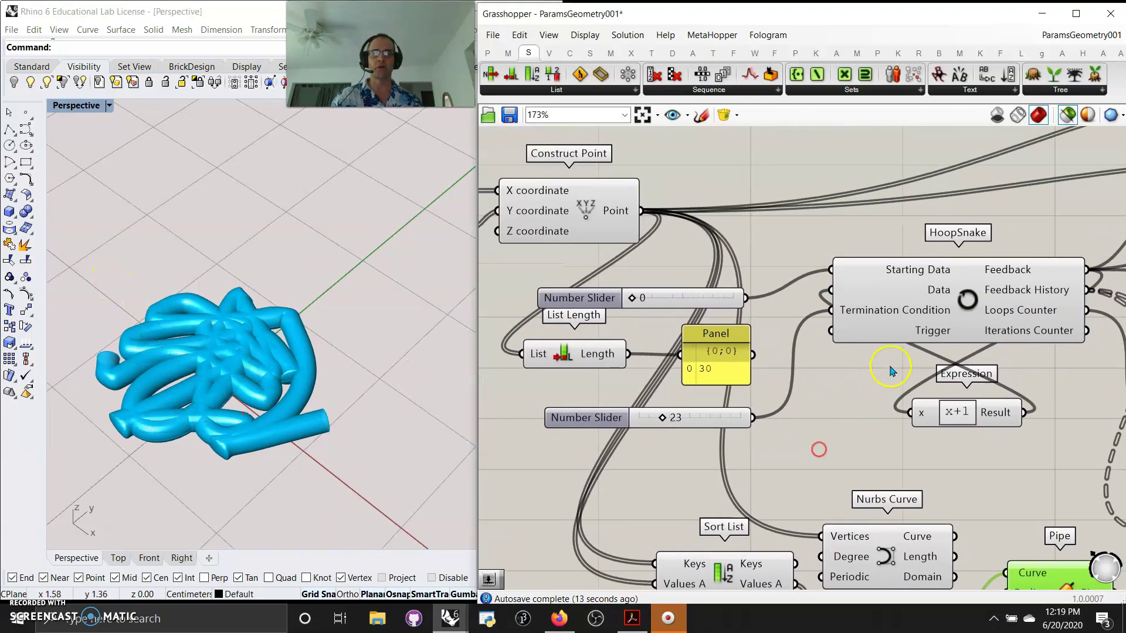
{"action": "left_click", "coordinate": [594, 216]}
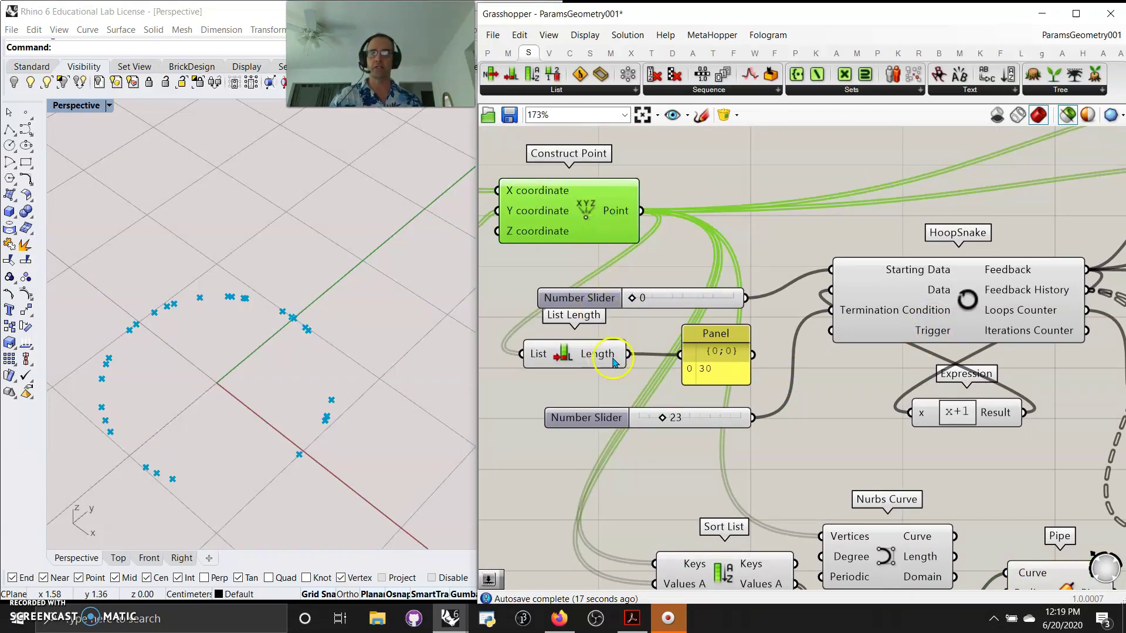
Step: Examine the HoopSnake component with its starting and termination sliders, x+1 expression and output panels
{"action": "right_click_drag", "start_coordinate": [909, 387], "coordinate": [762, 359]}
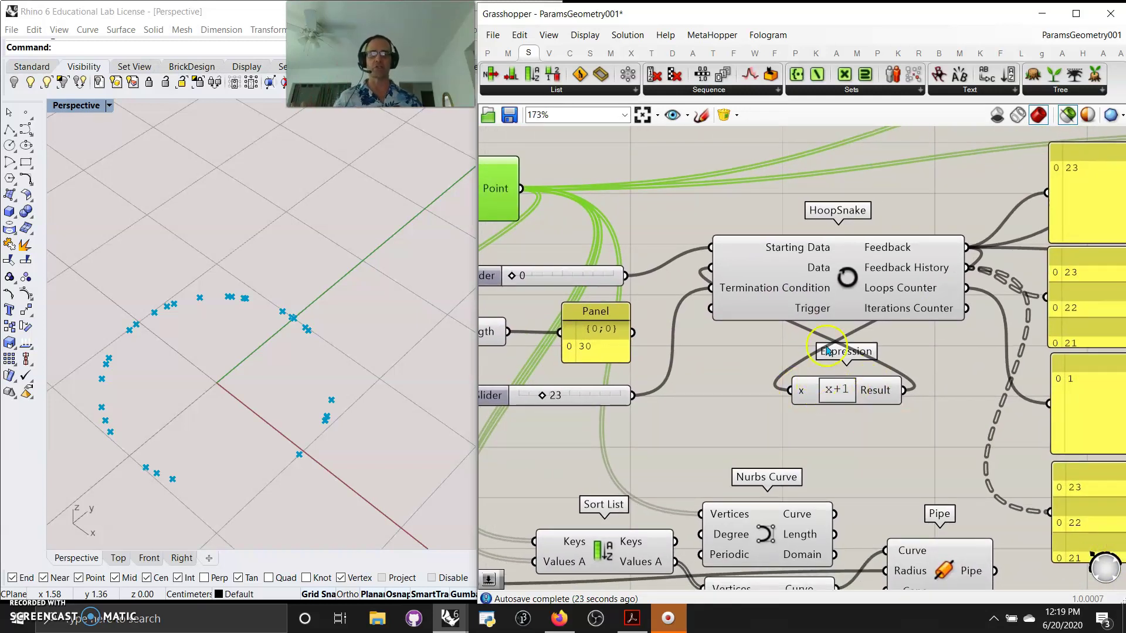
{"action": "right_click_drag", "start_coordinate": [954, 293], "coordinate": [912, 302]}
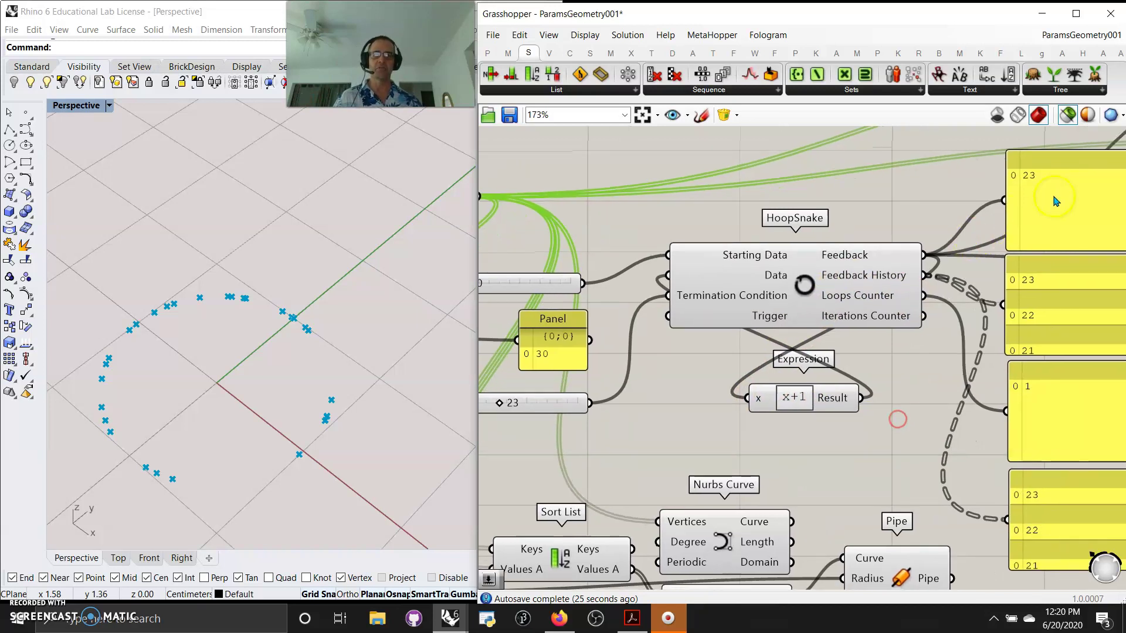
{"action": "right_click_drag", "start_coordinate": [687, 388], "coordinate": [840, 367]}
{"action": "left_click", "coordinate": [677, 387]}
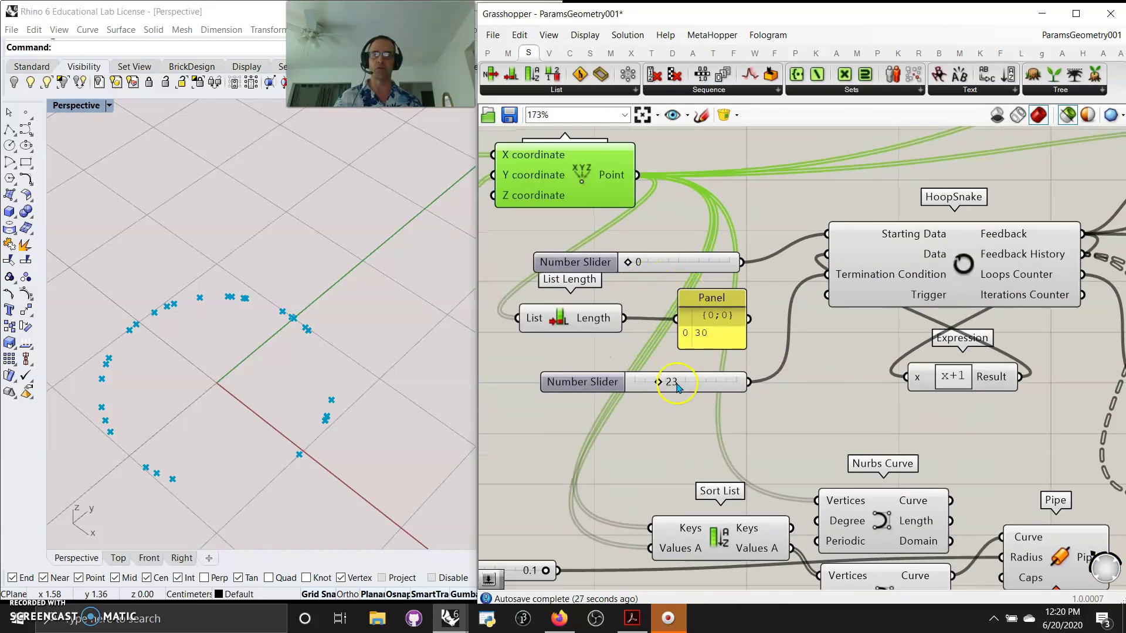
{"action": "right_click_drag", "start_coordinate": [841, 361], "coordinate": [609, 334]}
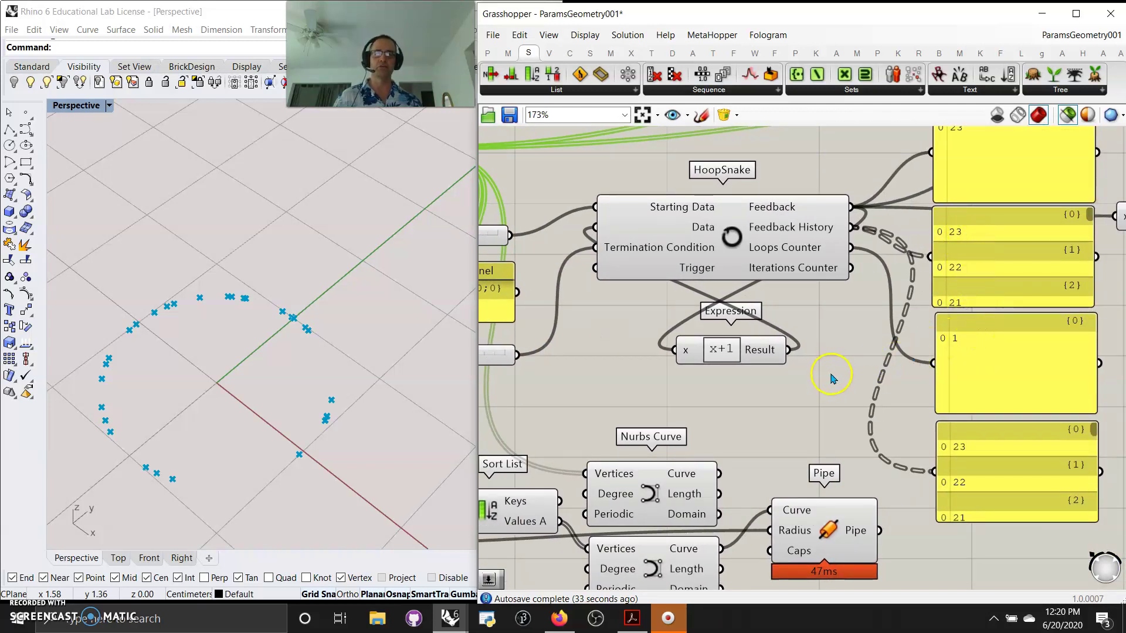
{"action": "right_click_drag", "start_coordinate": [835, 384], "coordinate": [984, 356]}
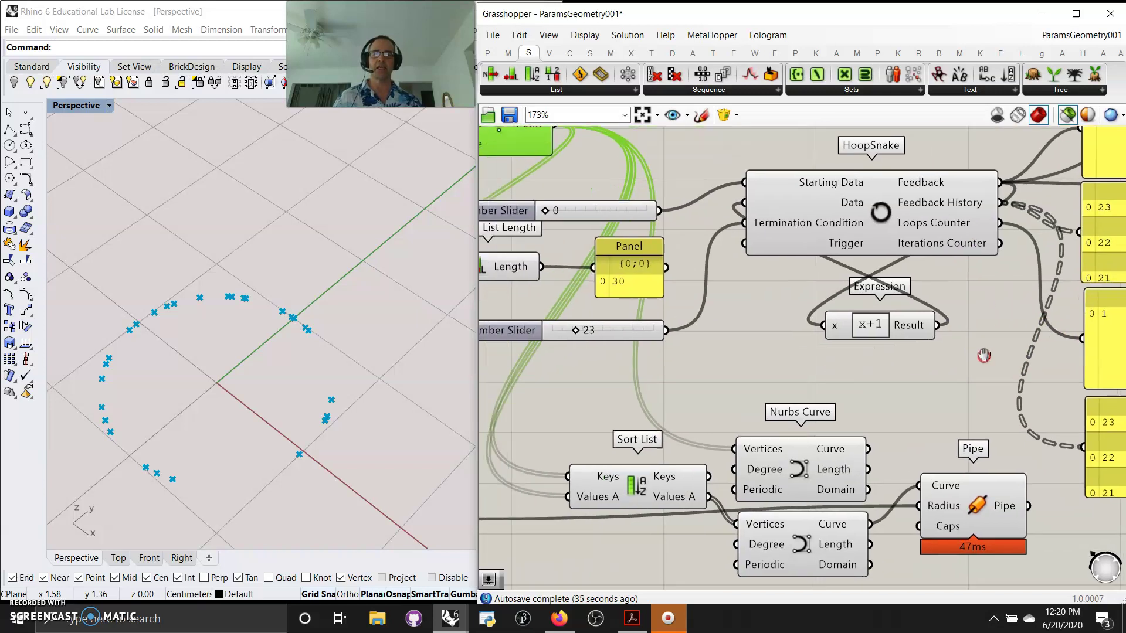
{"action": "right_click_drag", "start_coordinate": [759, 343], "coordinate": [879, 382]}
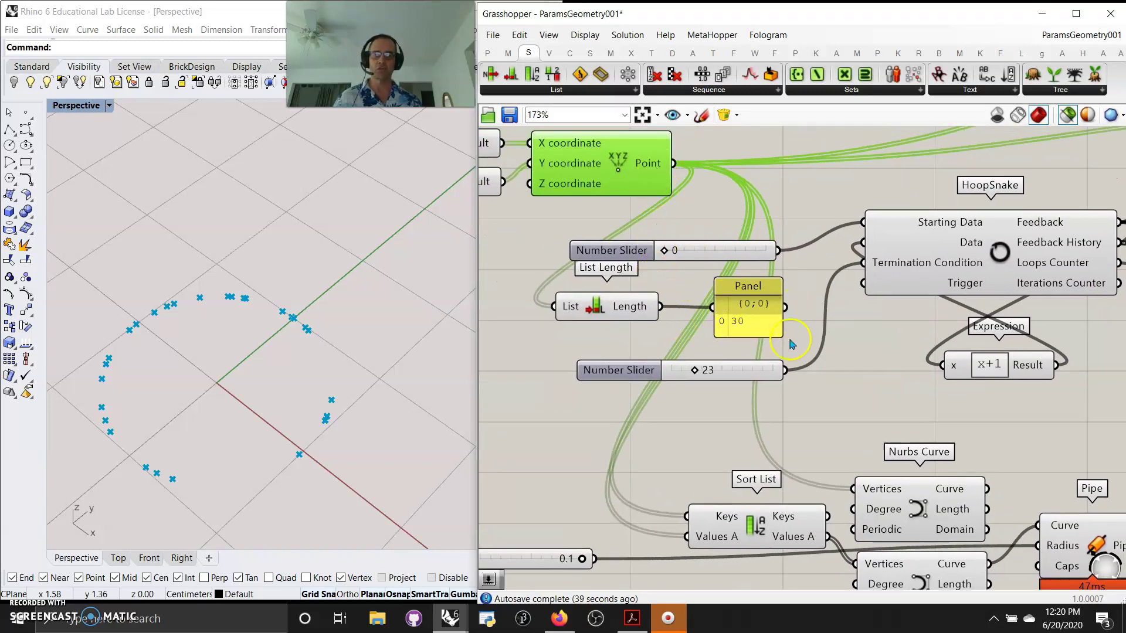
Step: Add a small Panel reading the HoopSnake Termination Condition slider, and delete it again
{"action": "left_click", "coordinate": [488, 53]}
{"action": "left_click", "coordinate": [803, 74]}
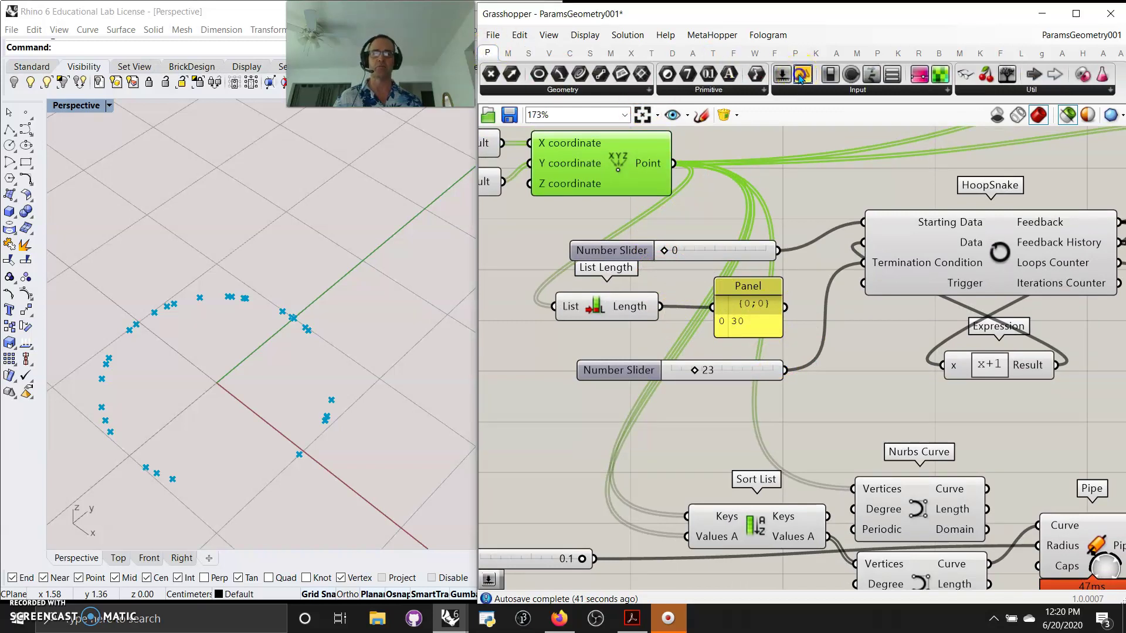
{"action": "left_click", "coordinate": [861, 410]}
{"action": "left_click_drag", "start_coordinate": [827, 416], "coordinate": [859, 405]}
{"action": "left_click_drag", "start_coordinate": [785, 369], "coordinate": [853, 419]}
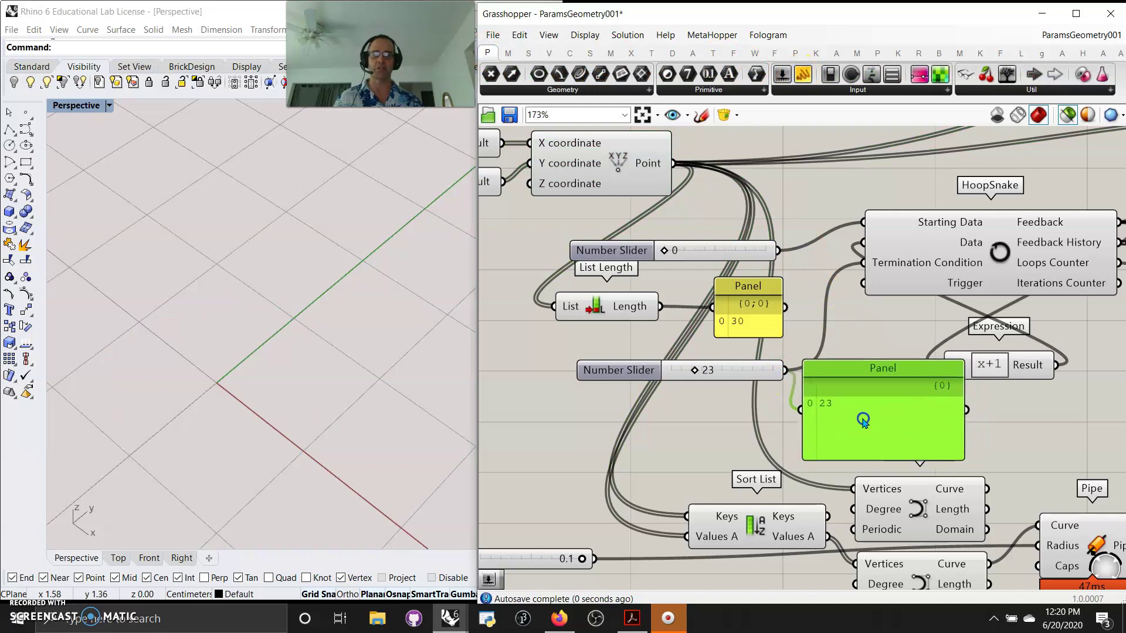
{"action": "left_click_drag", "start_coordinate": [955, 457], "coordinate": [869, 435]}
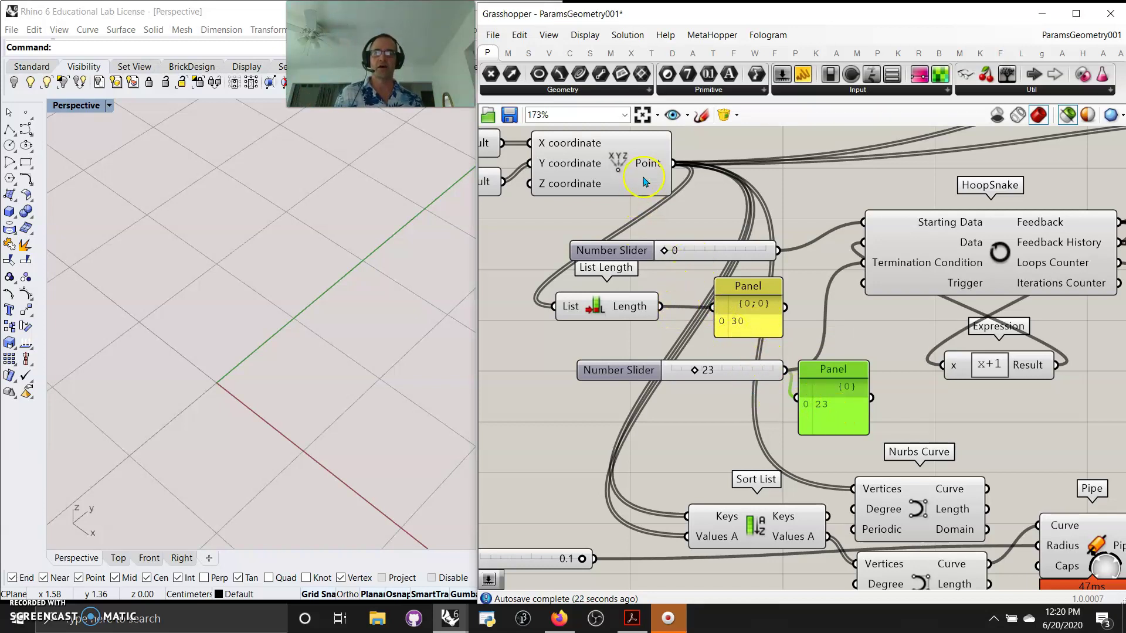
{"action": "key", "text": "Delete"}
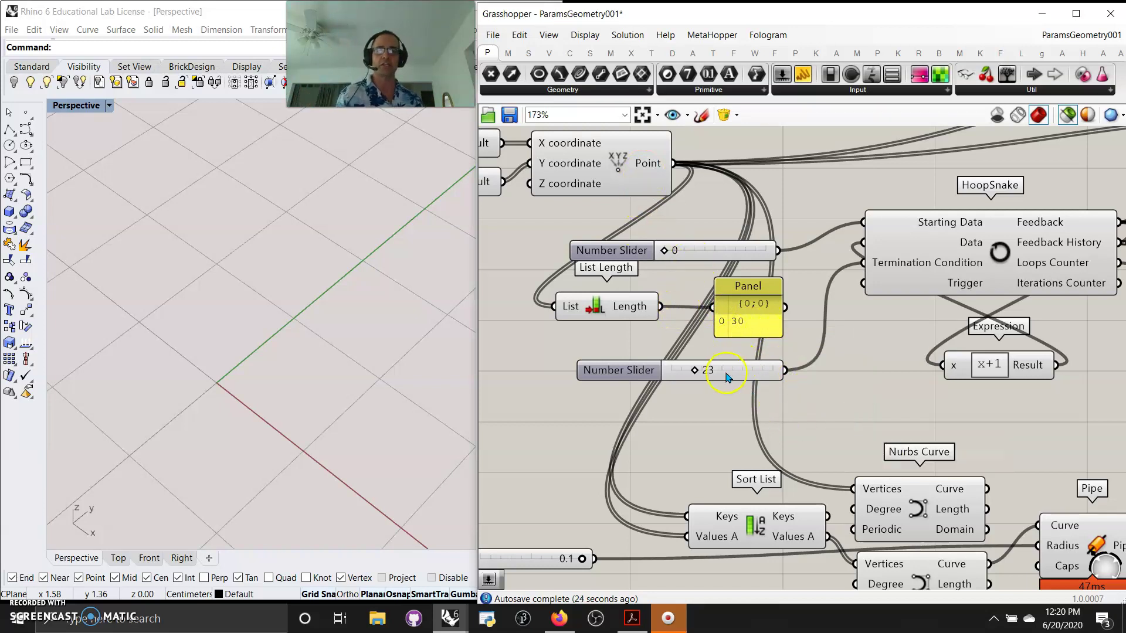
Step: Set the Number Slider feeding HoopSnake's Termination Condition to 30
{"action": "right_click_drag", "start_coordinate": [730, 381], "coordinate": [731, 378]}
{"action": "right_click", "coordinate": [728, 370]}
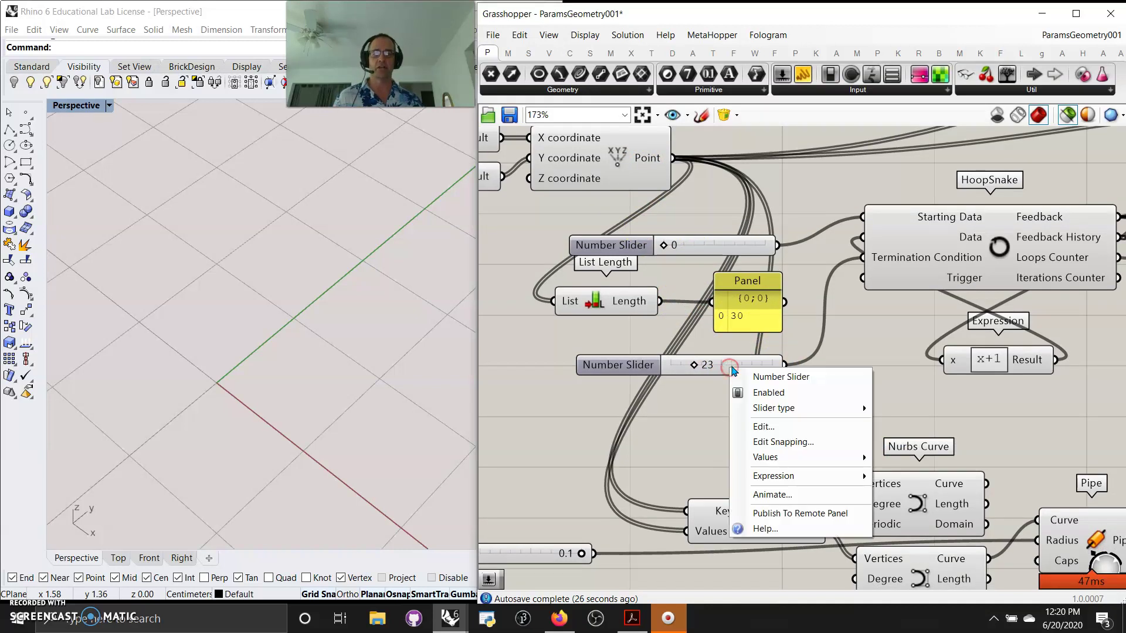
{"action": "left_click", "coordinate": [762, 424]}
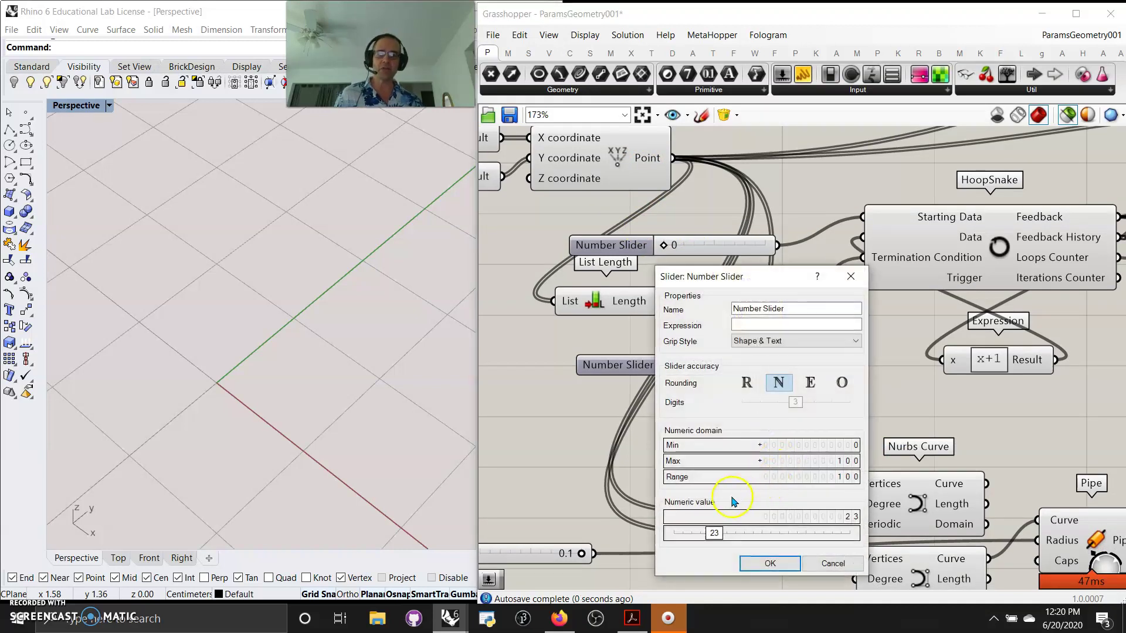
{"action": "left_click_drag", "start_coordinate": [720, 538], "coordinate": [723, 539]}
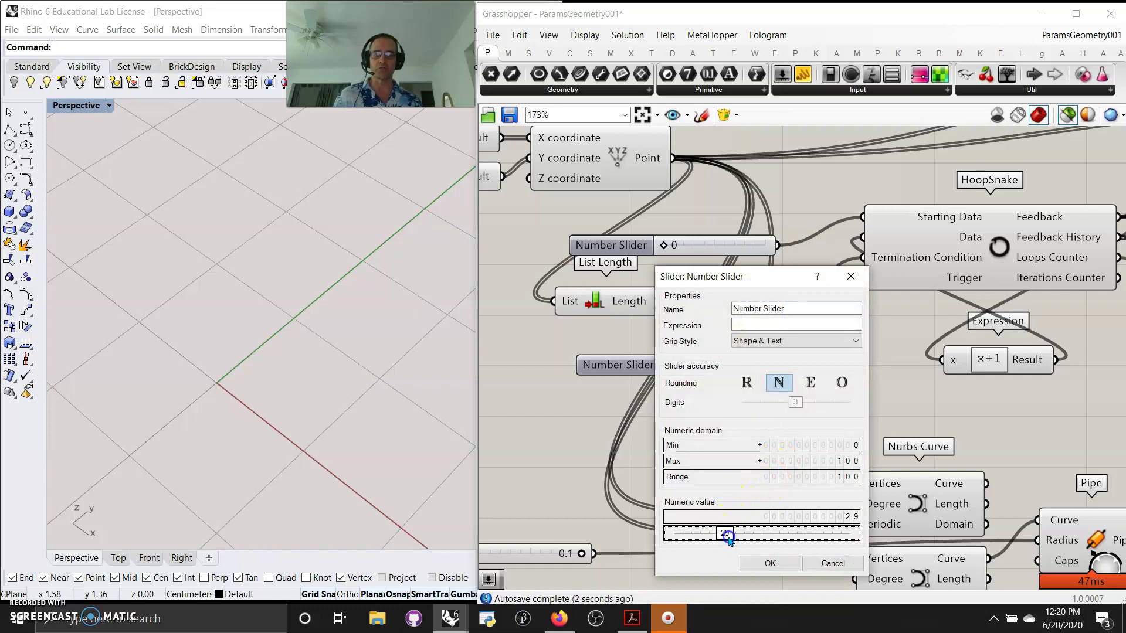
{"action": "left_click", "coordinate": [751, 560]}
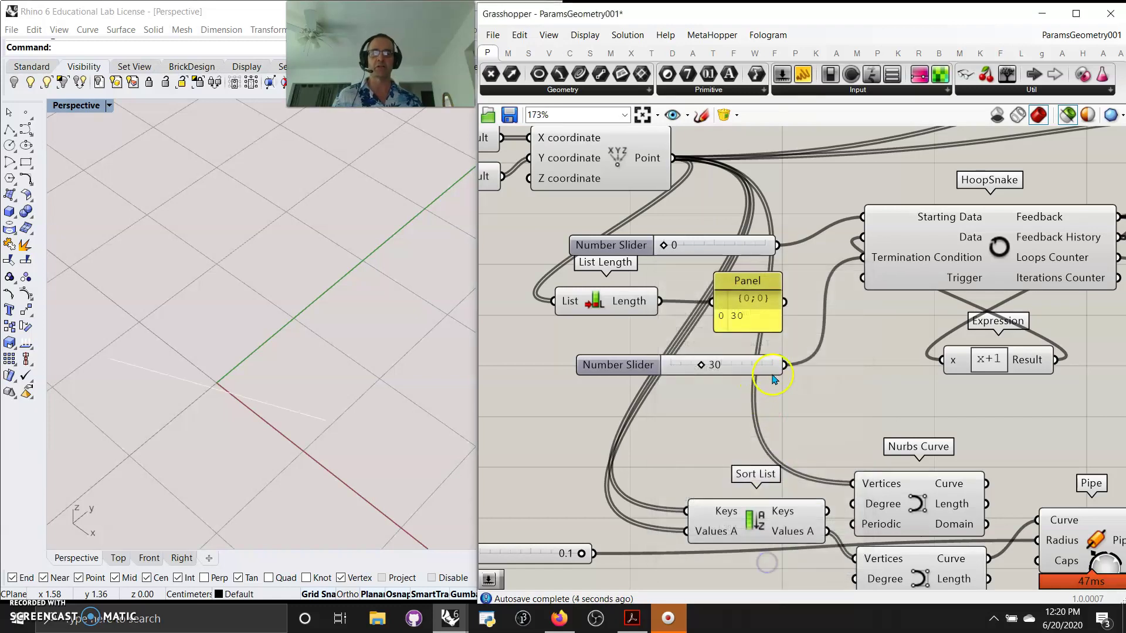
Step: Open the HoopSnake component's loop controls and reset the loop
{"action": "right_click_drag", "start_coordinate": [892, 351], "coordinate": [720, 382]}
{"action": "double_click", "coordinate": [823, 268]}
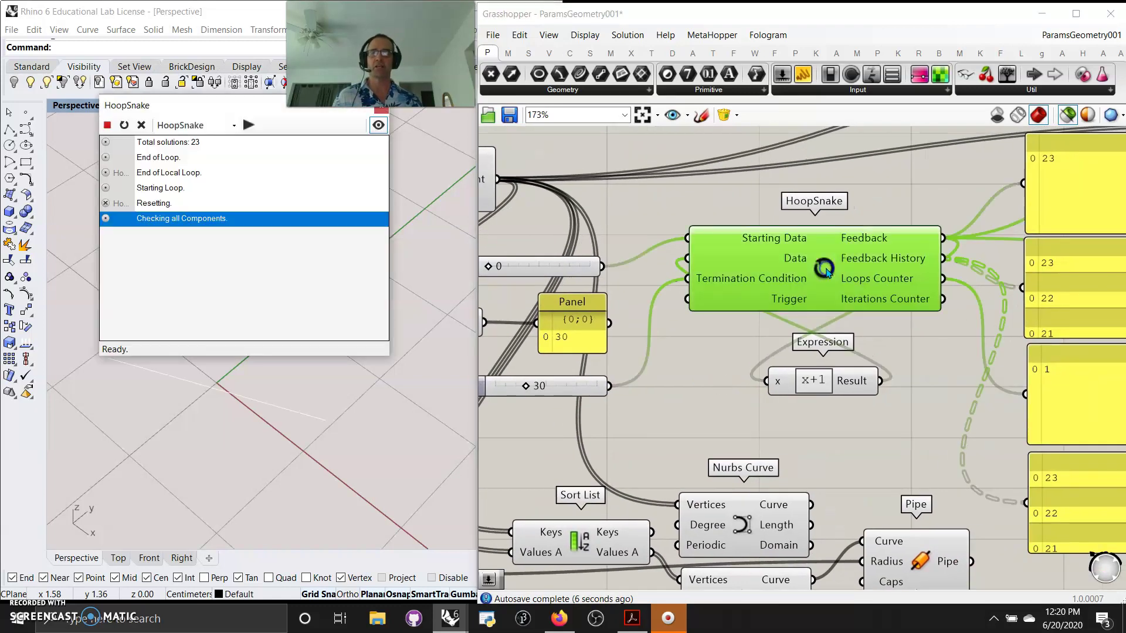
{"action": "left_click", "coordinate": [124, 124]}
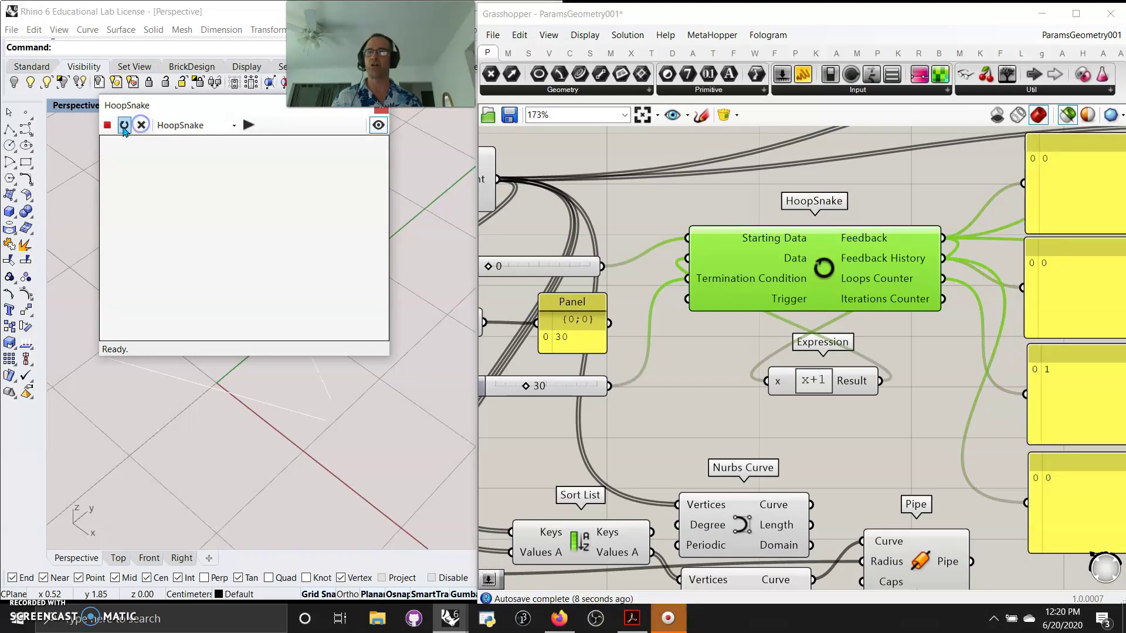
Step: Disable the Object Bake component that receives the Line output
{"action": "right_click_drag", "start_coordinate": [860, 350], "coordinate": [741, 419]}
{"action": "scroll", "coordinate": [754, 418], "scroll_direction": "down", "scroll_amount": 2}
{"action": "scroll", "coordinate": [784, 393], "scroll_direction": "down", "scroll_amount": 4}
{"action": "right_click_drag", "start_coordinate": [946, 373], "coordinate": [811, 401]}
{"action": "scroll", "coordinate": [866, 384], "scroll_direction": "up", "scroll_amount": 4}
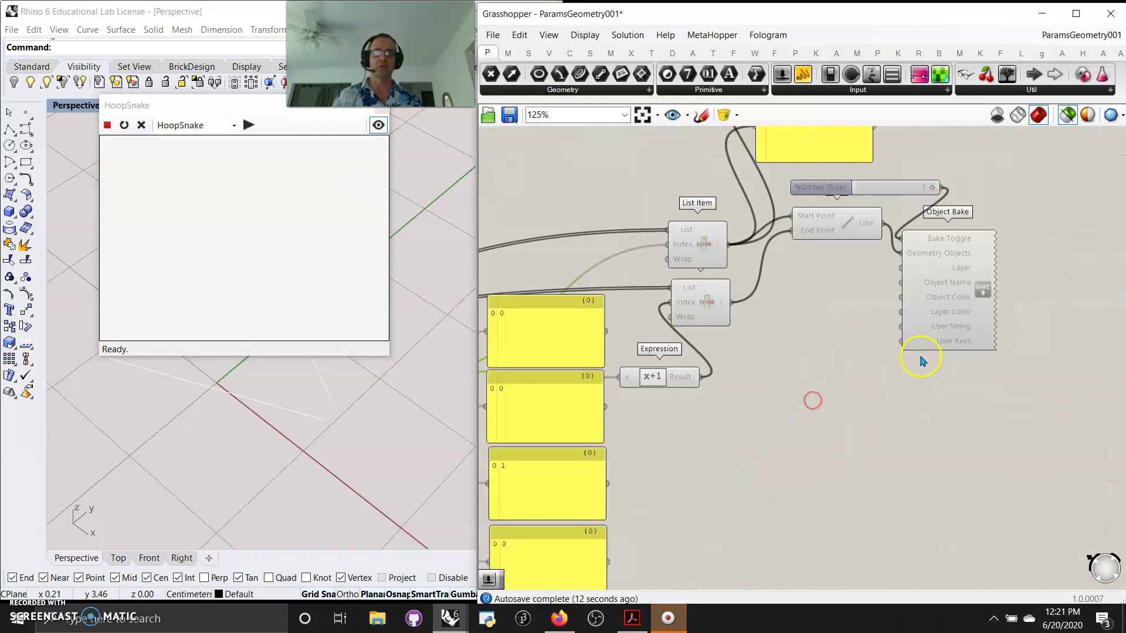
{"action": "left_click", "coordinate": [947, 311]}
{"action": "right_click", "coordinate": [948, 311]}
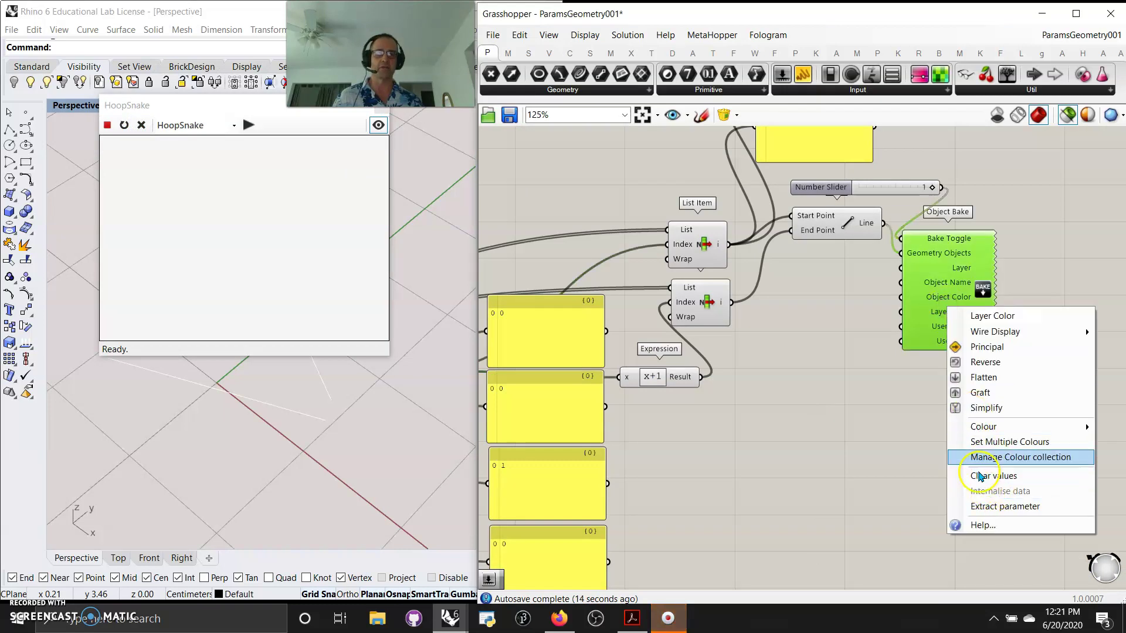
{"action": "right_click", "coordinate": [862, 315]}
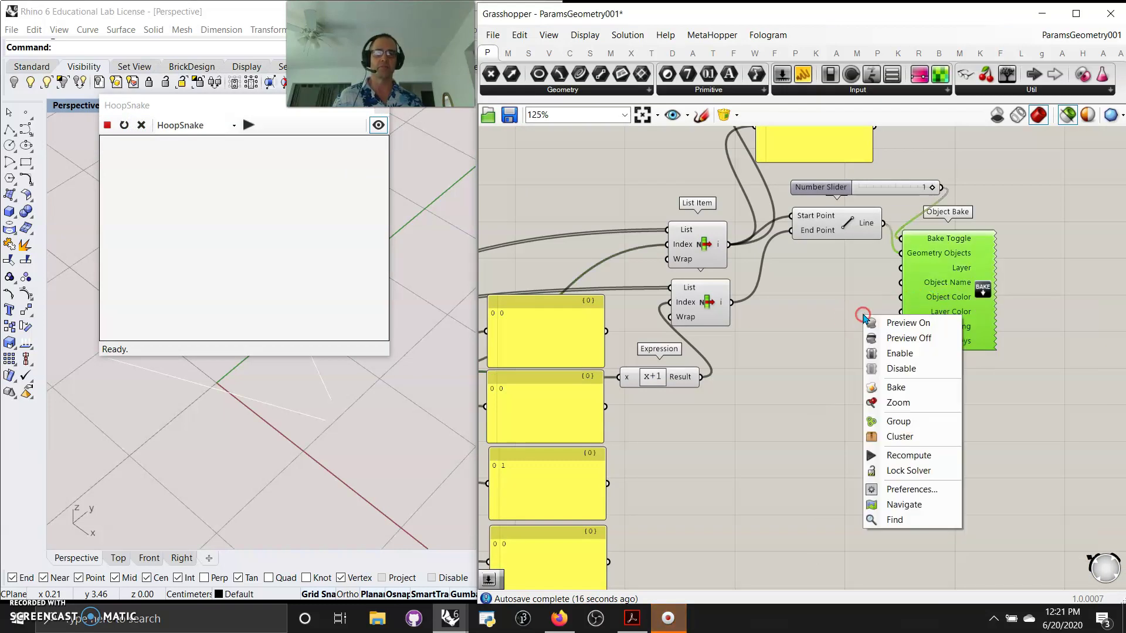
{"action": "left_click", "coordinate": [901, 368]}
Step: Clear the HoopSnake loop and delete the previously baked lines from the Rhino viewport
{"action": "right_click_drag", "start_coordinate": [804, 390], "coordinate": [930, 499]}
{"action": "right_click_drag", "start_coordinate": [726, 497], "coordinate": [864, 306]}
{"action": "right_click_drag", "start_coordinate": [560, 375], "coordinate": [645, 394]}
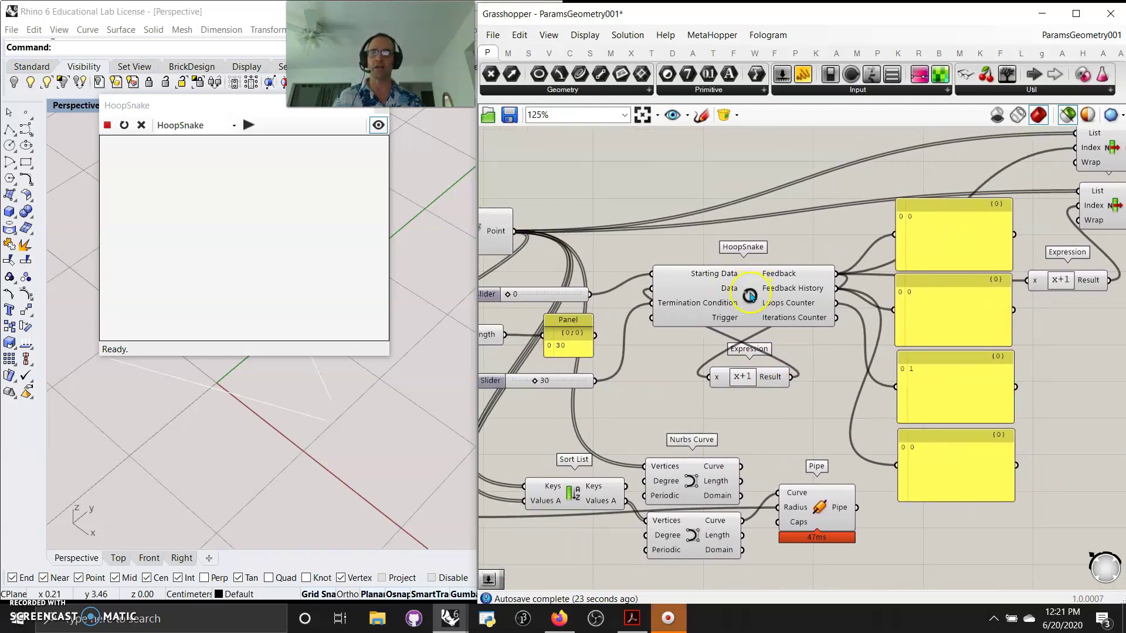
{"action": "left_click", "coordinate": [141, 125]}
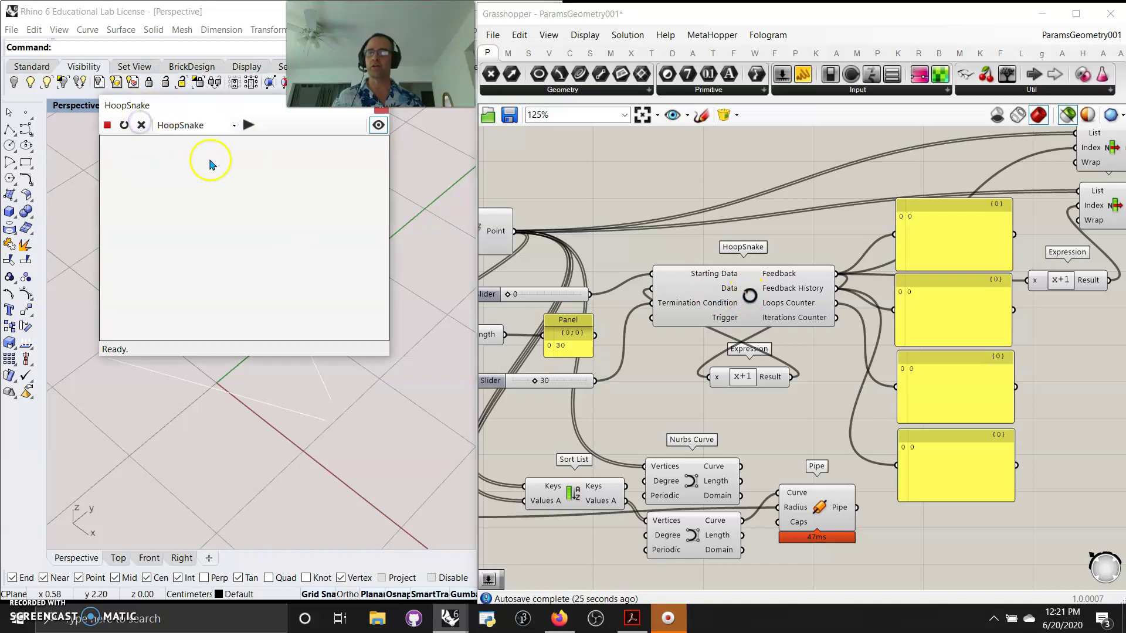
{"action": "left_click_drag", "start_coordinate": [233, 108], "coordinate": [578, 212]}
{"action": "left_click_drag", "start_coordinate": [346, 459], "coordinate": [201, 317]}
{"action": "key", "text": "Delete"}
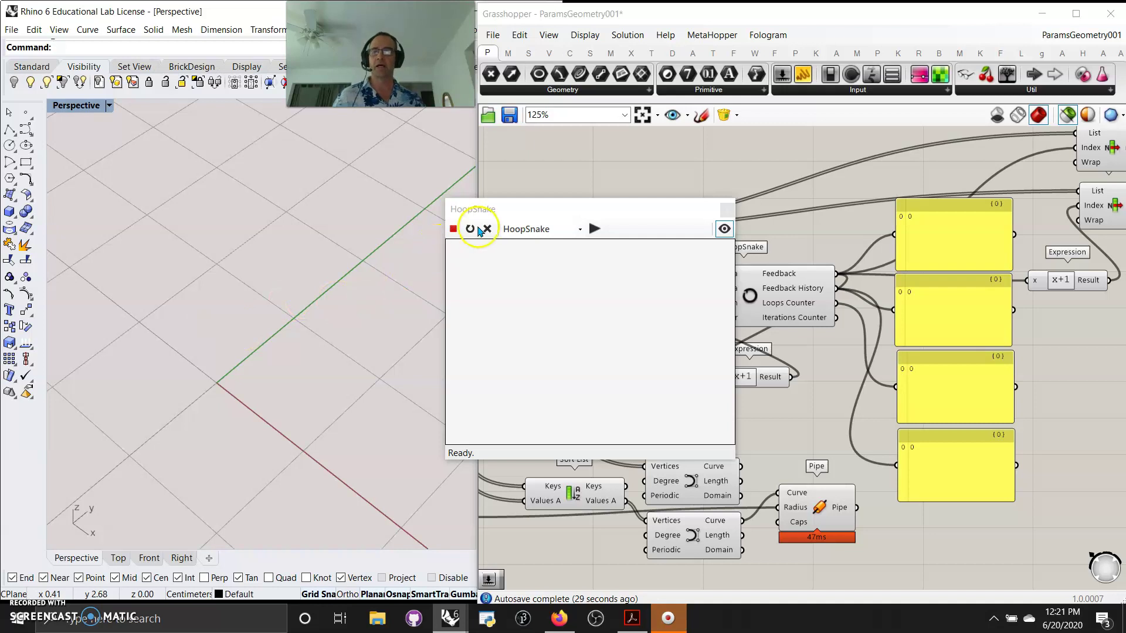
Step: Reset and rerun the HoopSnake loop with baking disabled, and move its window clear of the HoopSnake component
{"action": "left_click", "coordinate": [474, 229]}
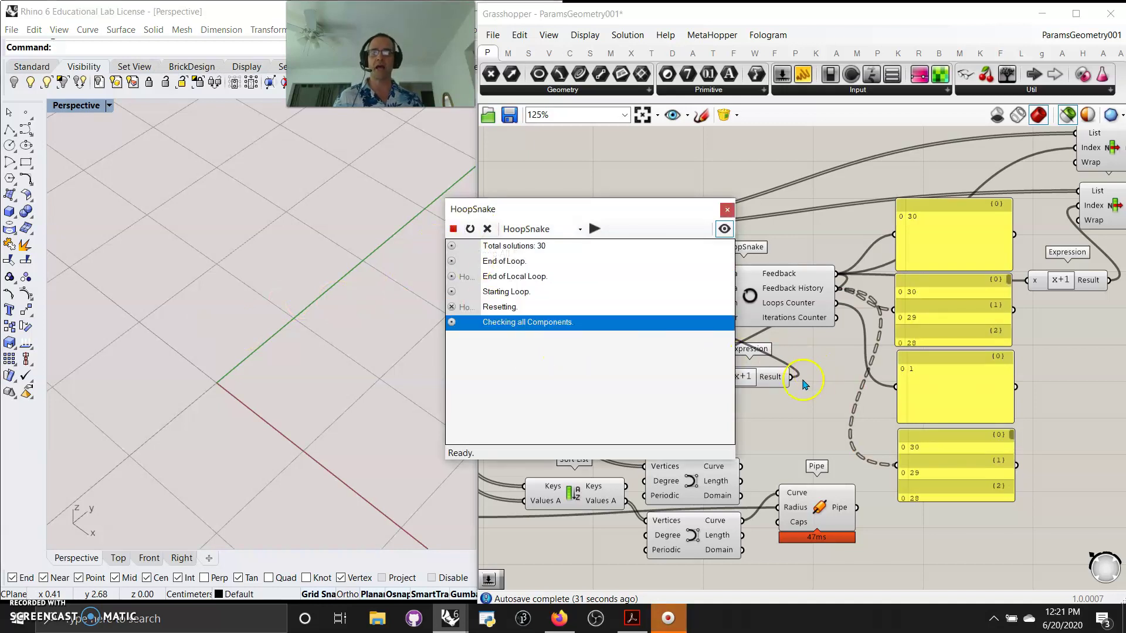
{"action": "left_click_drag", "start_coordinate": [664, 214], "coordinate": [704, 103]}
{"action": "right_click_drag", "start_coordinate": [898, 245], "coordinate": [612, 399]}
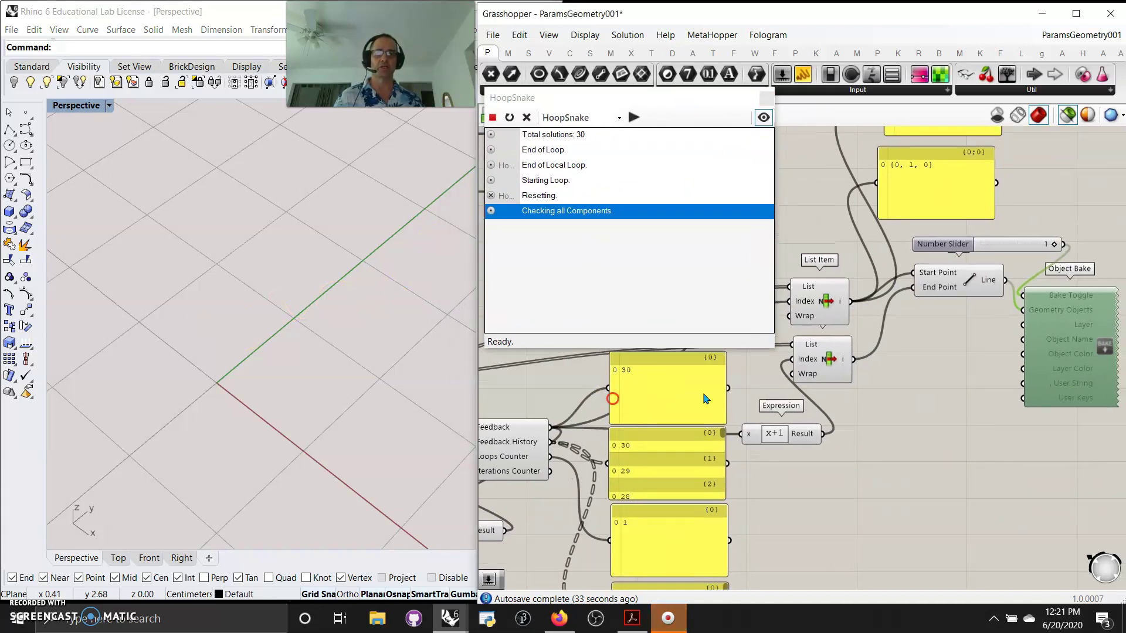
Step: Examine the Line component and the two List Item components driven by the HoopSnake feedback, along with their viewport previews
{"action": "left_click", "coordinate": [955, 291]}
{"action": "right_click_drag", "start_coordinate": [904, 404], "coordinate": [1048, 410]}
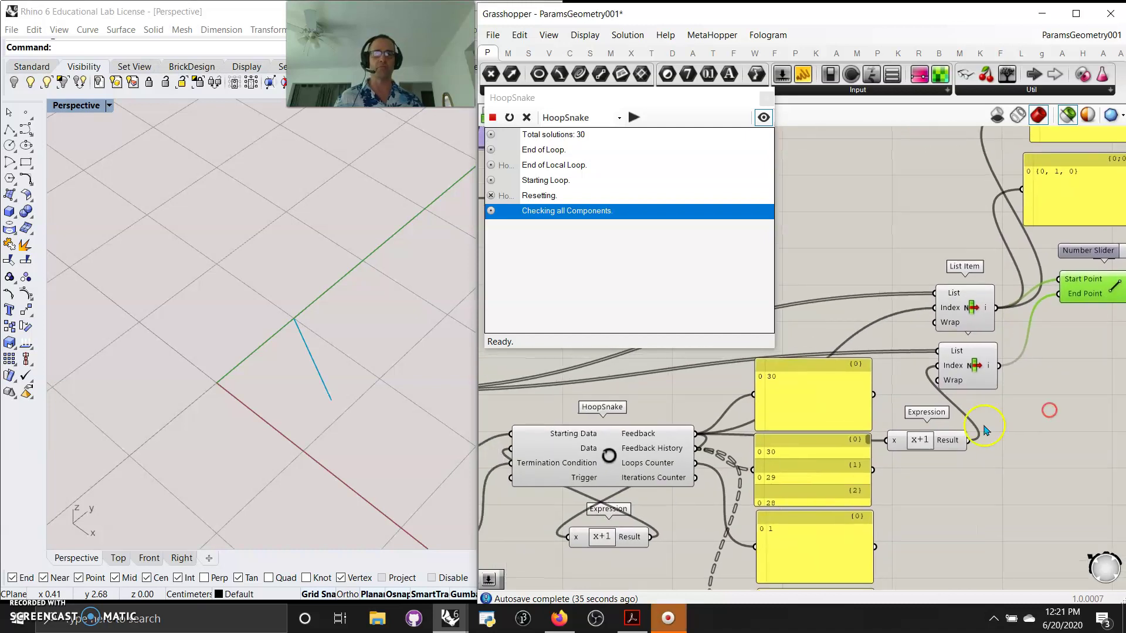
{"action": "right_click_drag", "start_coordinate": [666, 403], "coordinate": [729, 430]}
{"action": "left_click_drag", "start_coordinate": [711, 98], "coordinate": [197, 16]}
{"action": "right_click_drag", "start_coordinate": [594, 287], "coordinate": [598, 247]}
{"action": "left_click", "coordinate": [609, 355]}
{"action": "left_click", "coordinate": [1045, 204]}
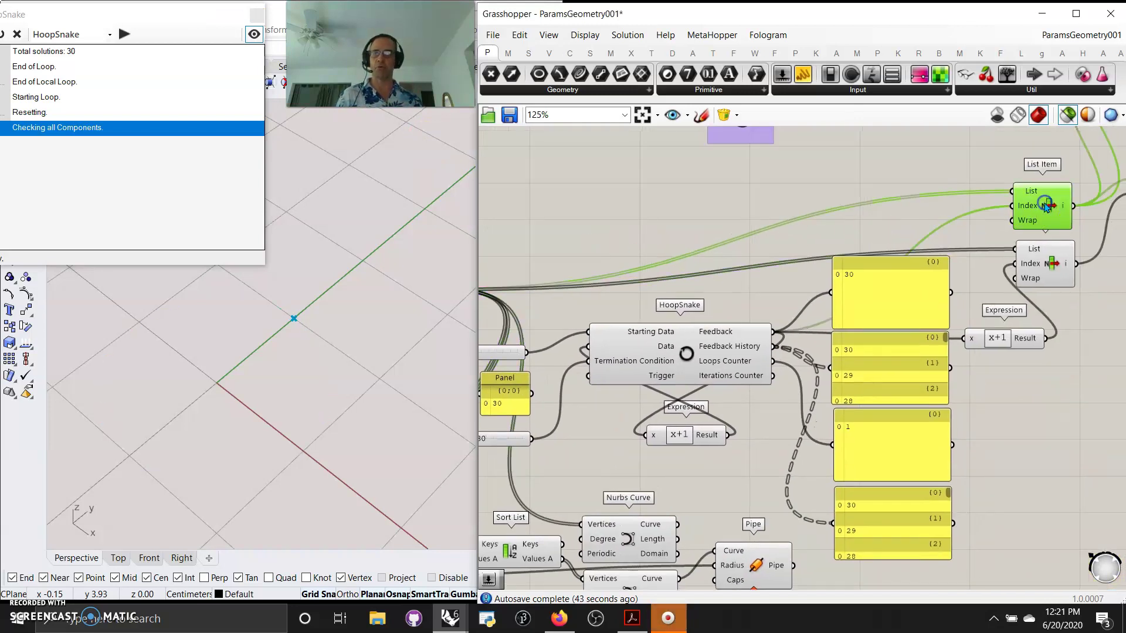
{"action": "left_click", "coordinate": [1049, 266]}
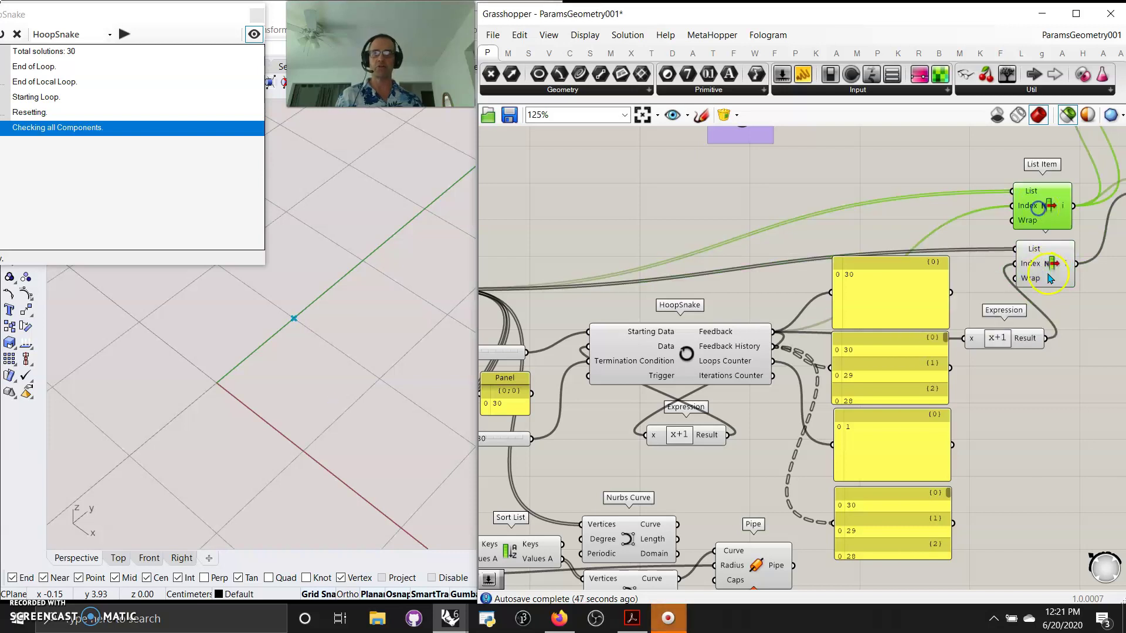
{"action": "right_click_drag", "start_coordinate": [1048, 285], "coordinate": [1025, 437]}
{"action": "left_click", "coordinate": [997, 234]}
{"action": "right_click_drag", "start_coordinate": [648, 538], "coordinate": [839, 510]}
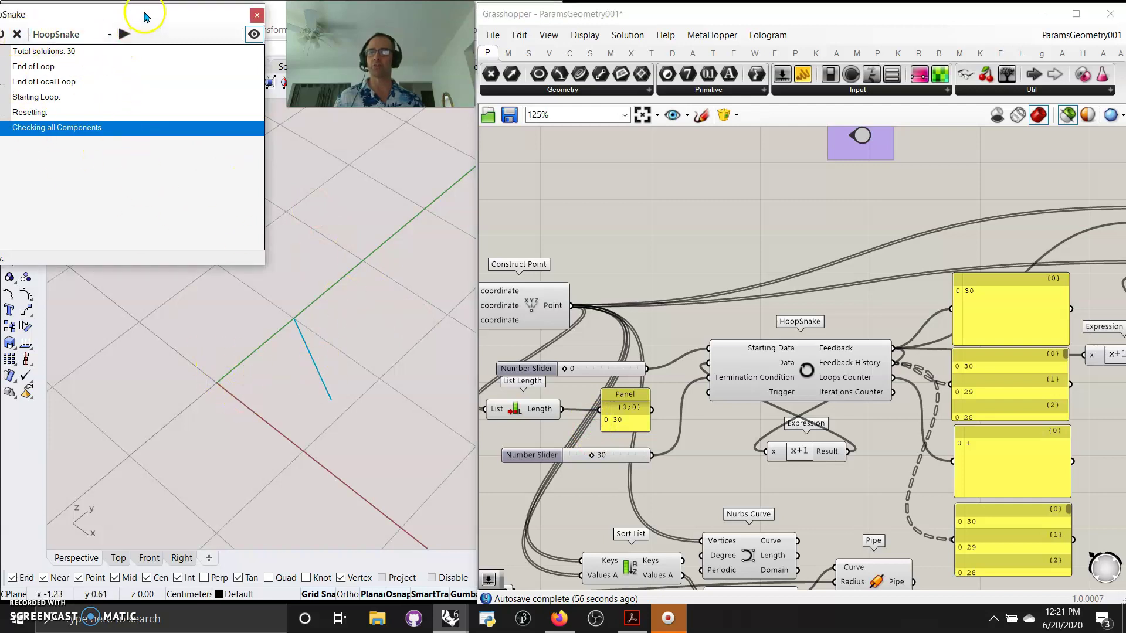
Step: Bring the HoopSnake window fully into view and run the loop again from its reset state
{"action": "left_click_drag", "start_coordinate": [142, 14], "coordinate": [187, 17]}
{"action": "left_click", "coordinate": [45, 36]}
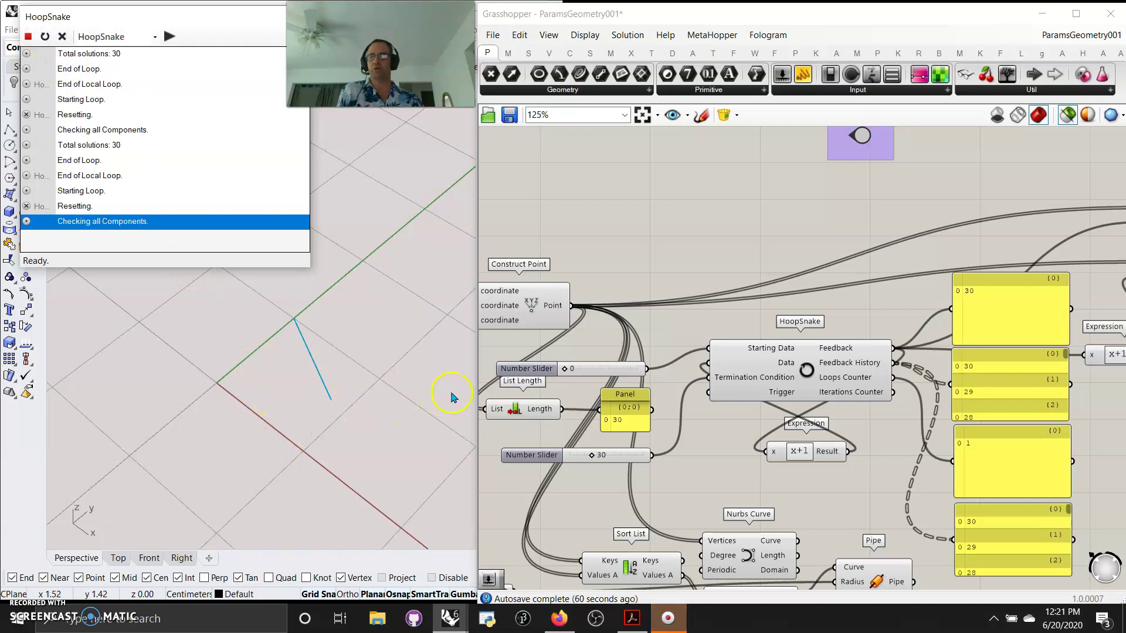
{"action": "right_click_drag", "start_coordinate": [789, 243], "coordinate": [575, 176]}
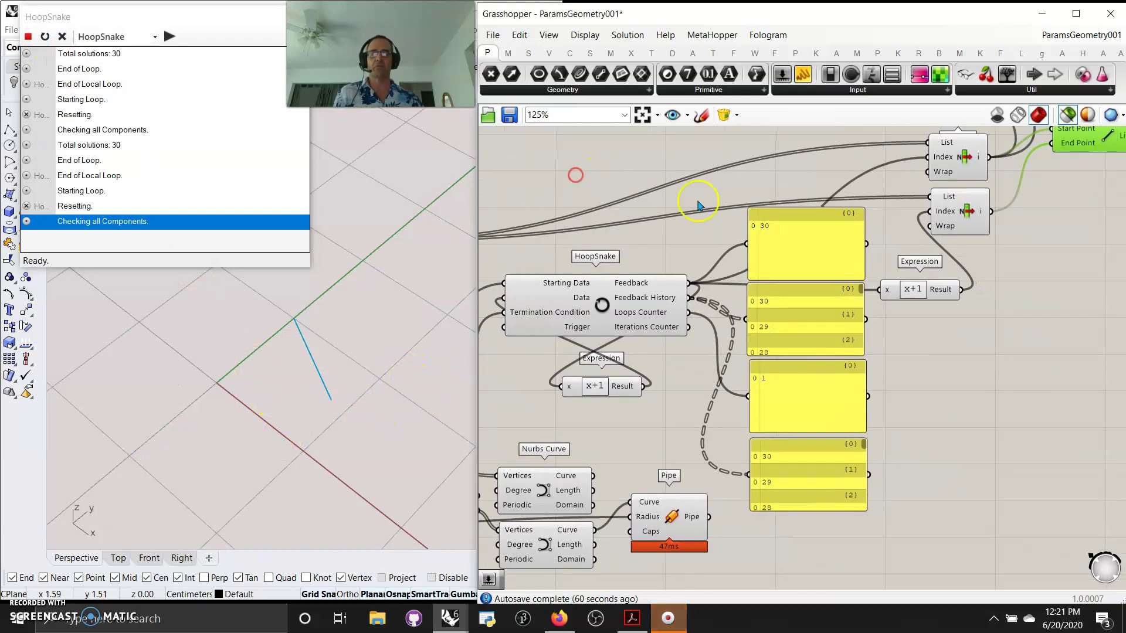
{"action": "right_click_drag", "start_coordinate": [958, 378], "coordinate": [825, 494]}
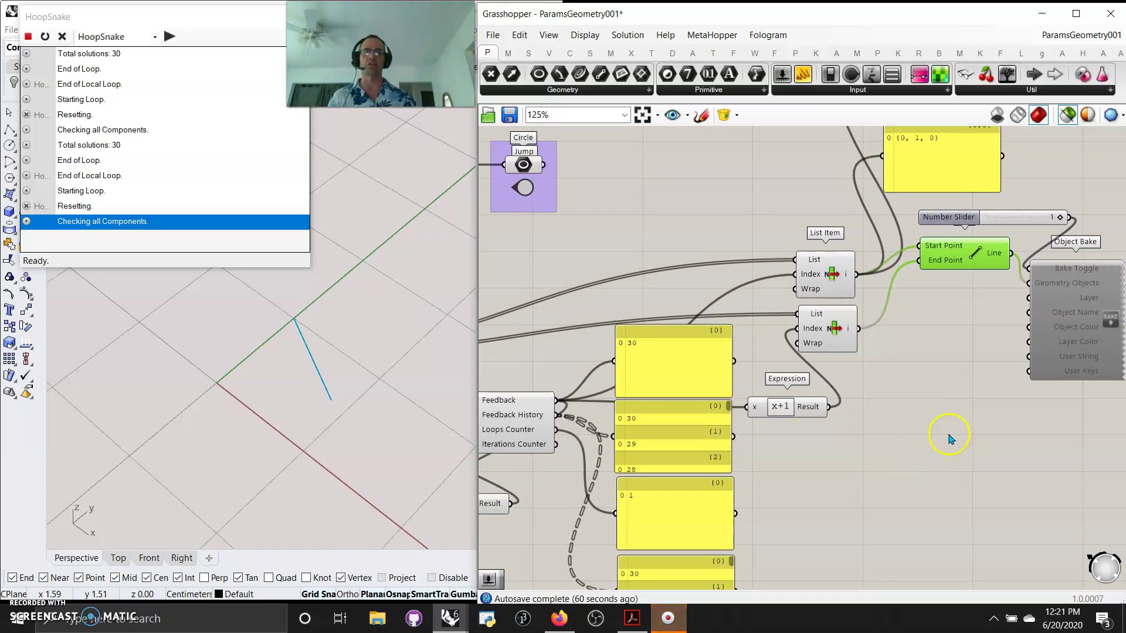
{"action": "right_click_drag", "start_coordinate": [935, 461], "coordinate": [1020, 455]}
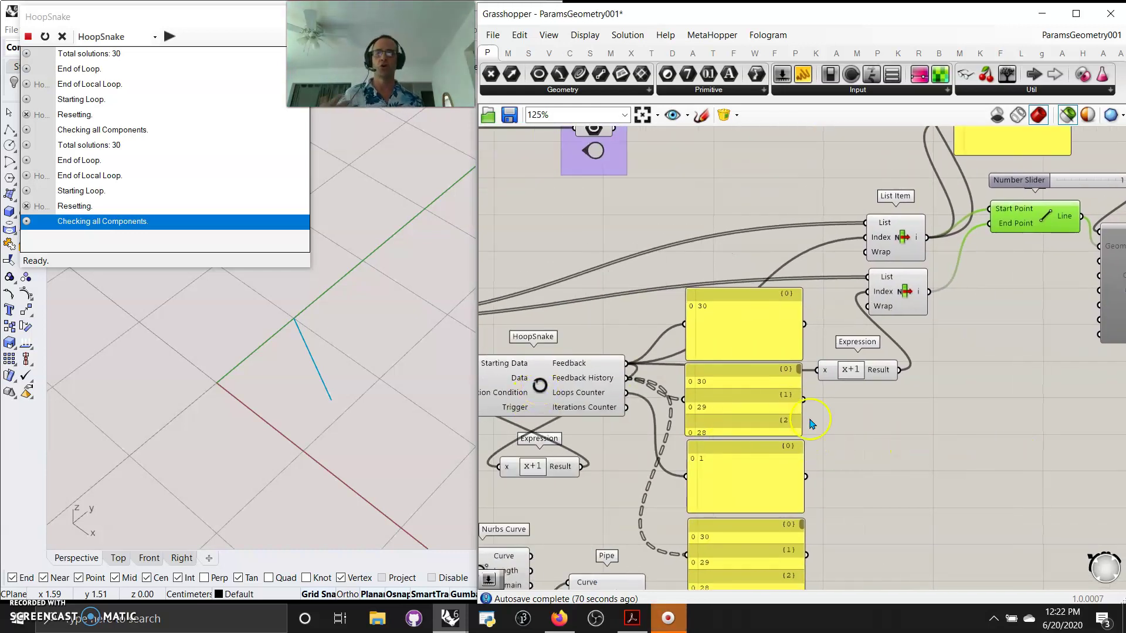
Step: Enable the Object Bake component again
{"action": "scroll", "coordinate": [831, 434], "scroll_direction": "up", "scroll_amount": 3}
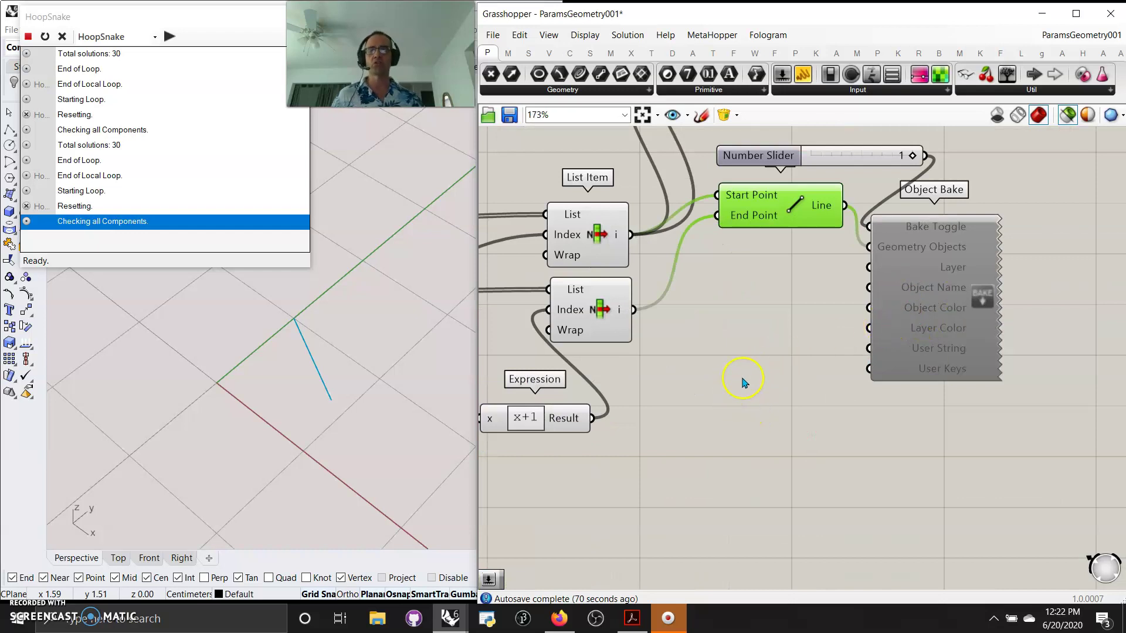
{"action": "right_click", "coordinate": [868, 332]}
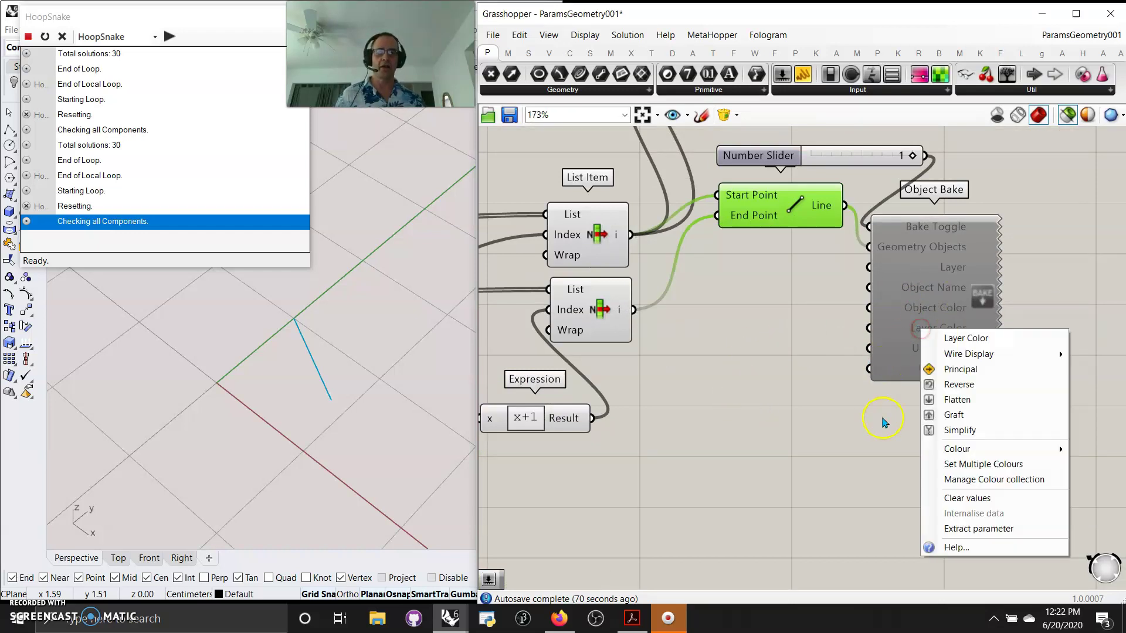
{"action": "left_click", "coordinate": [891, 307]}
{"action": "right_click", "coordinate": [799, 362]}
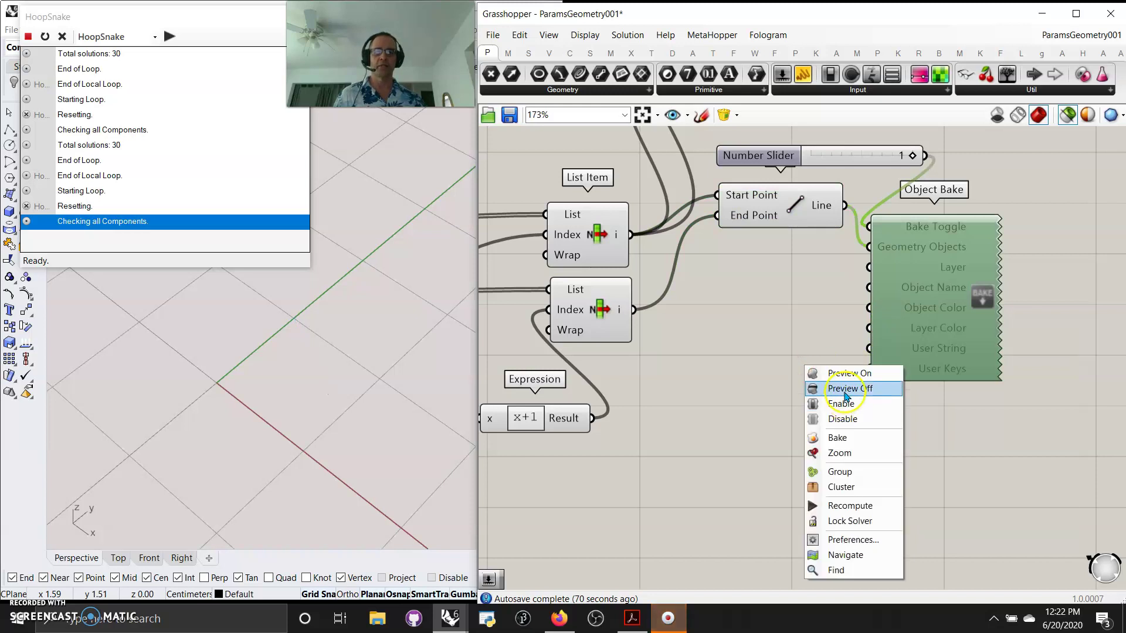
{"action": "left_click", "coordinate": [835, 394]}
Step: Delete the single line at the preview location from the Rhino viewport
{"action": "right_click_drag", "start_coordinate": [741, 373], "coordinate": [985, 358]}
{"action": "left_click", "coordinate": [293, 318]}
{"action": "key", "text": "Delete"}
Step: Reset and rerun the HoopSnake loop with Object Bake enabled to bake the series of lines into Rhino
{"action": "scroll", "coordinate": [741, 327], "scroll_direction": "down", "scroll_amount": 5}
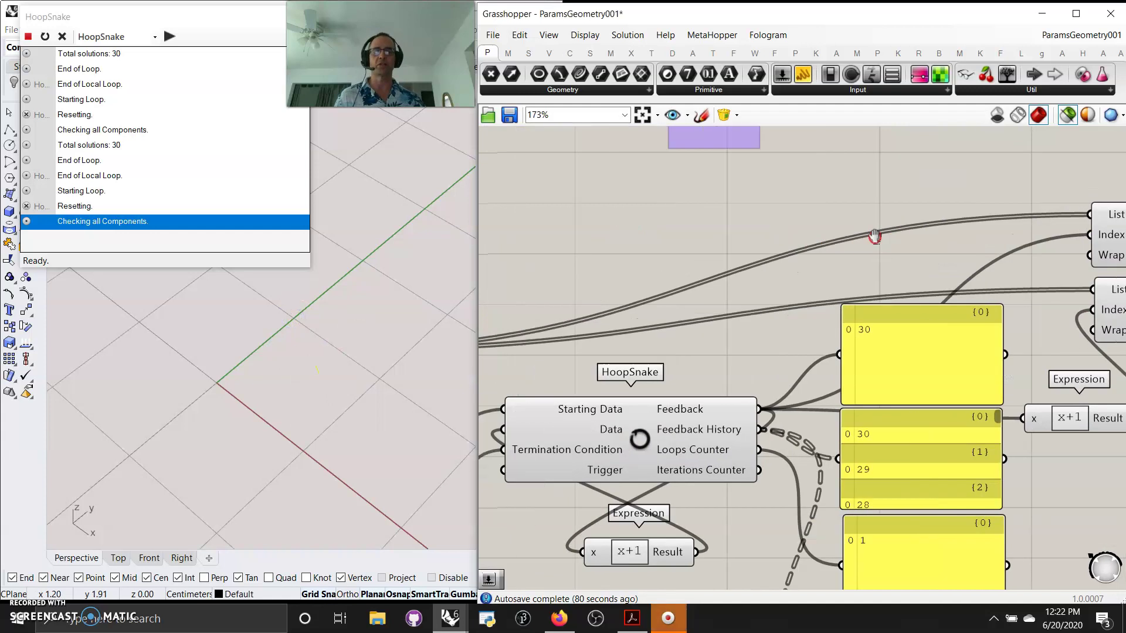
{"action": "scroll", "coordinate": [721, 367], "scroll_direction": "down", "scroll_amount": 4}
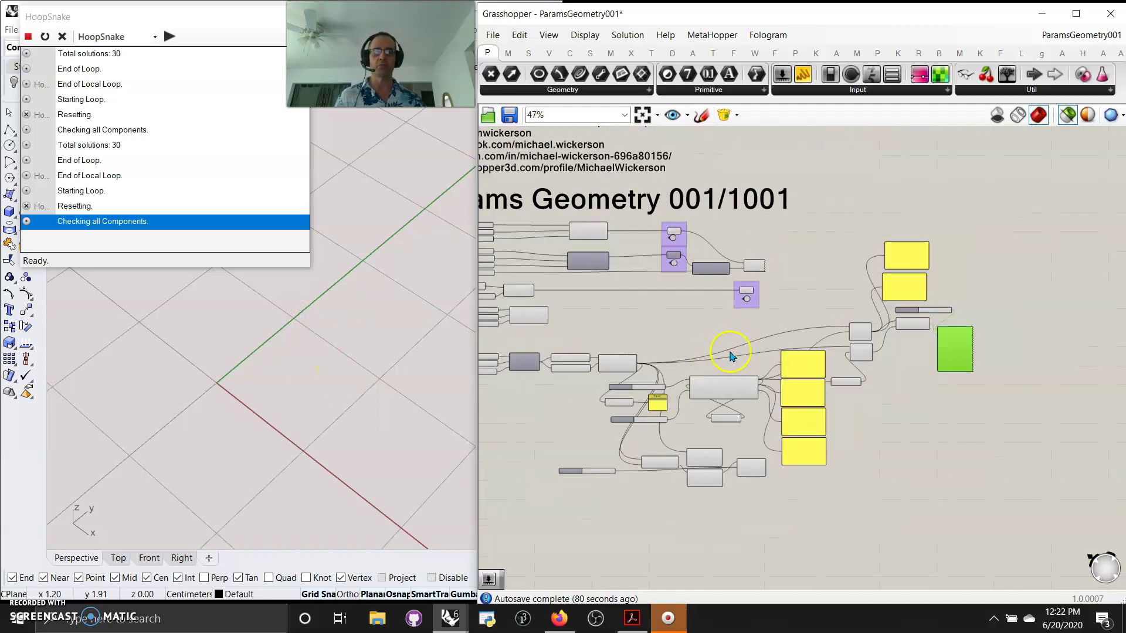
{"action": "scroll", "coordinate": [704, 361], "scroll_direction": "up", "scroll_amount": 2}
{"action": "right_click_drag", "start_coordinate": [692, 359], "coordinate": [749, 310]}
{"action": "scroll", "coordinate": [895, 392], "scroll_direction": "up", "scroll_amount": 3}
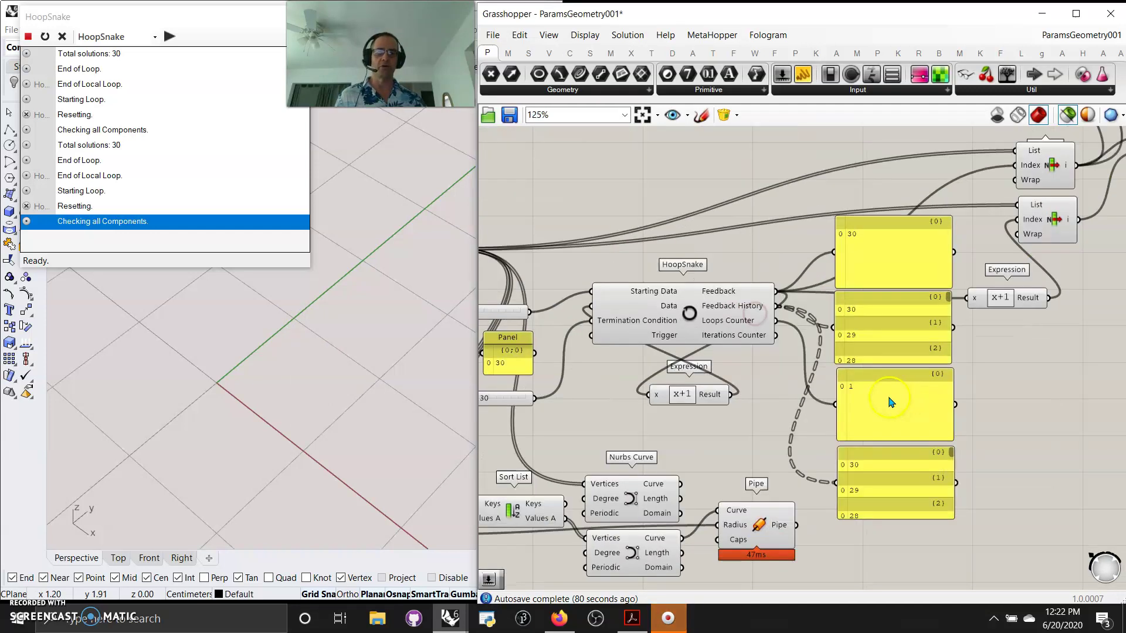
{"action": "right_click_drag", "start_coordinate": [858, 463], "coordinate": [922, 458]}
{"action": "right_click_drag", "start_coordinate": [594, 408], "coordinate": [900, 467]}
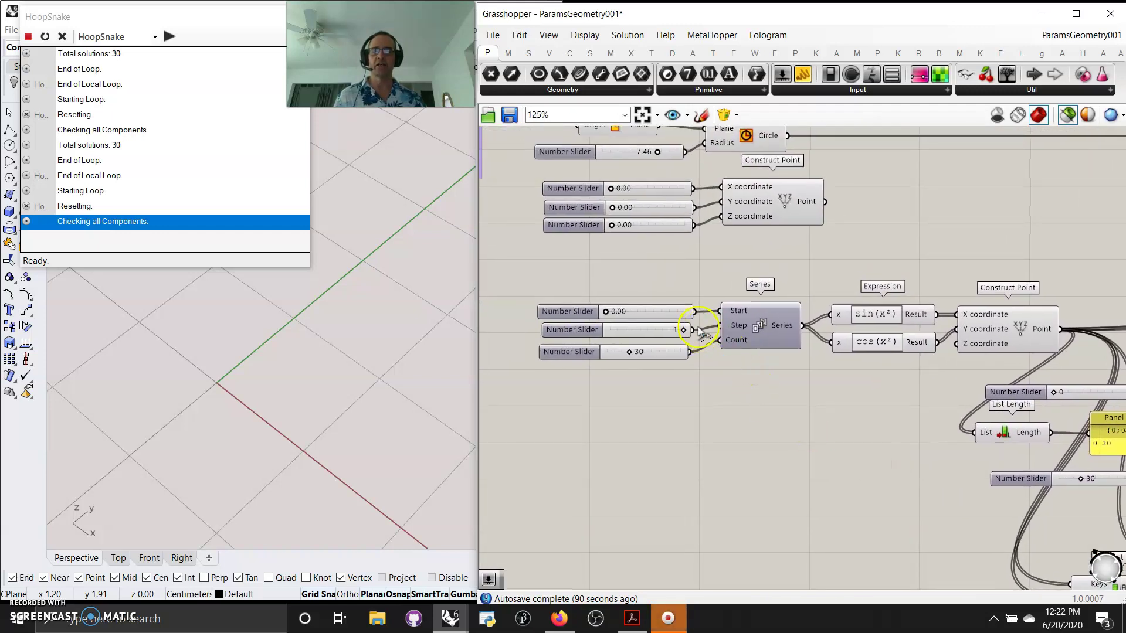
{"action": "right_click_drag", "start_coordinate": [819, 423], "coordinate": [758, 360]}
{"action": "right_click_drag", "start_coordinate": [277, 334], "coordinate": [229, 375]}
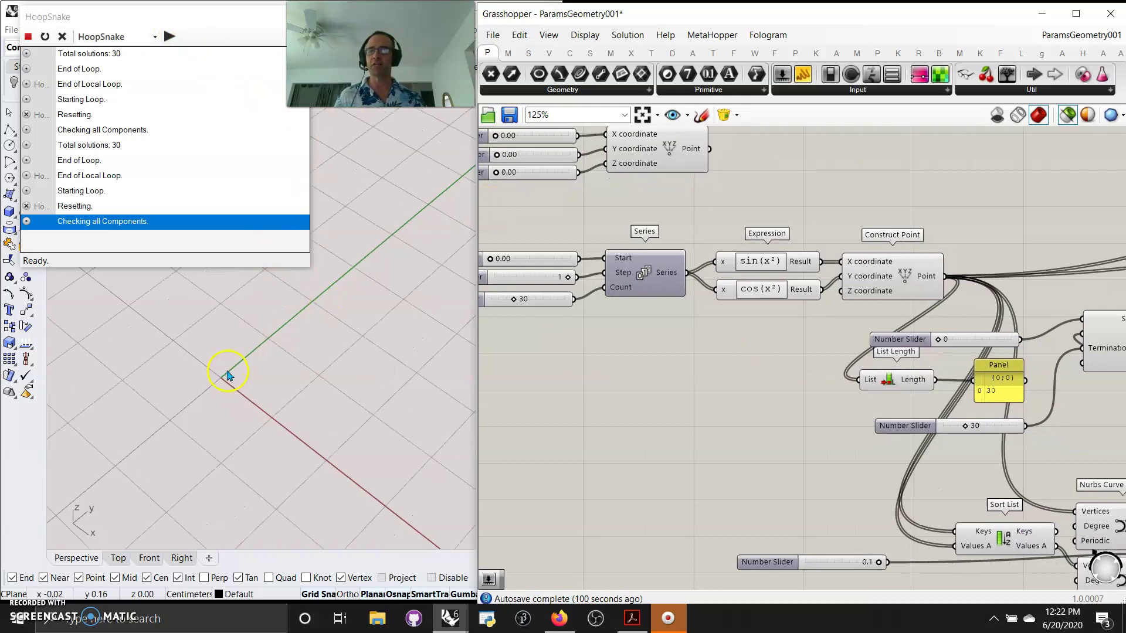
{"action": "left_click", "coordinate": [45, 37]}
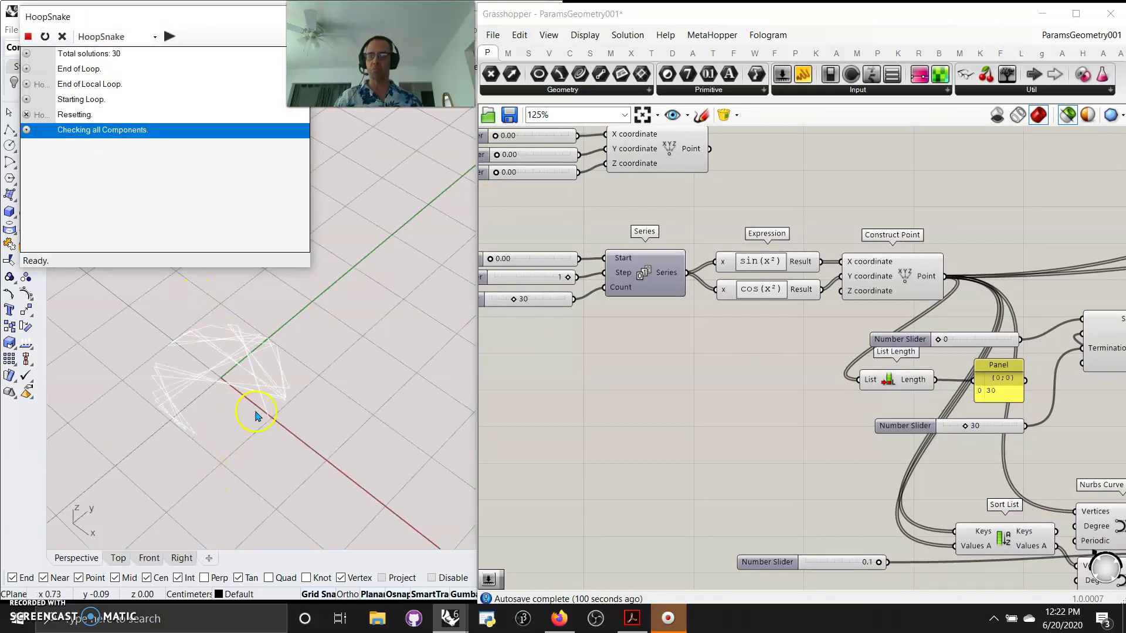
Step: Add a Line parameter below the Nurbs Curve components and select all the baked lines in Rhino
{"action": "scroll", "coordinate": [702, 461], "scroll_direction": "down", "scroll_amount": 4}
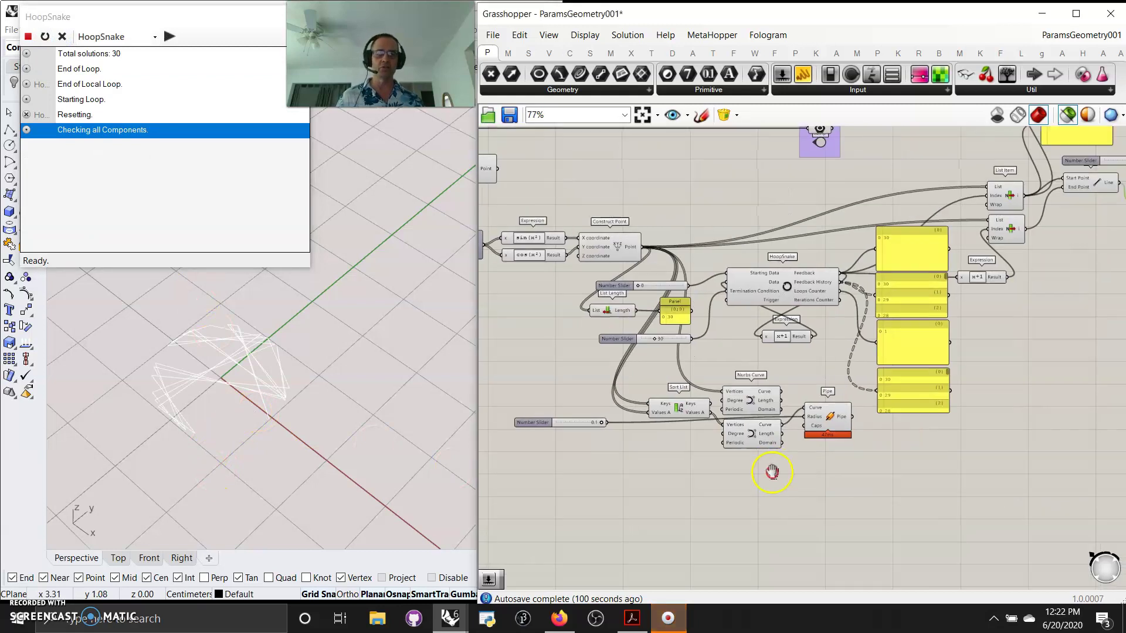
{"action": "right_click_drag", "start_coordinate": [772, 469], "coordinate": [713, 486]}
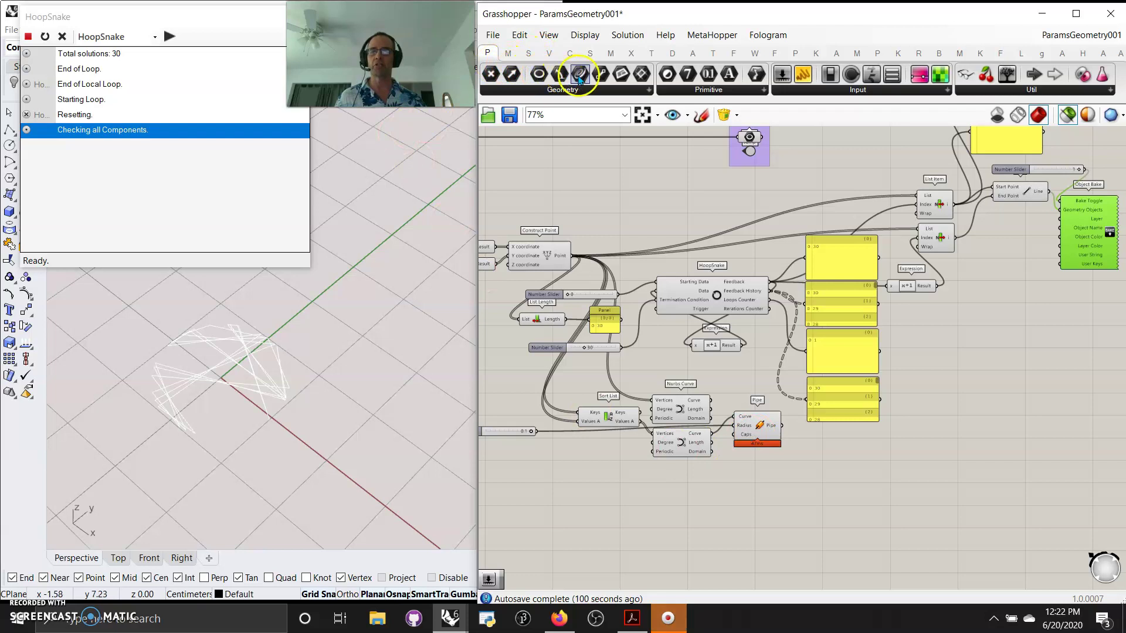
{"action": "left_click_drag", "start_coordinate": [663, 484], "coordinate": [659, 497]}
{"action": "left_click_drag", "start_coordinate": [284, 444], "coordinate": [100, 306]}
Step: Try to assign the baked lines to the Line parameter with Set Multiple Lines
{"action": "right_click", "coordinate": [661, 499]}
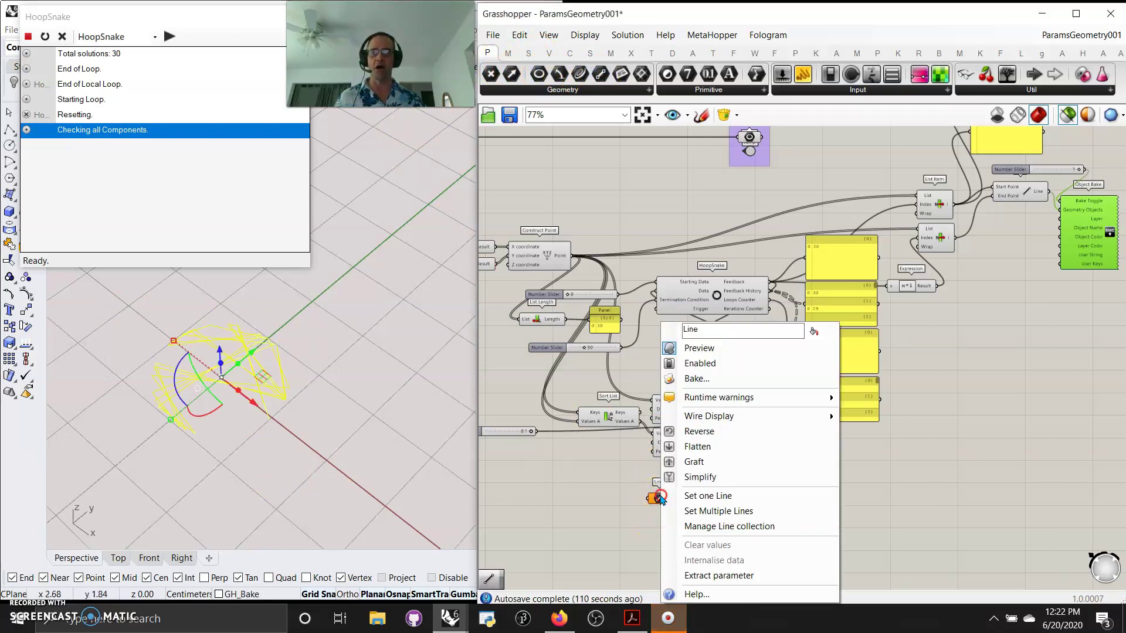
{"action": "left_click", "coordinate": [695, 510]}
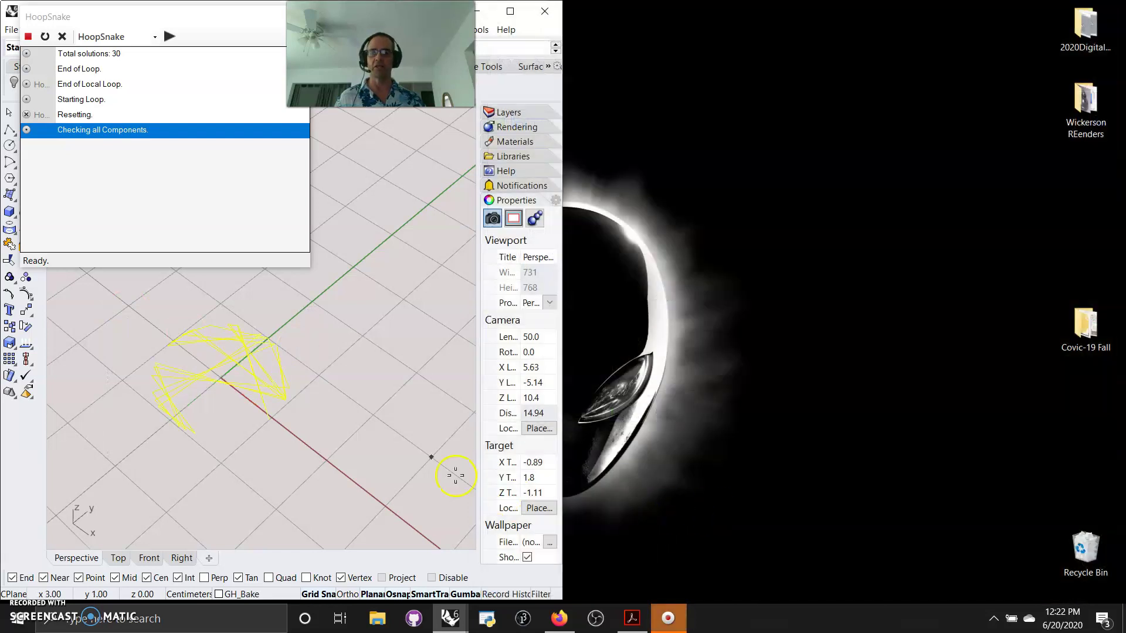
{"action": "right_click", "coordinate": [317, 468]}
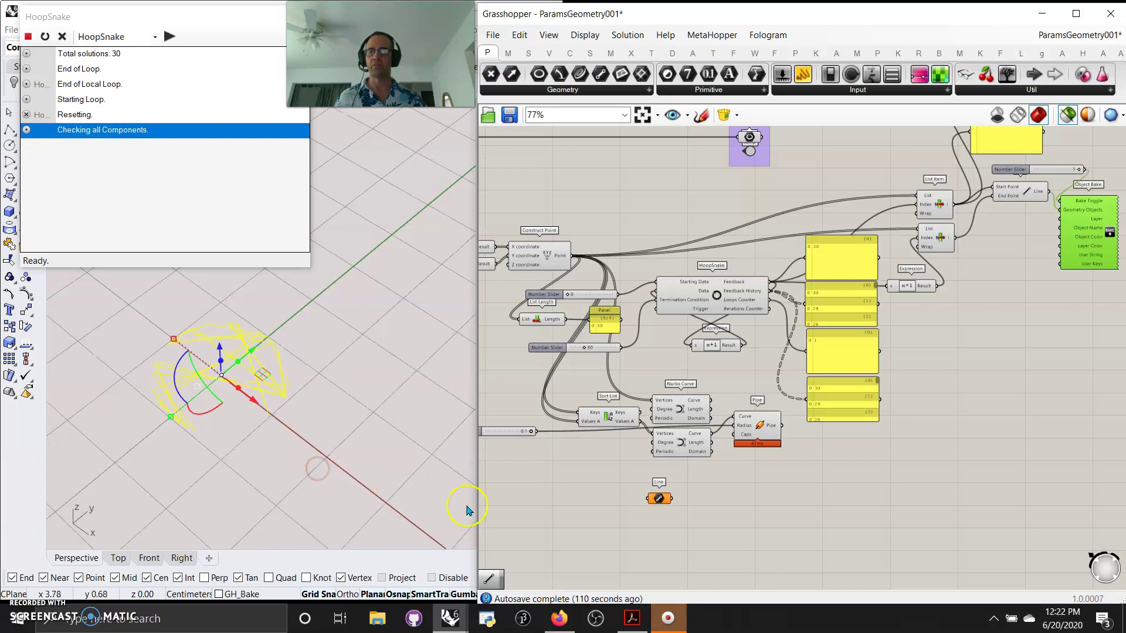
{"action": "left_click", "coordinate": [655, 500]}
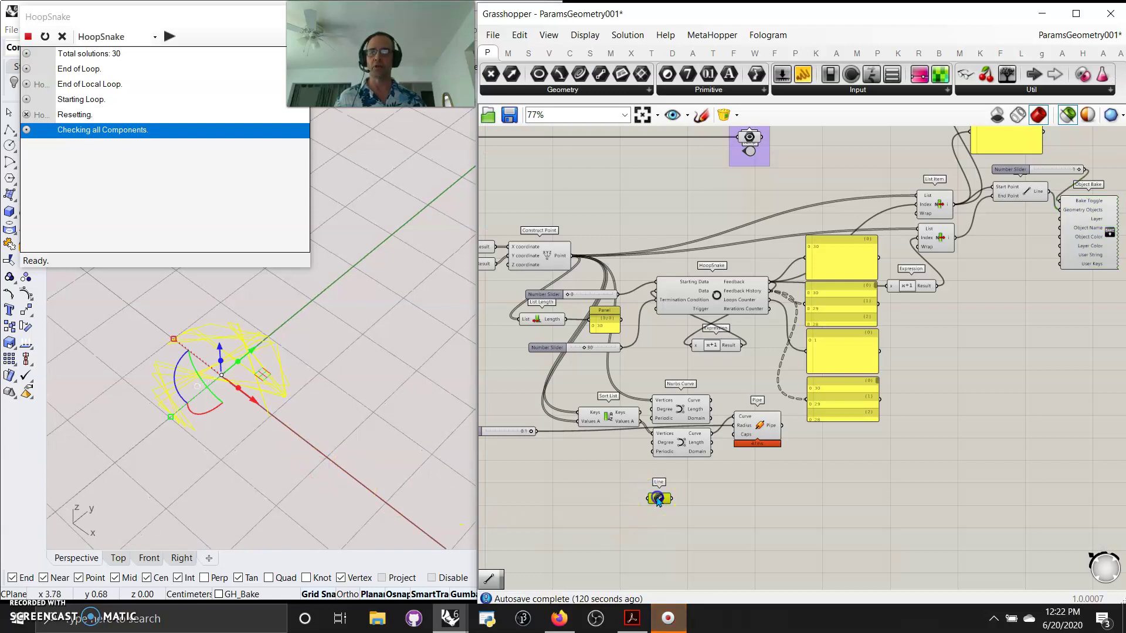
Step: Add a Geometry parameter below the Line parameter and reference the selected baked lines in it as multiple geometries
{"action": "left_click", "coordinate": [557, 90]}
{"action": "left_click_drag", "start_coordinate": [604, 287], "coordinate": [652, 541]}
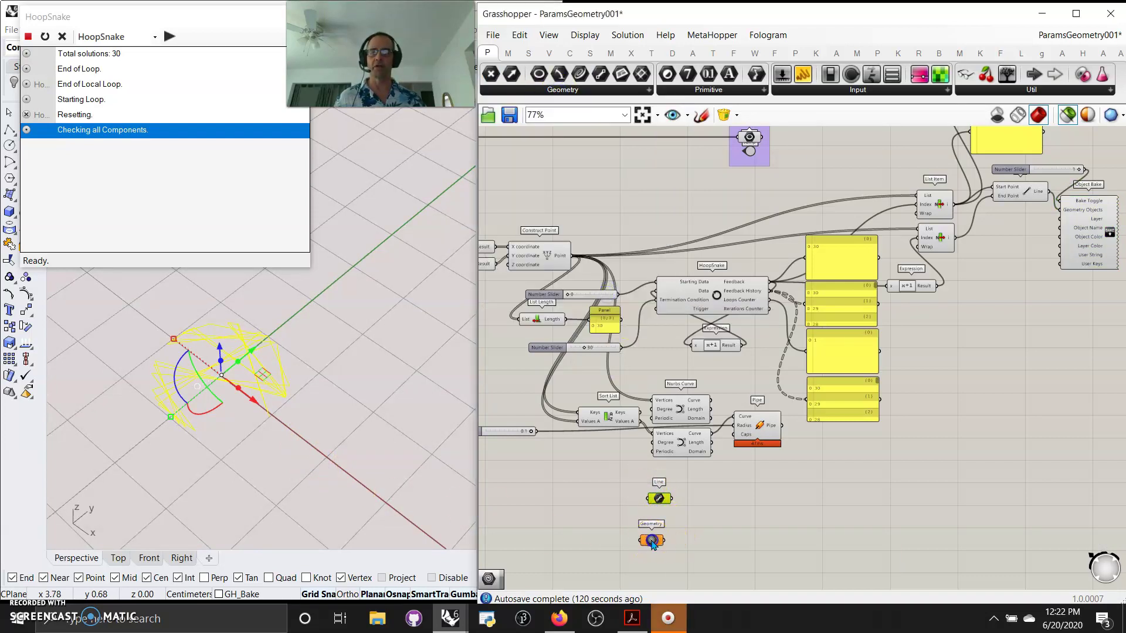
{"action": "left_click_drag", "start_coordinate": [398, 480], "coordinate": [260, 388]}
{"action": "right_click", "coordinate": [640, 542]}
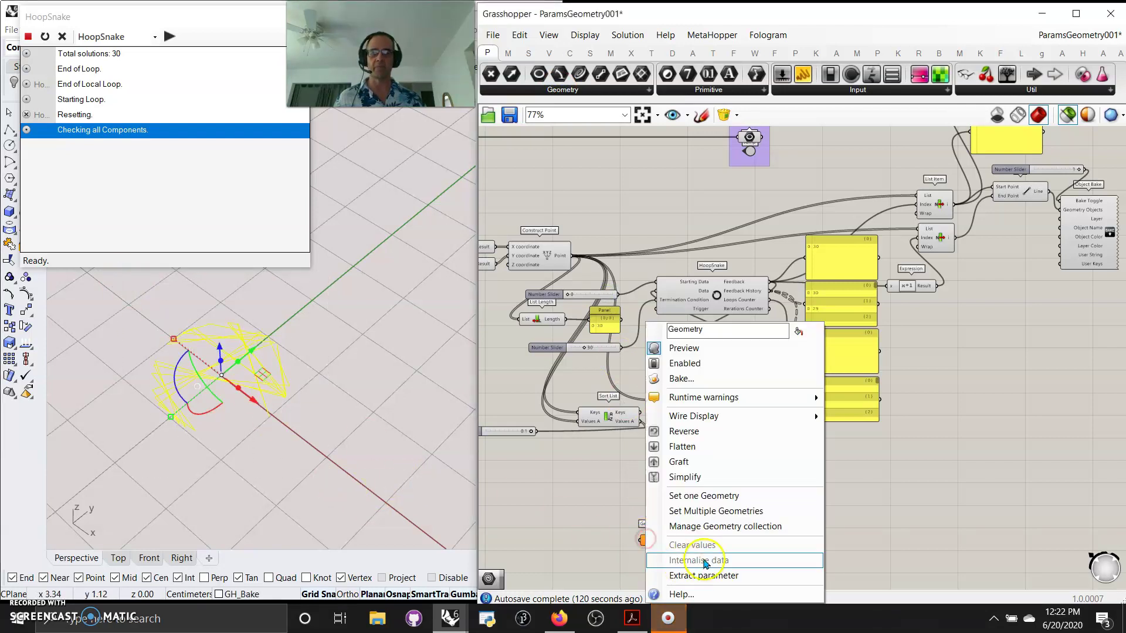
{"action": "left_click", "coordinate": [697, 512]}
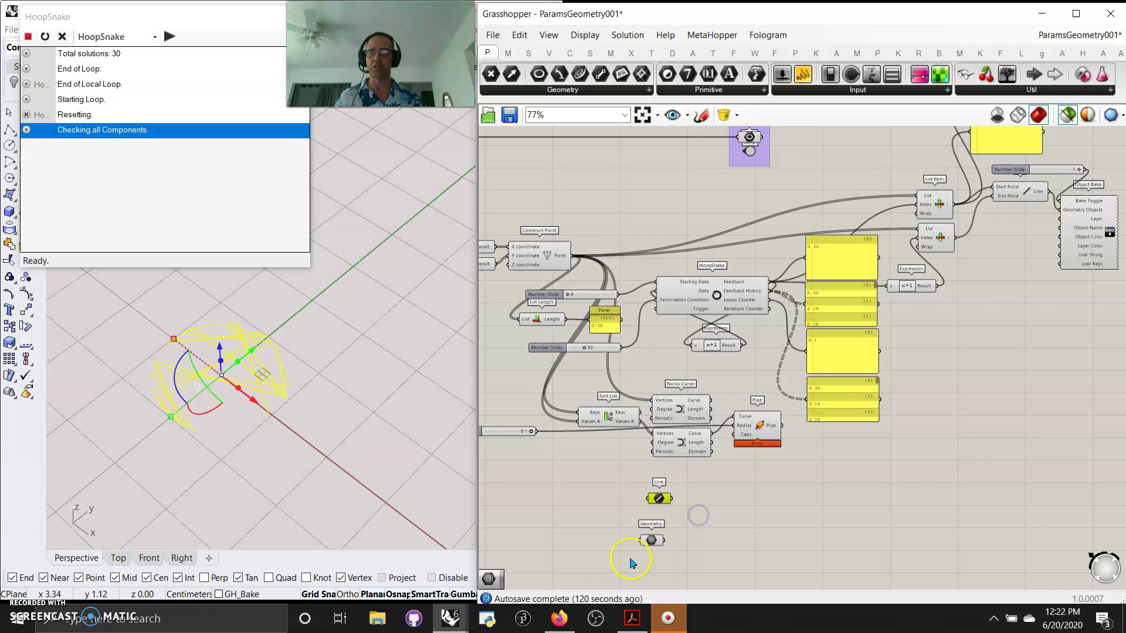
{"action": "left_click", "coordinate": [651, 540]}
{"action": "left_click", "coordinate": [657, 498]}
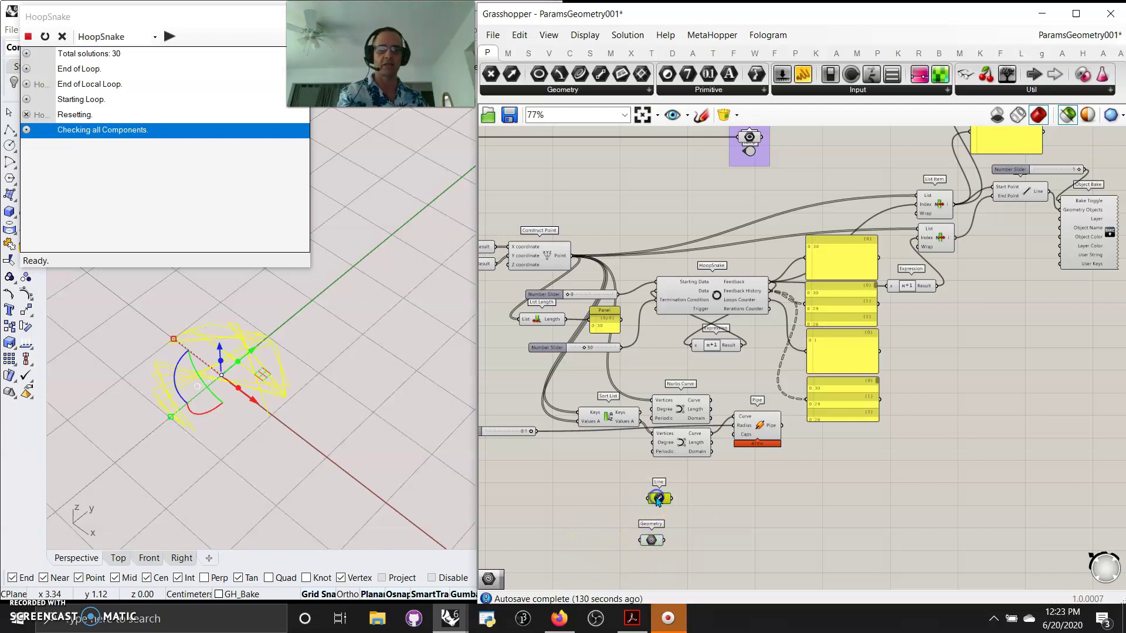
Step: Remove the Line parameter from the canvas and hide the selected baked lines in Rhino
{"action": "left_click", "coordinate": [131, 294]}
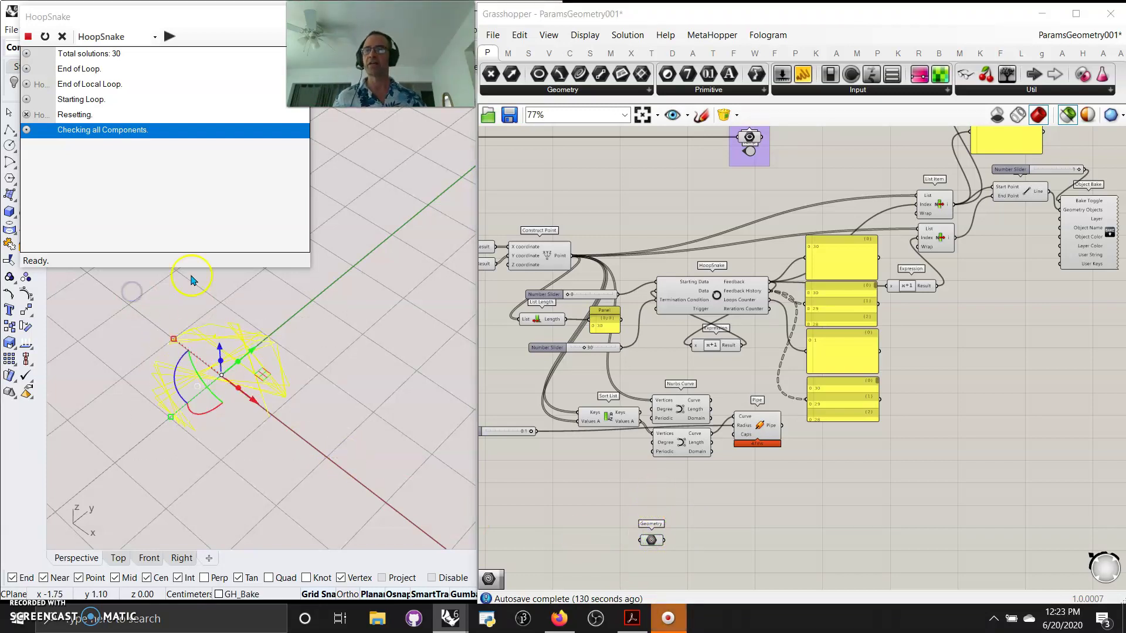
{"action": "left_click_drag", "start_coordinate": [203, 25], "coordinate": [155, 19]}
{"action": "left_click", "coordinate": [14, 83]}
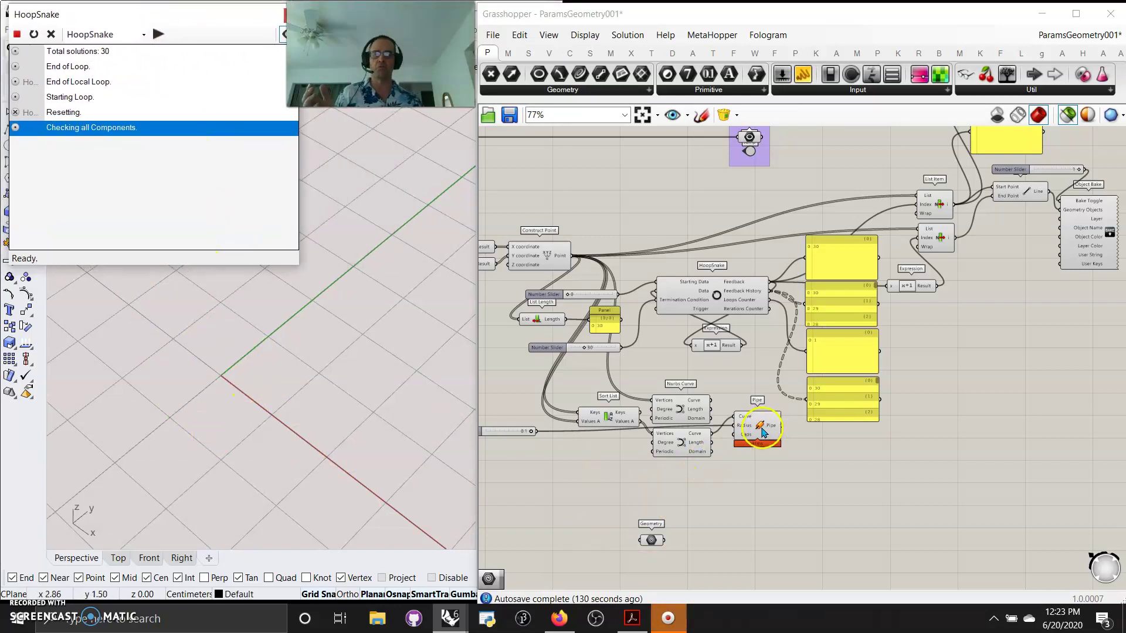
Step: Move the Pipe component clear of the Nurbs Curve components and connect the Geometry parameter to its Curve input
{"action": "left_click_drag", "start_coordinate": [759, 427], "coordinate": [769, 483]}
{"action": "left_click_drag", "start_coordinate": [664, 540], "coordinate": [743, 472]}
{"action": "right_click_drag", "start_coordinate": [314, 469], "coordinate": [338, 474]}
Step: Set the expression on the Index input of the first List Item component, which feeds the line's start point, to x+2
{"action": "right_click_drag", "start_coordinate": [905, 440], "coordinate": [733, 493]}
{"action": "scroll", "coordinate": [824, 346], "scroll_direction": "up", "scroll_amount": 3}
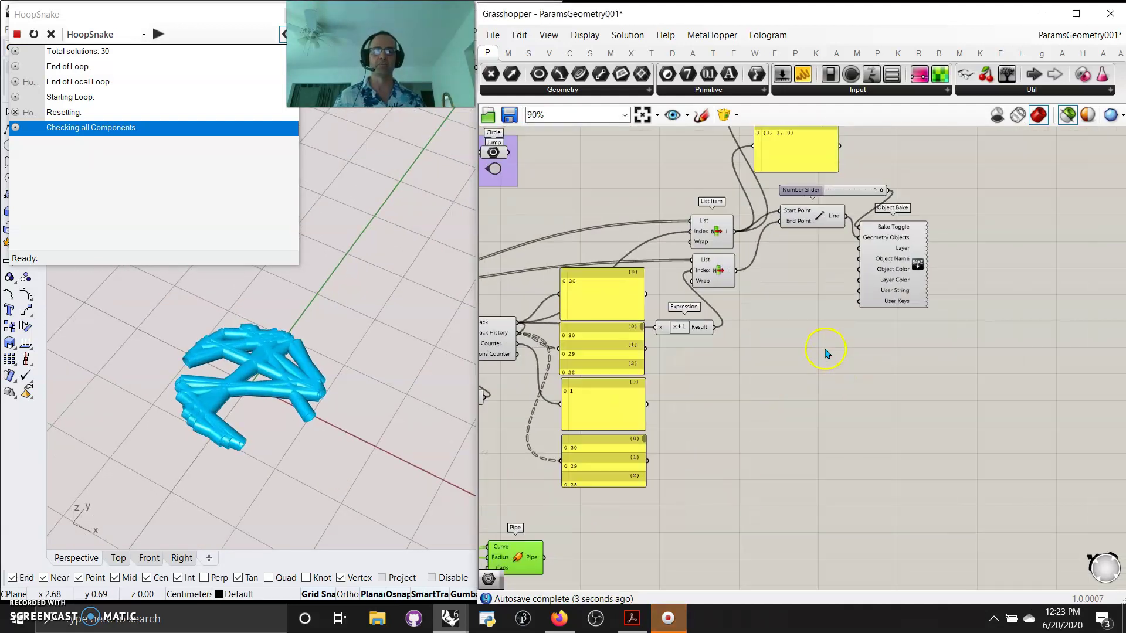
{"action": "left_click", "coordinate": [917, 251]}
{"action": "right_click_drag", "start_coordinate": [748, 397], "coordinate": [932, 359]}
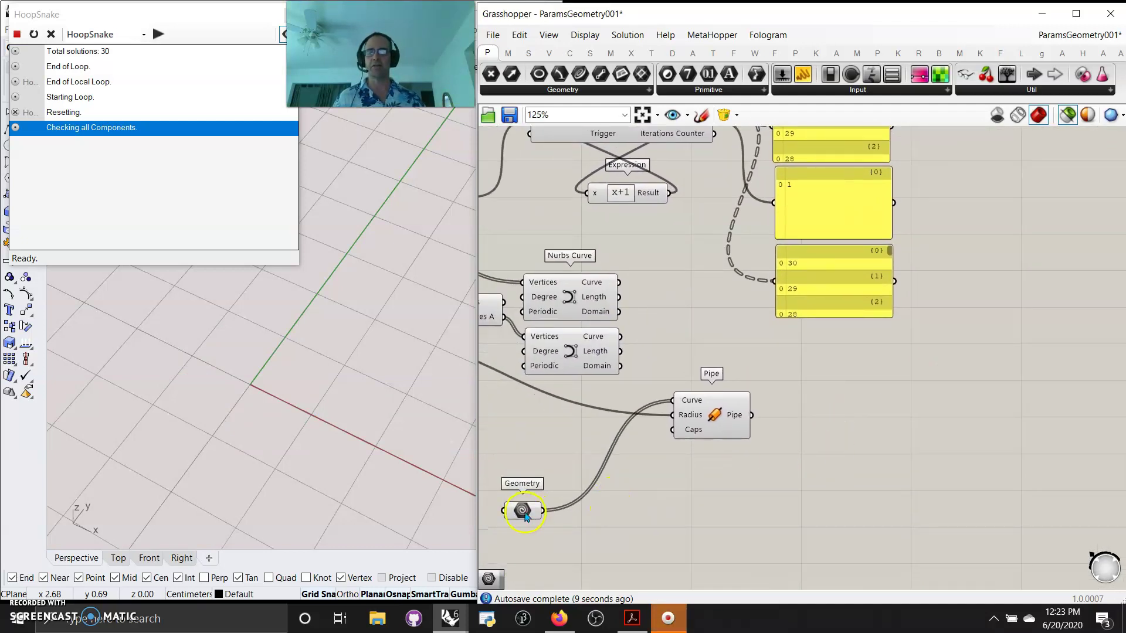
{"action": "right_click_drag", "start_coordinate": [708, 428], "coordinate": [757, 581]}
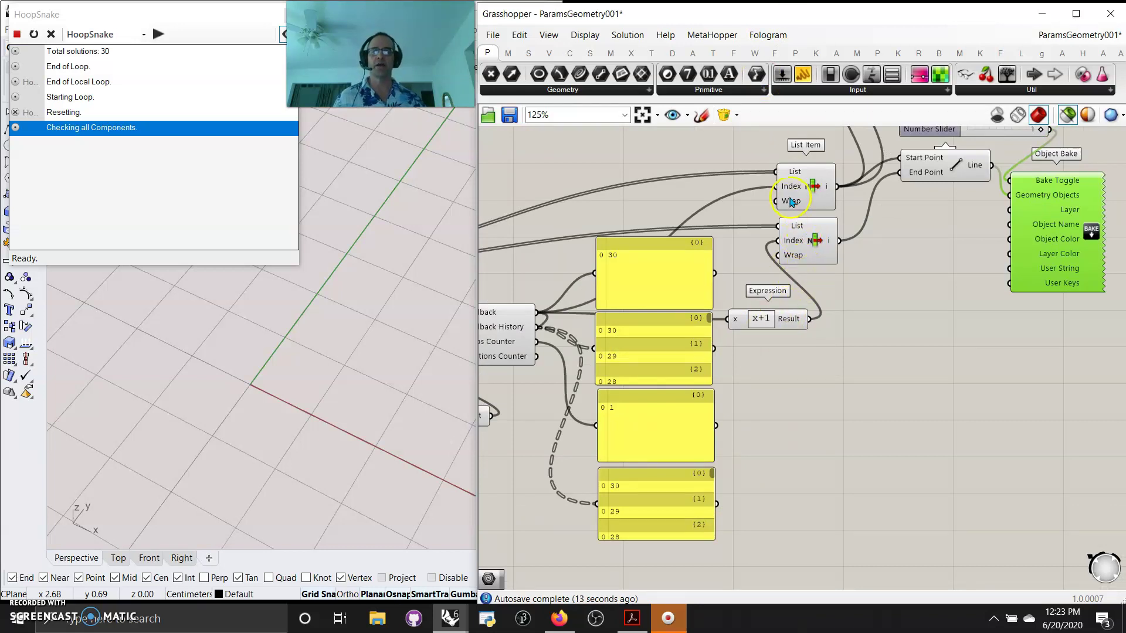
{"action": "right_click_drag", "start_coordinate": [710, 221], "coordinate": [771, 168]}
{"action": "right_click_drag", "start_coordinate": [703, 220], "coordinate": [748, 274]}
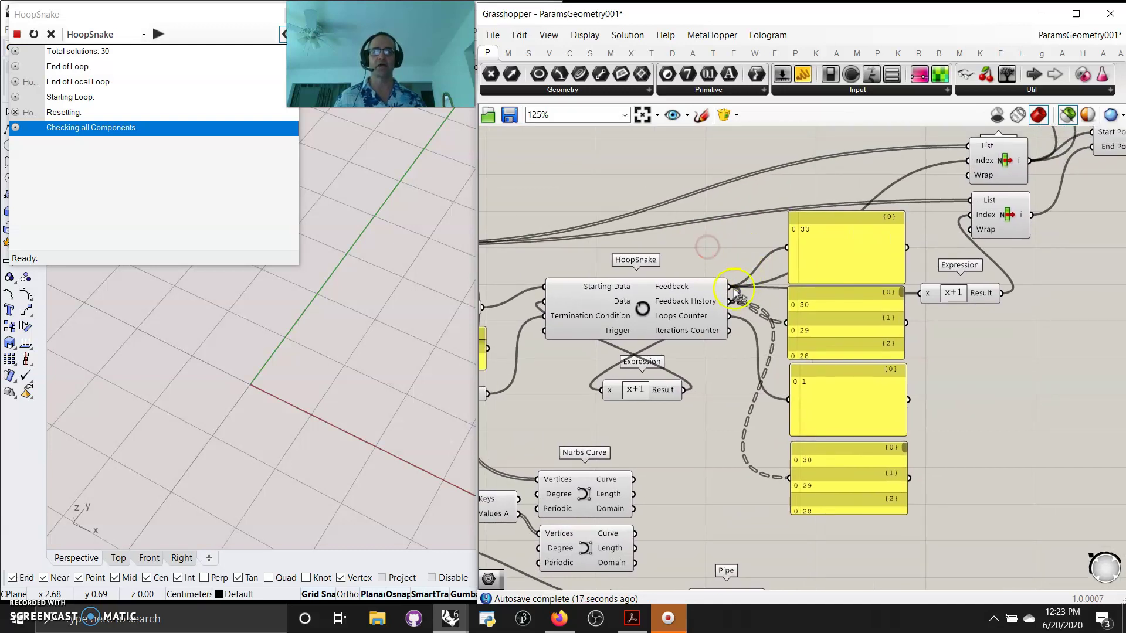
{"action": "right_click", "coordinate": [975, 161]}
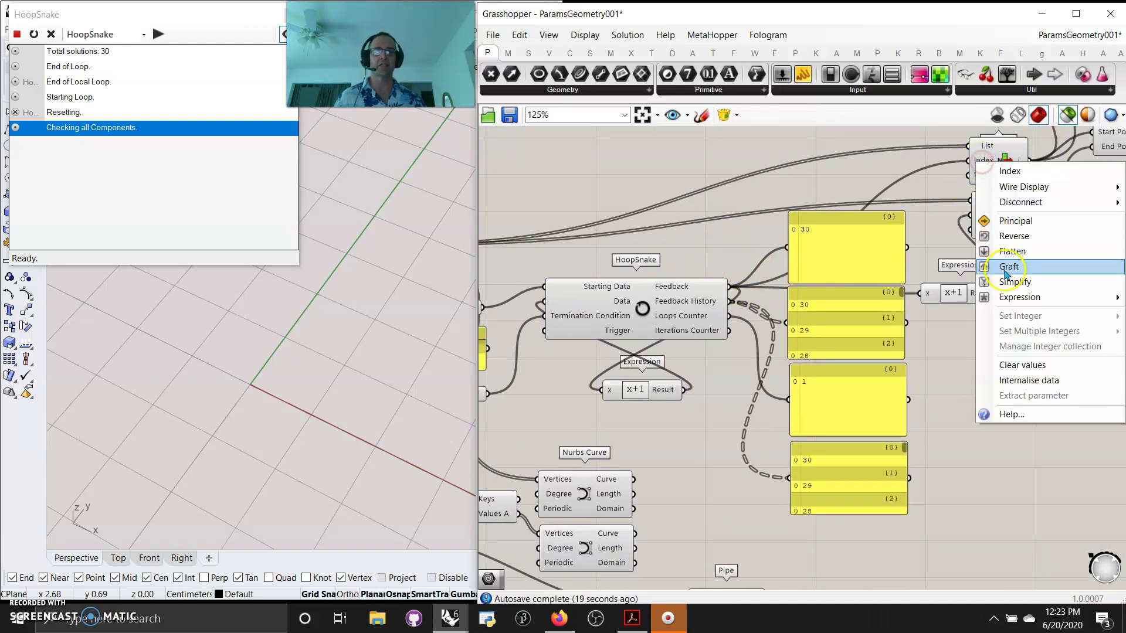
{"action": "right_click_drag", "start_coordinate": [995, 482], "coordinate": [671, 467]}
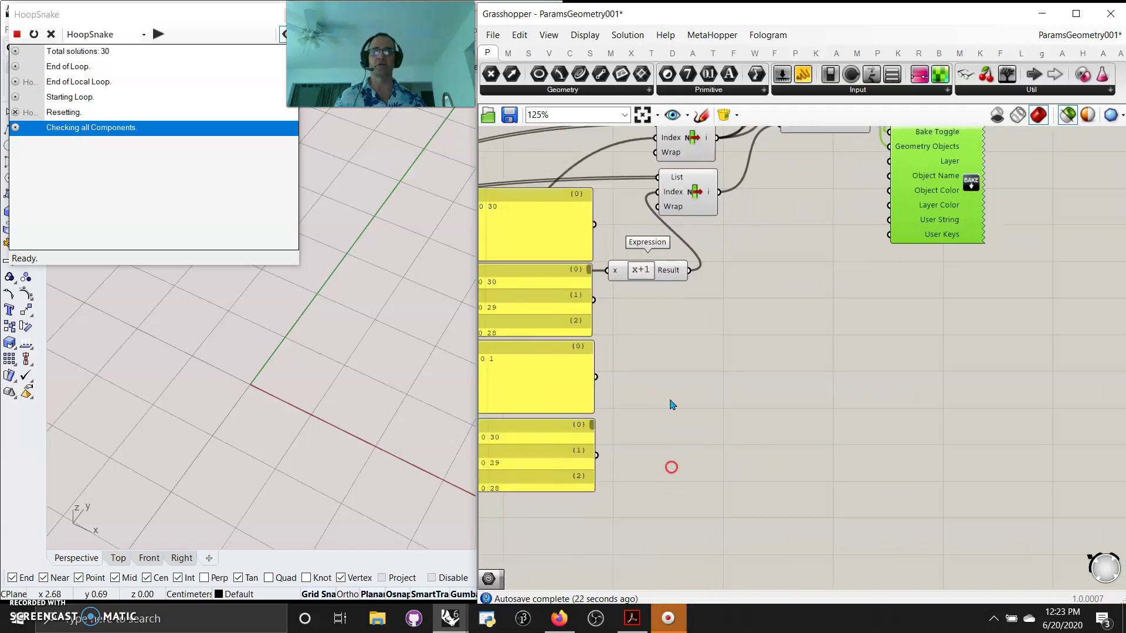
{"action": "right_click", "coordinate": [668, 141]}
{"action": "mouse_move", "coordinate": [711, 272]}
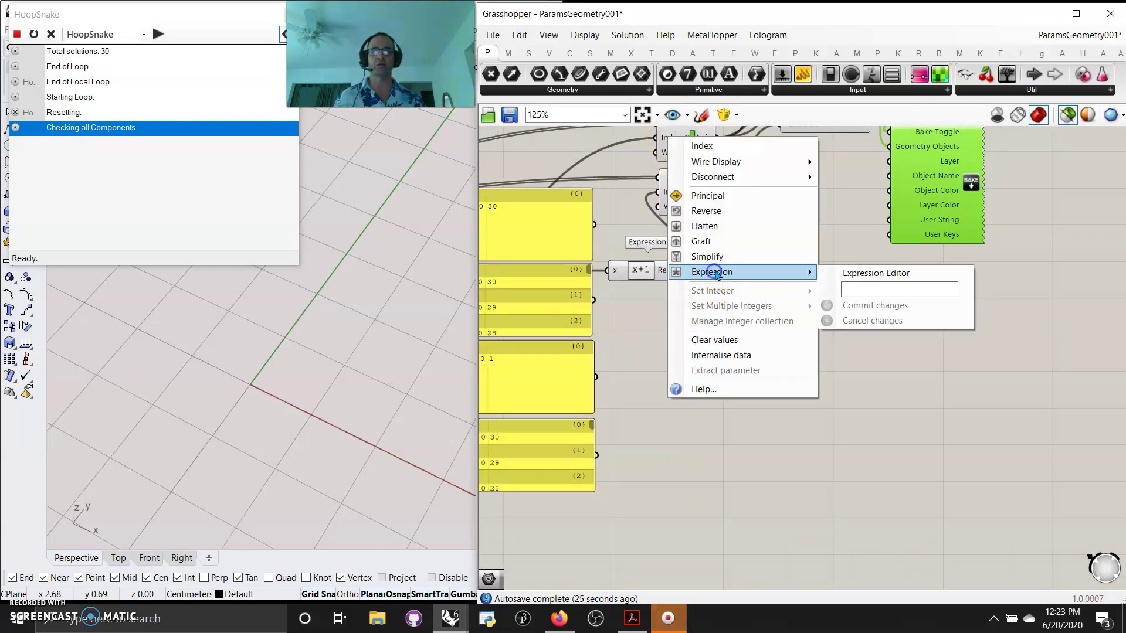
{"action": "left_click", "coordinate": [854, 287]}
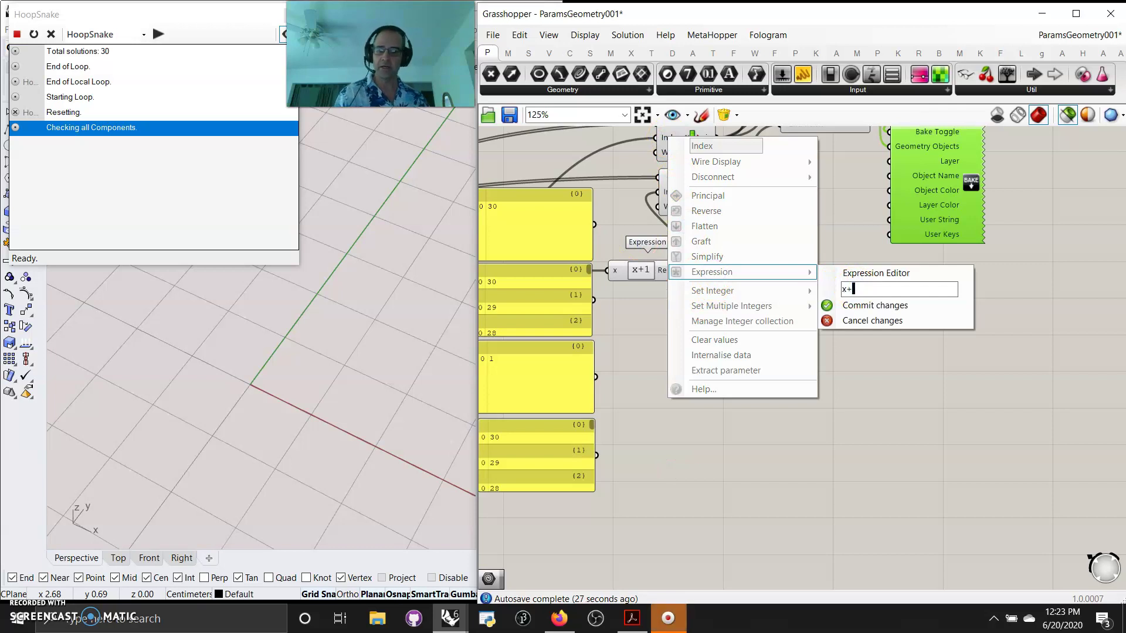
{"action": "type", "text": "x+"}
{"action": "left_click", "coordinate": [853, 305]}
{"action": "right_click_drag", "start_coordinate": [763, 277], "coordinate": [779, 366]}
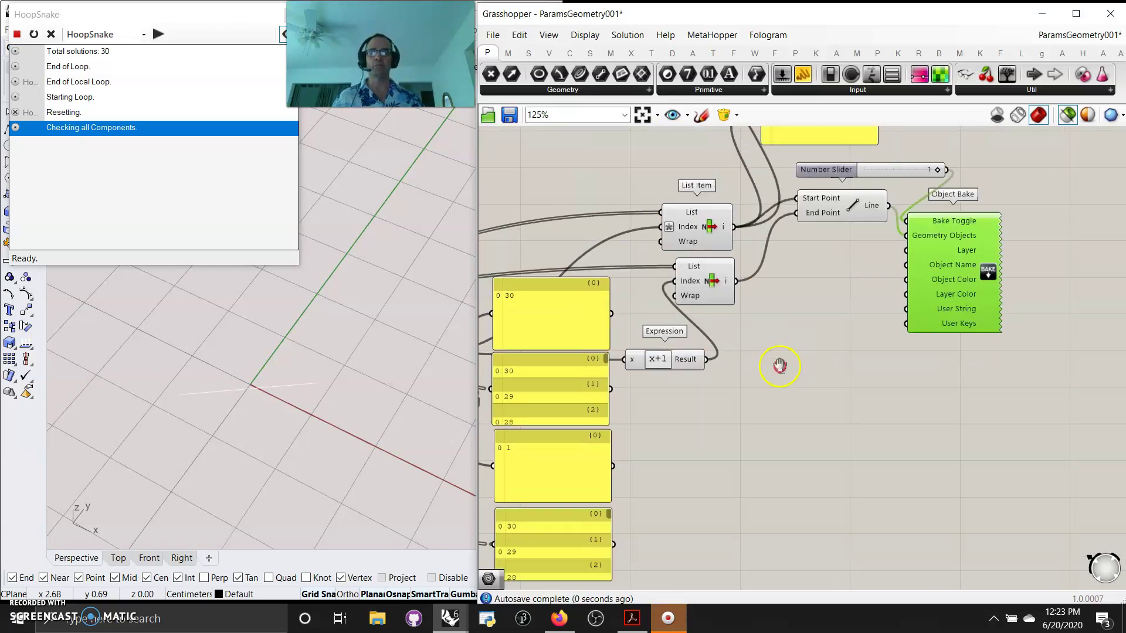
Step: Check the two List Item components, then reset and rerun the HoopSnake loop to bake a new series of lines
{"action": "left_click", "coordinate": [707, 252]}
{"action": "left_click", "coordinate": [710, 300]}
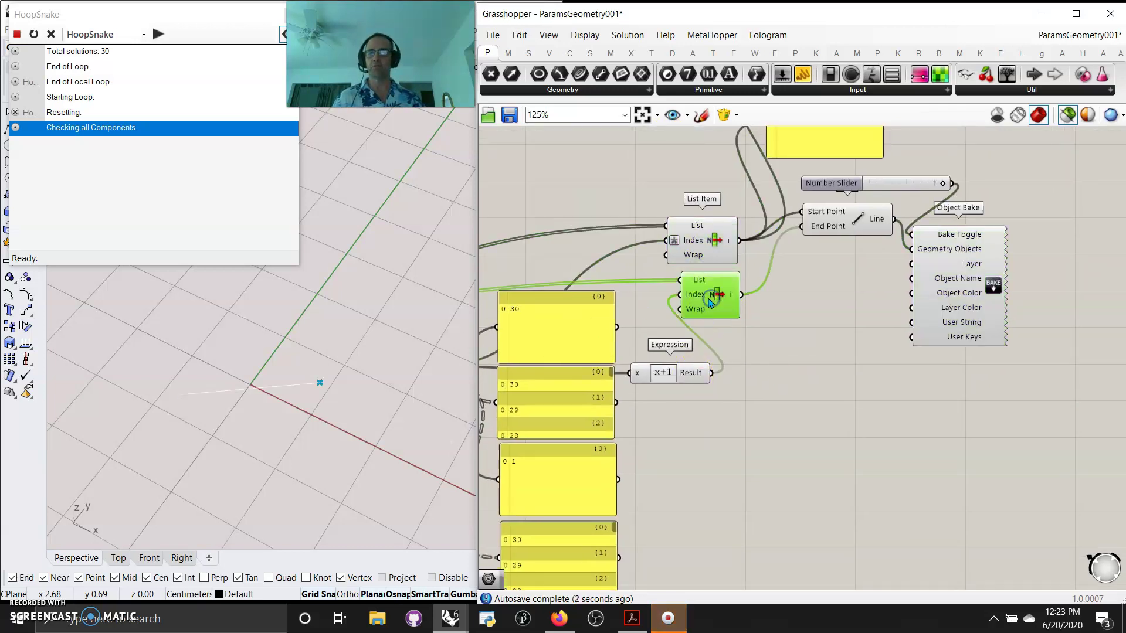
{"action": "right_click_drag", "start_coordinate": [795, 371], "coordinate": [856, 365]}
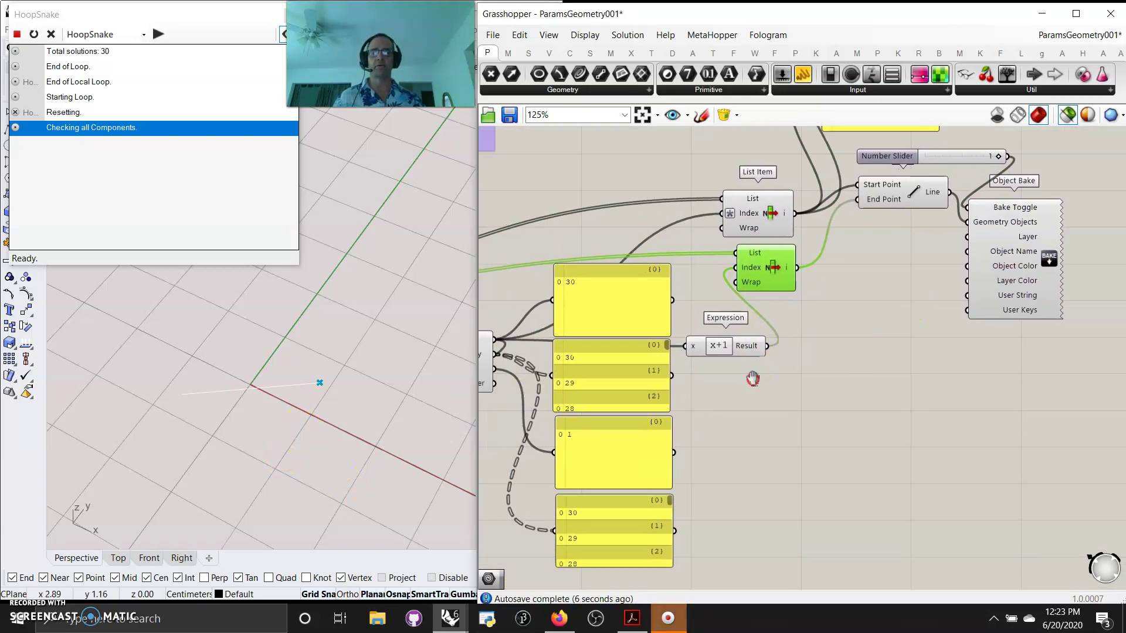
{"action": "right_click_drag", "start_coordinate": [747, 379], "coordinate": [989, 318]}
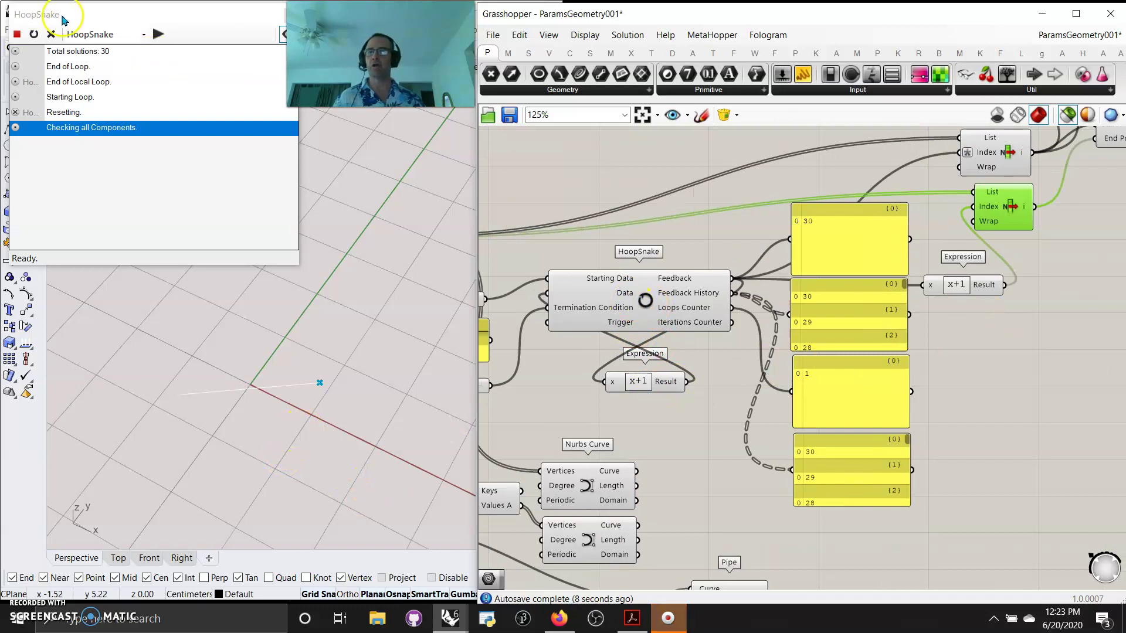
{"action": "left_click", "coordinate": [52, 34]}
{"action": "left_click", "coordinate": [34, 34]}
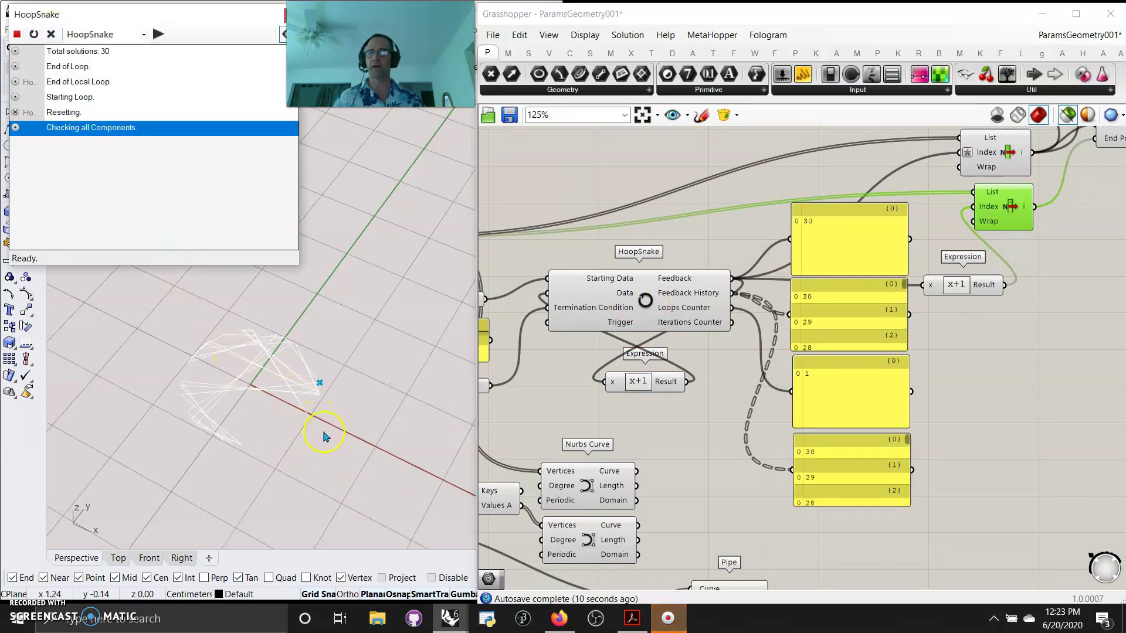
Step: Duplicate the Geometry parameter and place the two copies one above the other beside the Pipe component
{"action": "mouse_move", "coordinate": [321, 465]}
{"action": "right_mouse_down"}
{"action": "mouse_move", "coordinate": [352, 440]}
{"action": "mouse_move", "coordinate": [356, 462]}
{"action": "right_mouse_up"}
{"action": "mouse_move", "coordinate": [519, 495]}
{"action": "right_mouse_down"}
{"action": "mouse_move", "coordinate": [603, 402]}
{"action": "mouse_move", "coordinate": [795, 334]}
{"action": "right_mouse_up"}
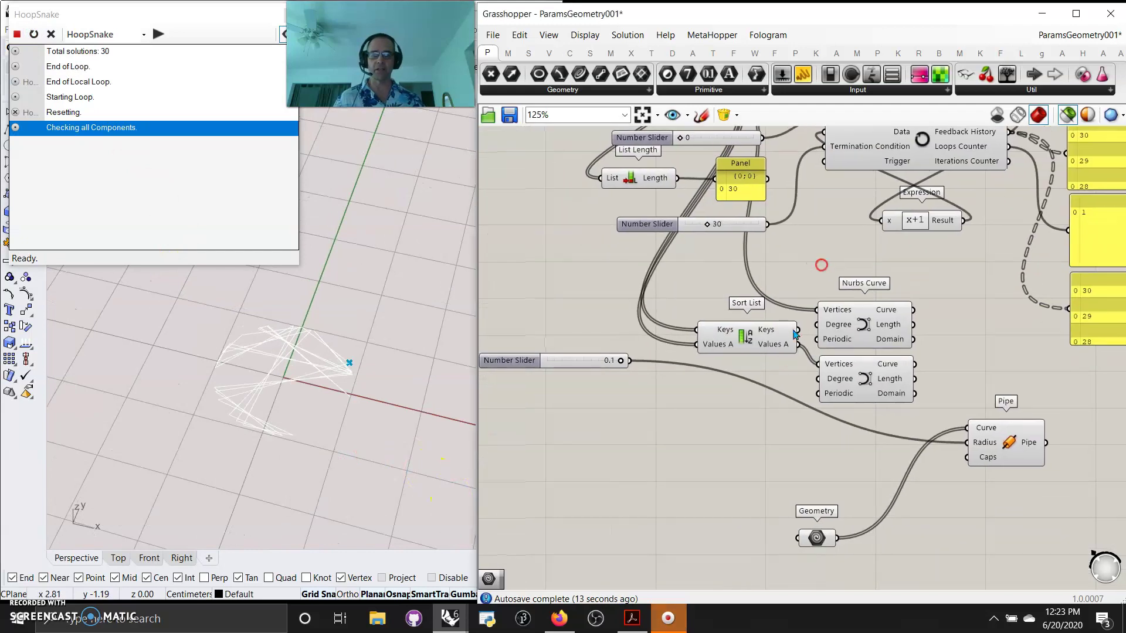
{"action": "left_click", "coordinate": [817, 537]}
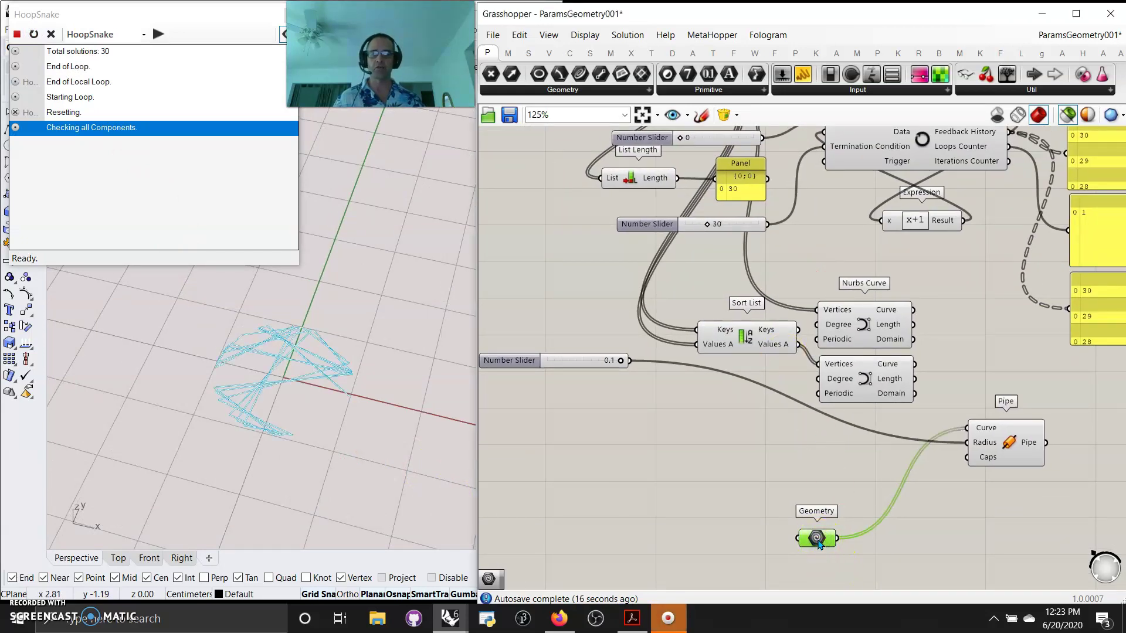
{"action": "right_click", "coordinate": [816, 538]}
{"action": "left_click", "coordinate": [810, 554]}
{"action": "mouse_move", "coordinate": [812, 546]}
{"action": "left_mouse_down"}
{"action": "mouse_move", "coordinate": [789, 495]}
{"action": "mouse_move", "coordinate": [801, 541]}
{"action": "left_mouse_up"}
Step: Reference the newly baked lines as multiple geometries in the lower Geometry parameter and connect it to the Pipe's Curve input
{"action": "right_click", "coordinate": [801, 534]}
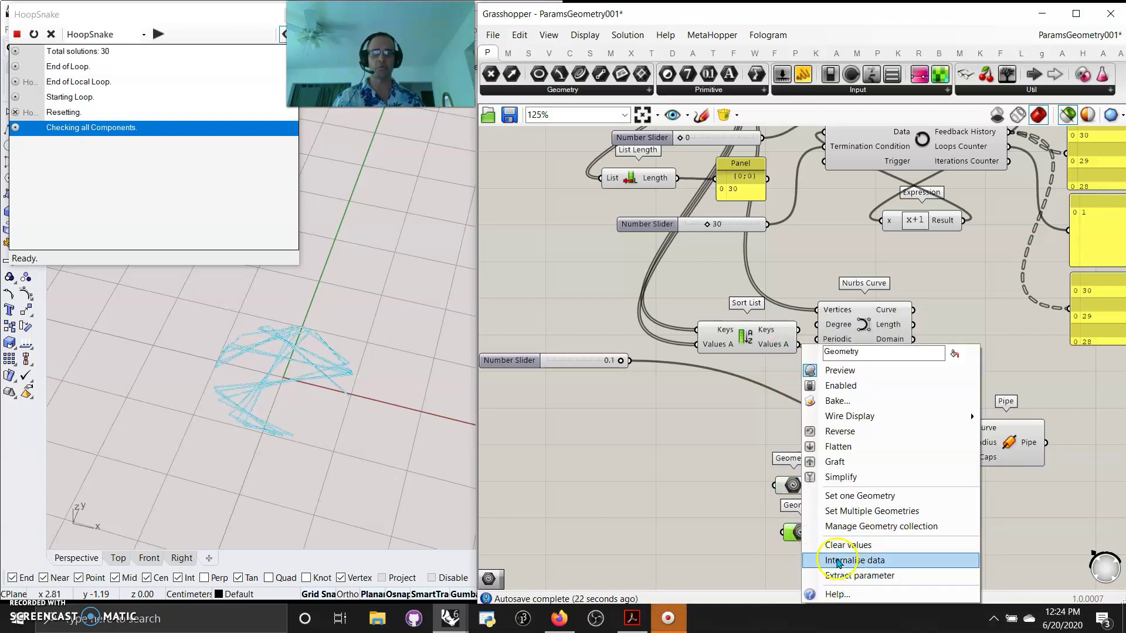
{"action": "left_click", "coordinate": [847, 510]}
{"action": "left_click", "coordinate": [370, 438]}
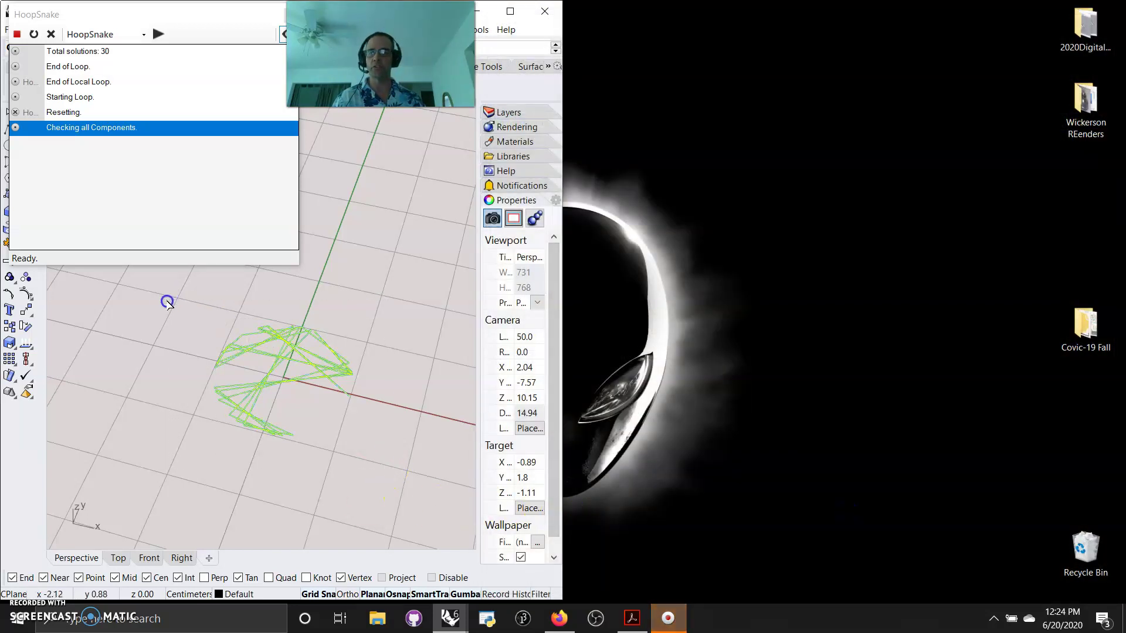
{"action": "key", "text": "Return"}
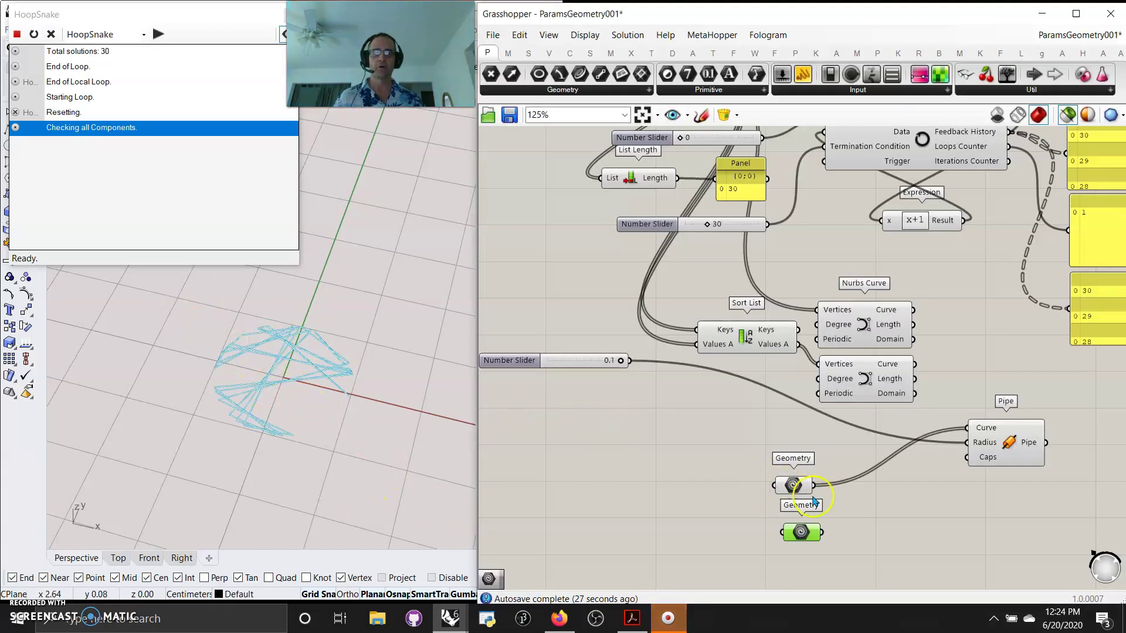
{"action": "left_click_drag", "start_coordinate": [822, 533], "coordinate": [1003, 448]}
{"action": "right_click_drag", "start_coordinate": [343, 469], "coordinate": [327, 453]}
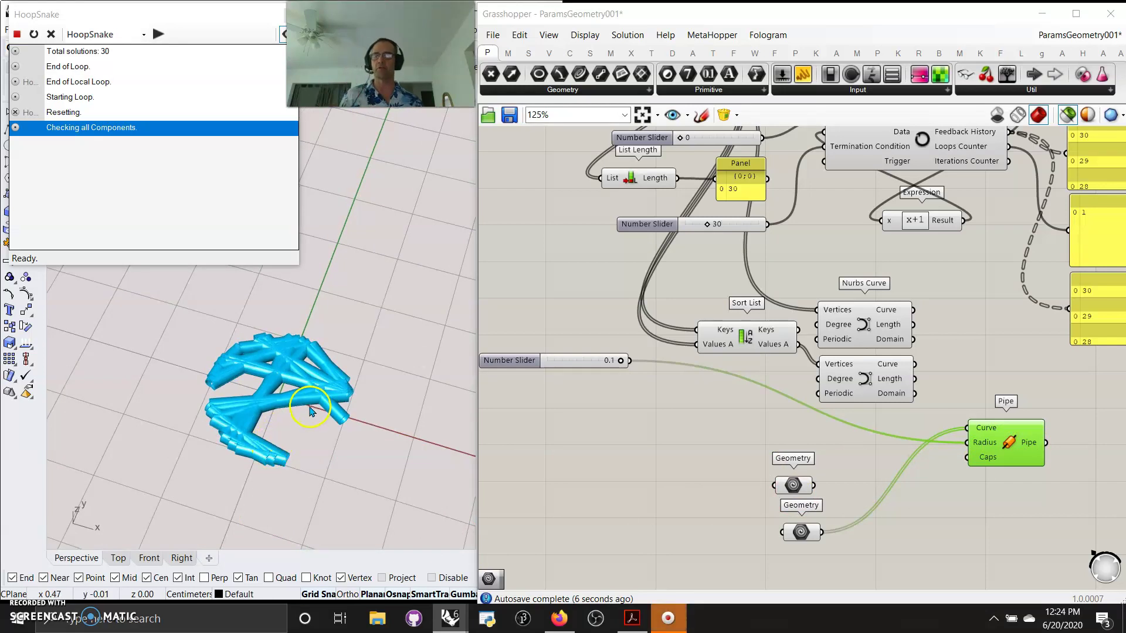
Step: Bake the Pipe output to the GH_Bake layer with grouping enabled
{"action": "right_click", "coordinate": [1015, 440]}
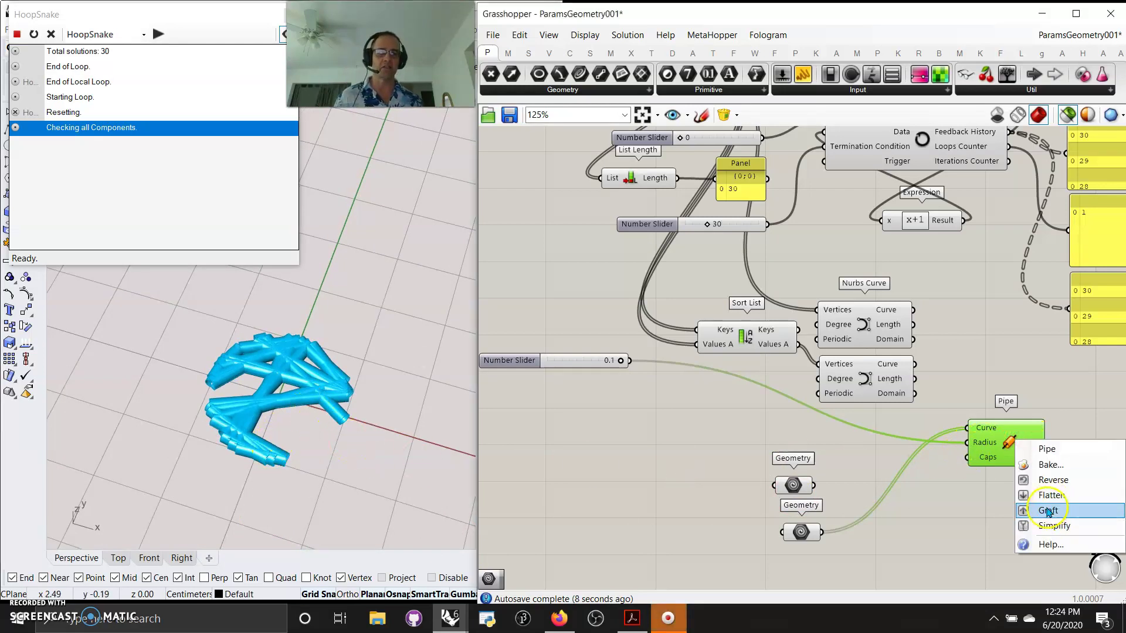
{"action": "left_click", "coordinate": [1045, 464]}
{"action": "left_click", "coordinate": [995, 396]}
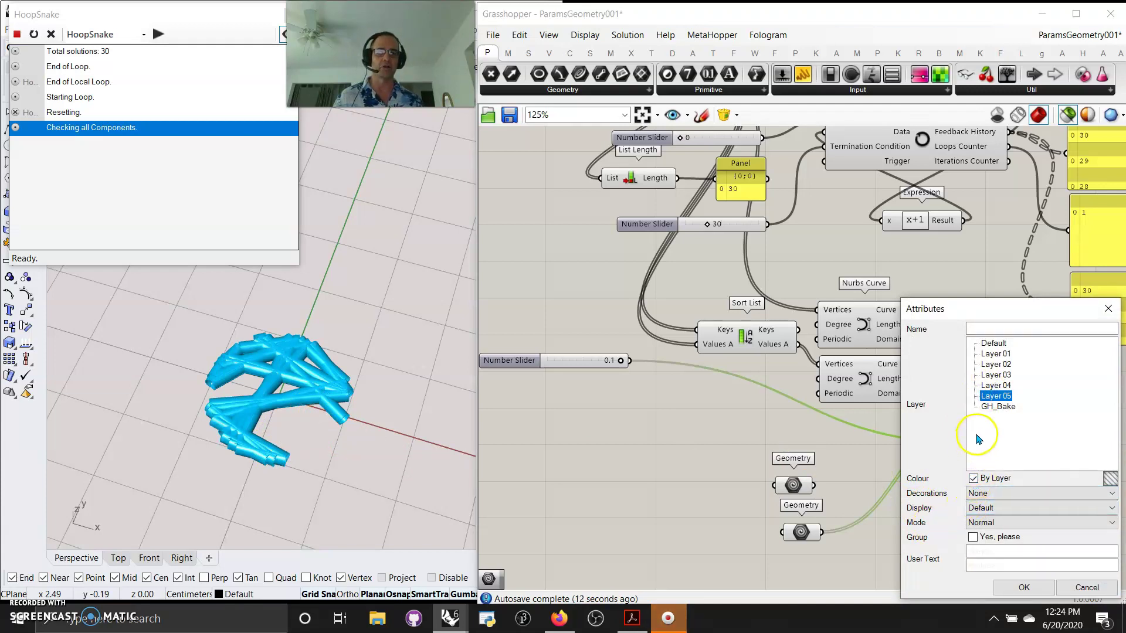
{"action": "left_click", "coordinate": [996, 407]}
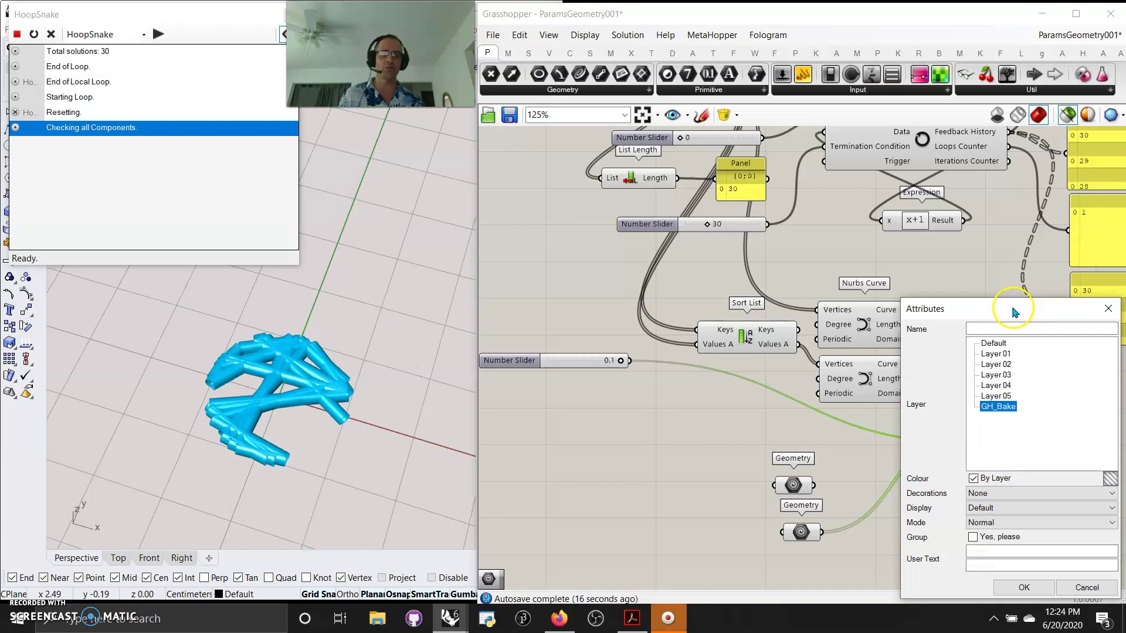
{"action": "left_click", "coordinate": [973, 537]}
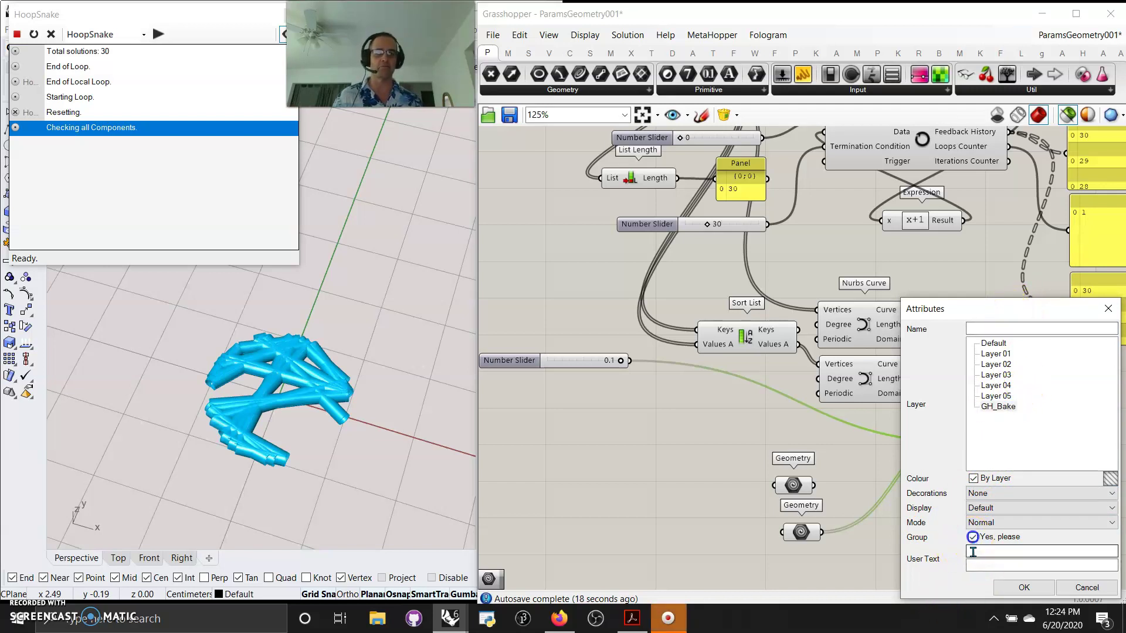
{"action": "left_click", "coordinate": [1024, 587]}
Step: Select the baked pipe geometry in Rhino and move it along the negative X direction, clear of the preview
{"action": "left_click", "coordinate": [384, 498]}
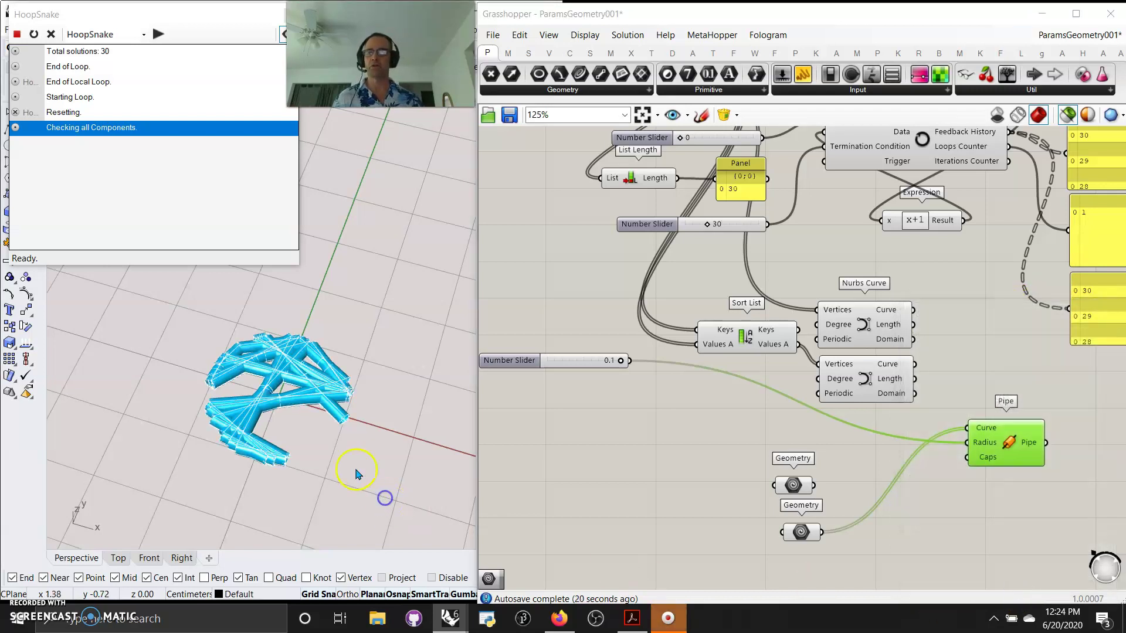
{"action": "left_click", "coordinate": [293, 418]}
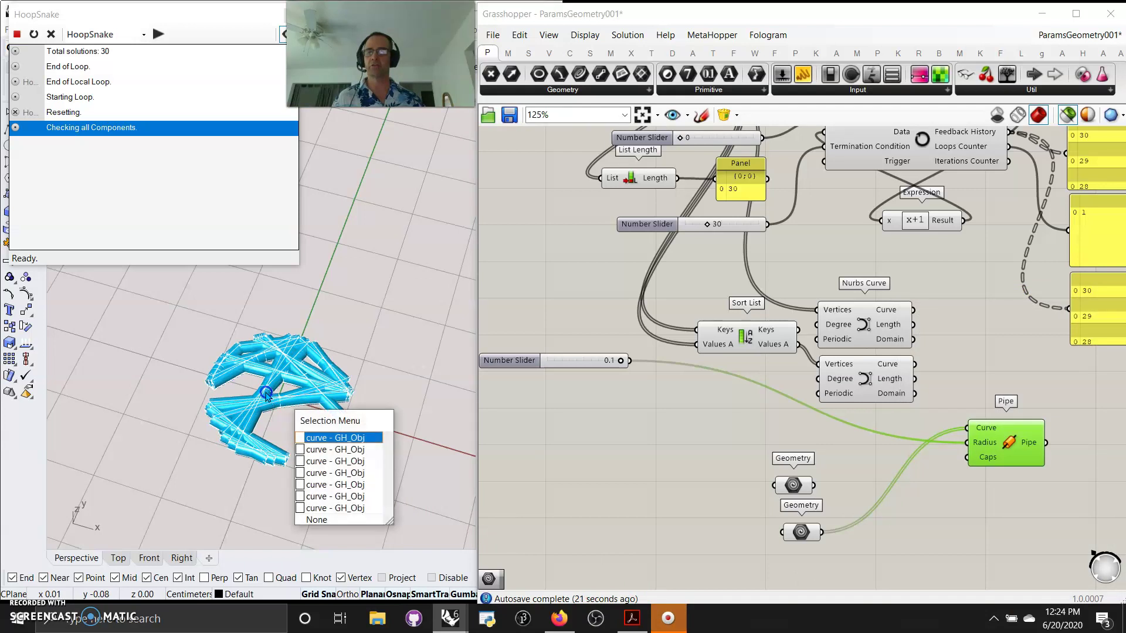
{"action": "left_click", "coordinate": [443, 530]}
{"action": "left_click_drag", "start_coordinate": [140, 326], "coordinate": [139, 320]}
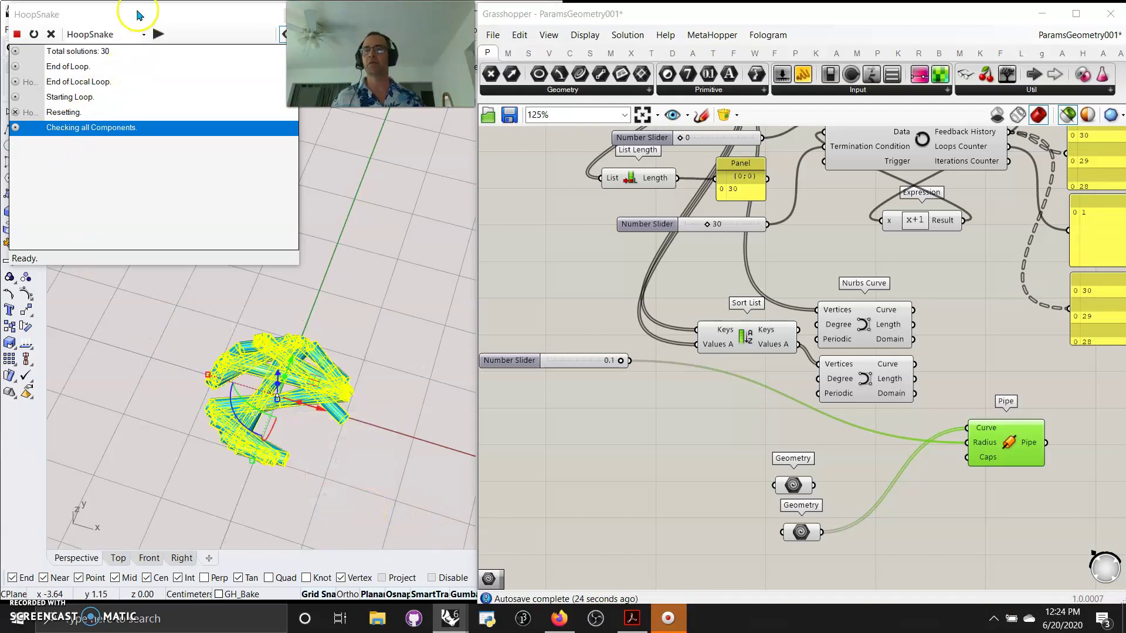
{"action": "left_click_drag", "start_coordinate": [138, 10], "coordinate": [196, 6]}
{"action": "left_click", "coordinate": [10, 275]}
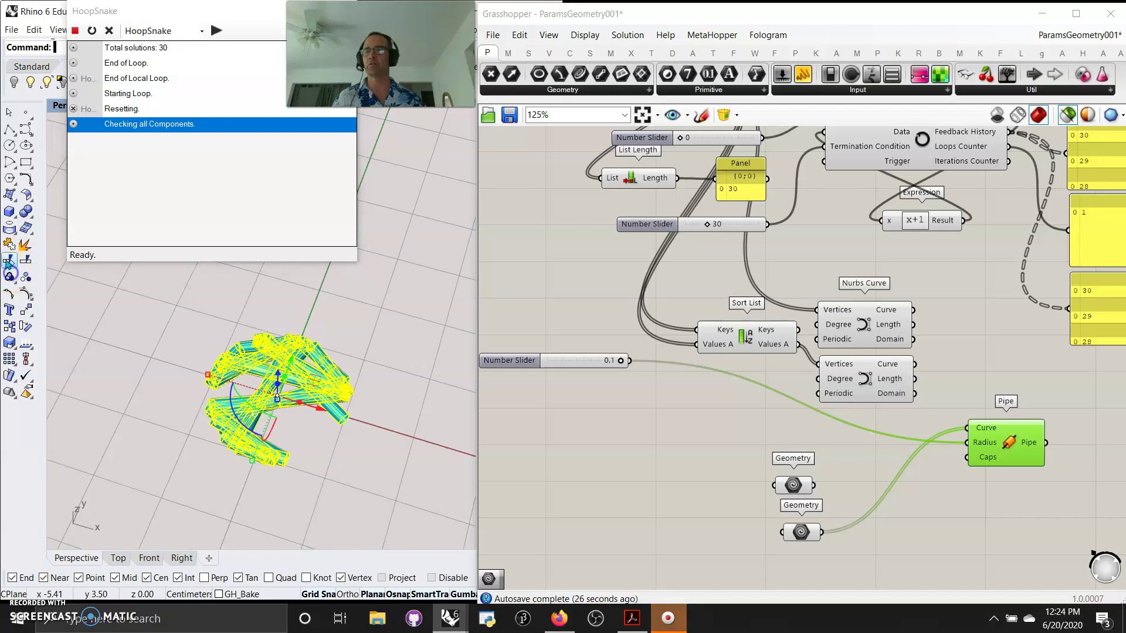
{"action": "left_click_drag", "start_coordinate": [318, 409], "coordinate": [153, 373]}
{"action": "left_click", "coordinate": [154, 374]}
Step: Connect the upper Geometry parameter to the Pipe's Curve input in place of the lower one
{"action": "right_click_drag", "start_coordinate": [649, 444], "coordinate": [602, 440]}
{"action": "left_click_drag", "start_coordinate": [721, 486], "coordinate": [876, 430]}
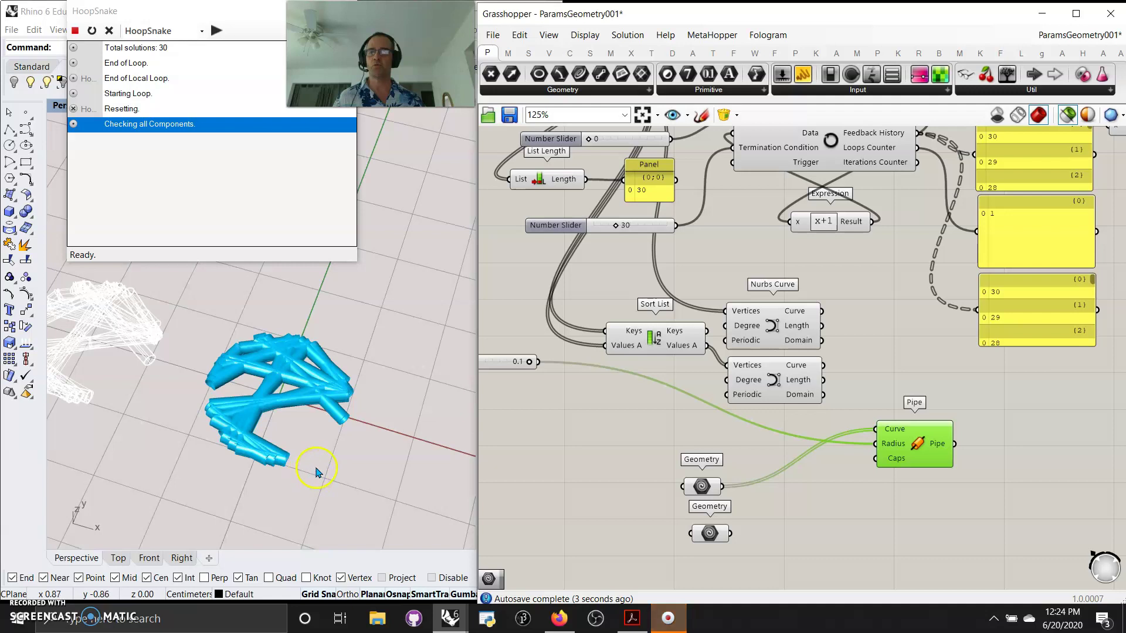
{"action": "right_click_drag", "start_coordinate": [80, 412], "coordinate": [129, 409]}
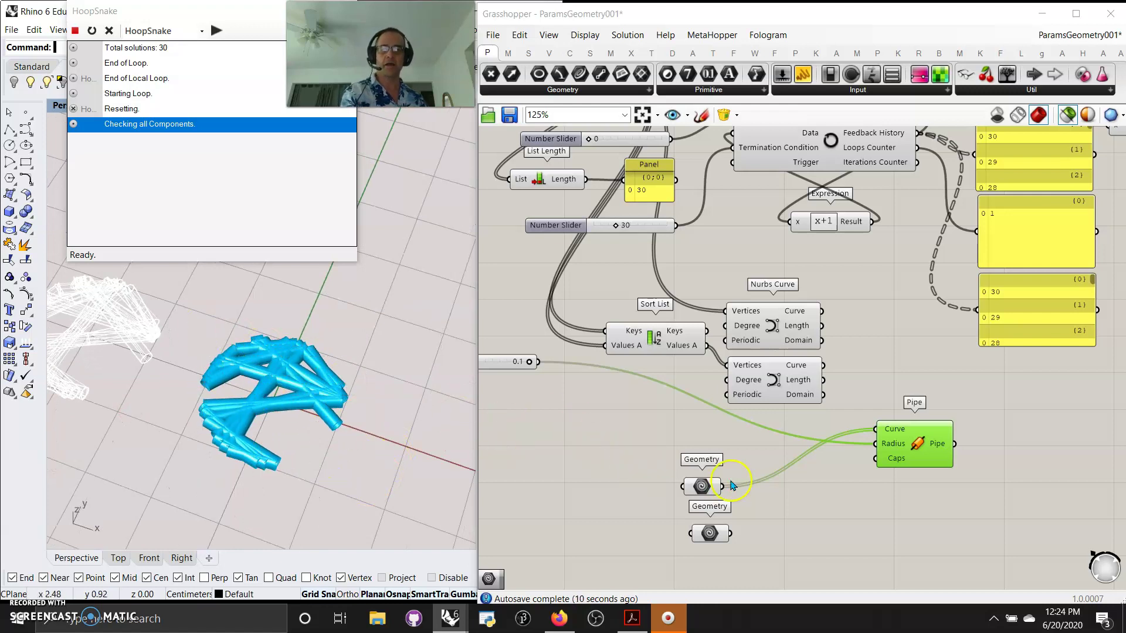
Step: Review the upper Geometry parameter's lines and the expression on the first List Item's Index input
{"action": "left_click", "coordinate": [702, 487]}
{"action": "right_click_drag", "start_coordinate": [907, 520], "coordinate": [633, 135]}
{"action": "right_click_drag", "start_coordinate": [862, 307], "coordinate": [802, 475]}
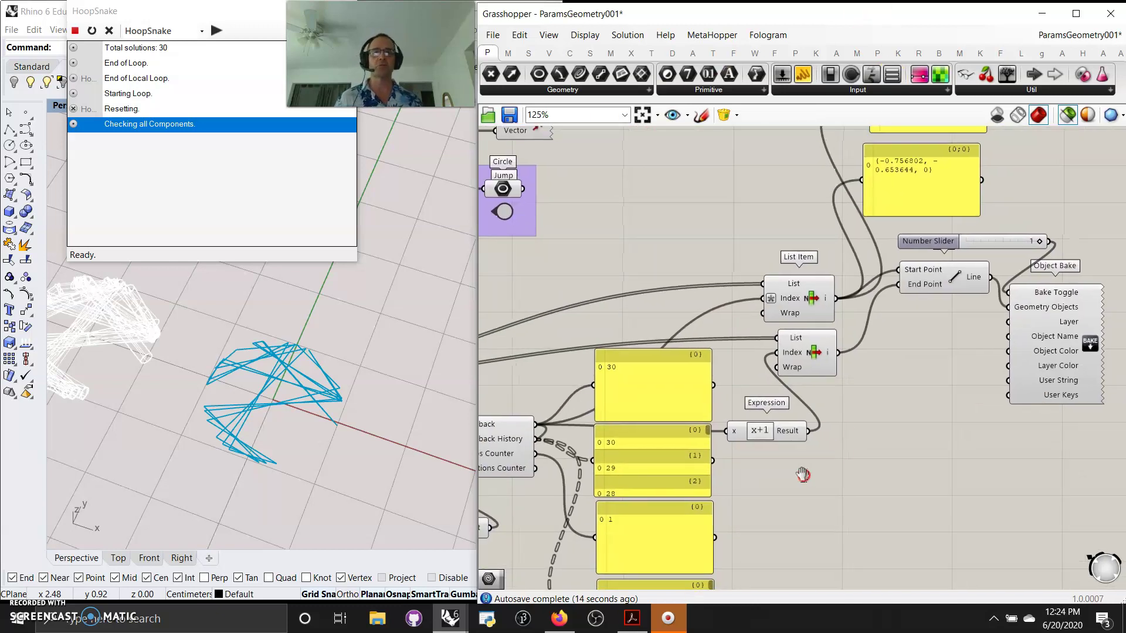
{"action": "right_click", "coordinate": [783, 305]}
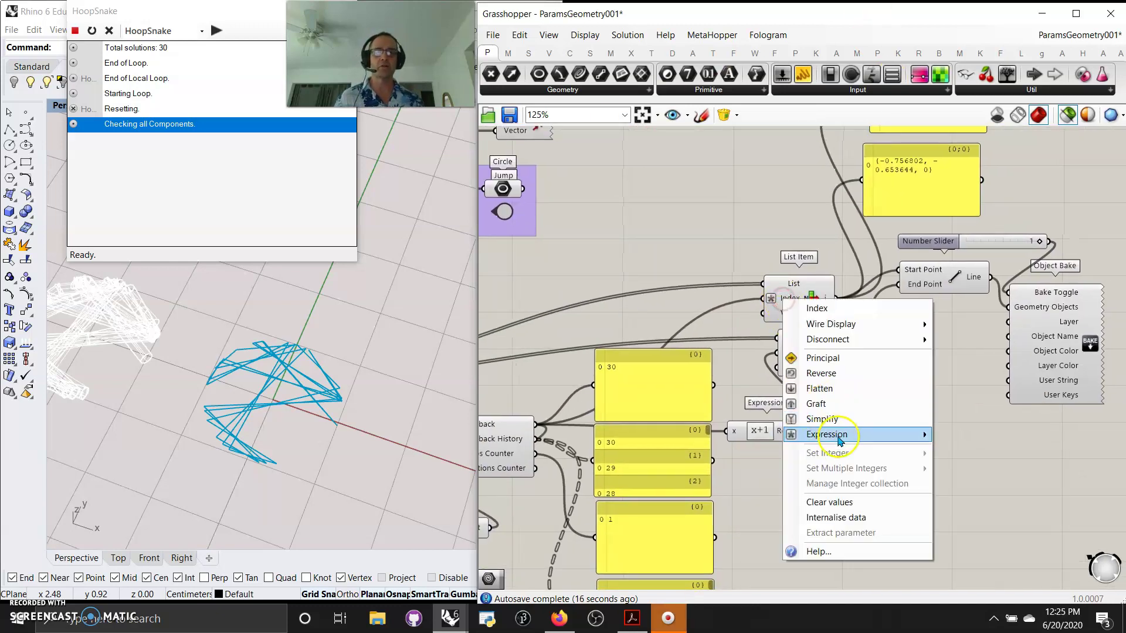
{"action": "mouse_move", "coordinate": [838, 439]}
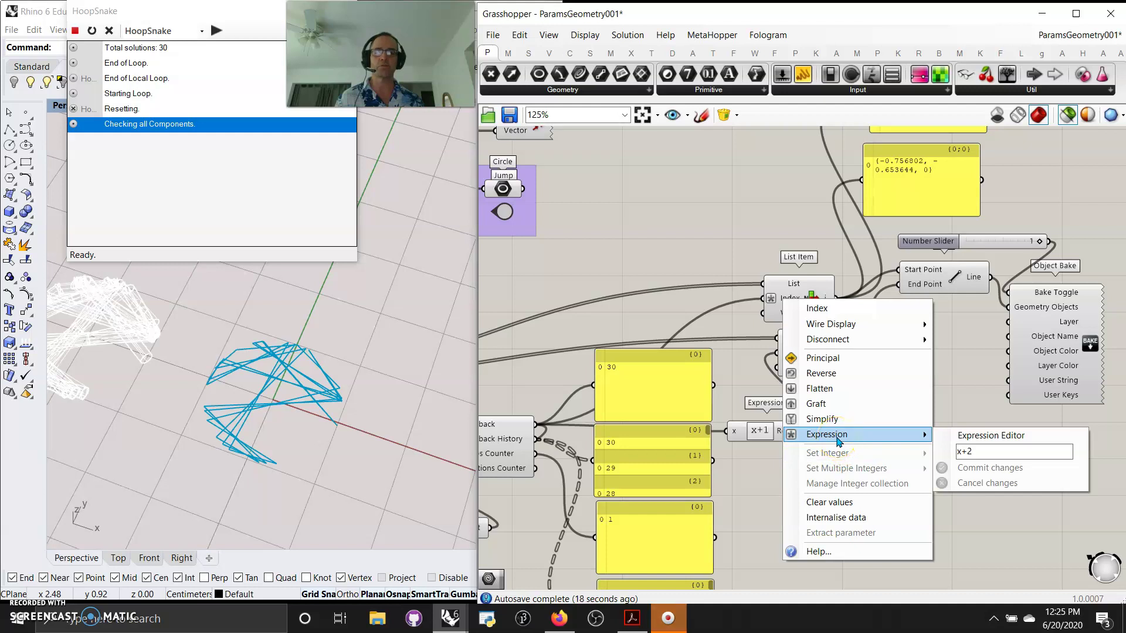
{"action": "left_click", "coordinate": [739, 378]}
{"action": "left_click", "coordinate": [767, 438]}
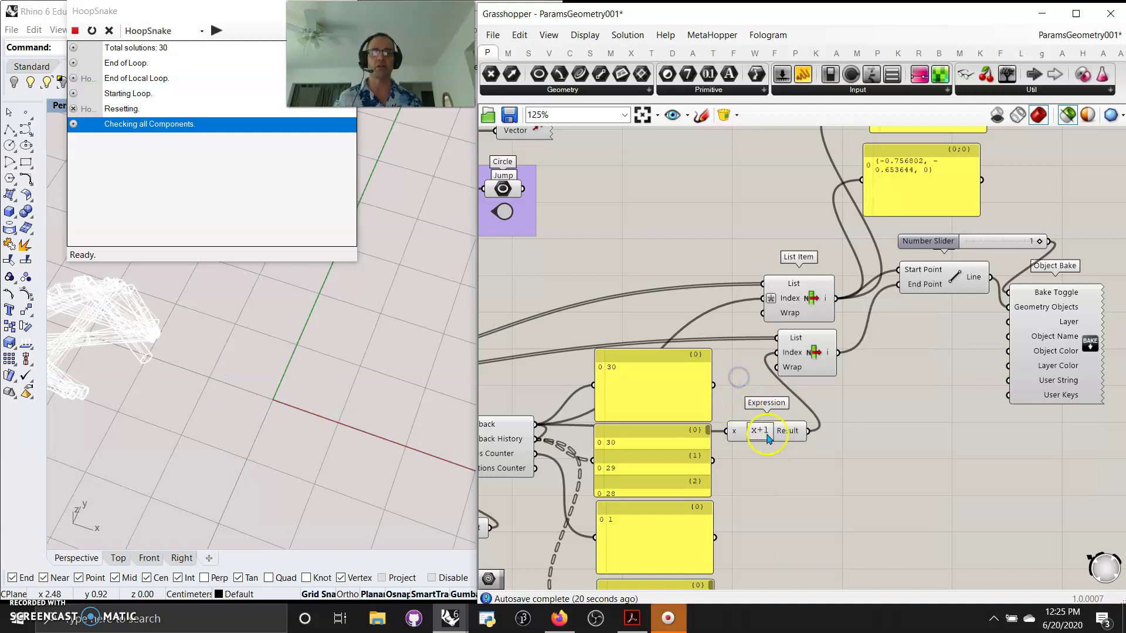
Step: Set the Expression component feeding the lower List Item's Index input to x+2
{"action": "double_click", "coordinate": [767, 438]}
{"action": "left_click", "coordinate": [604, 444]}
{"action": "key", "text": "BackSpace"}
{"action": "type", "text": "2"}
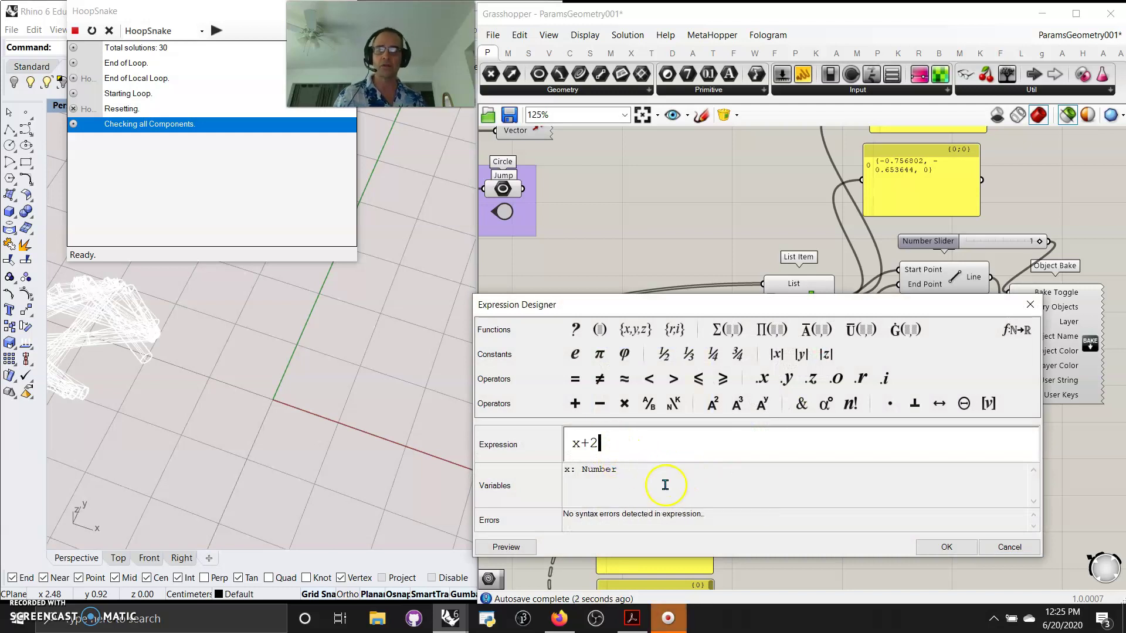
{"action": "left_click", "coordinate": [947, 547]}
Step: Reset and rerun the HoopSnake loop with the x+2 index expression
{"action": "right_click_drag", "start_coordinate": [764, 508], "coordinate": [733, 477]}
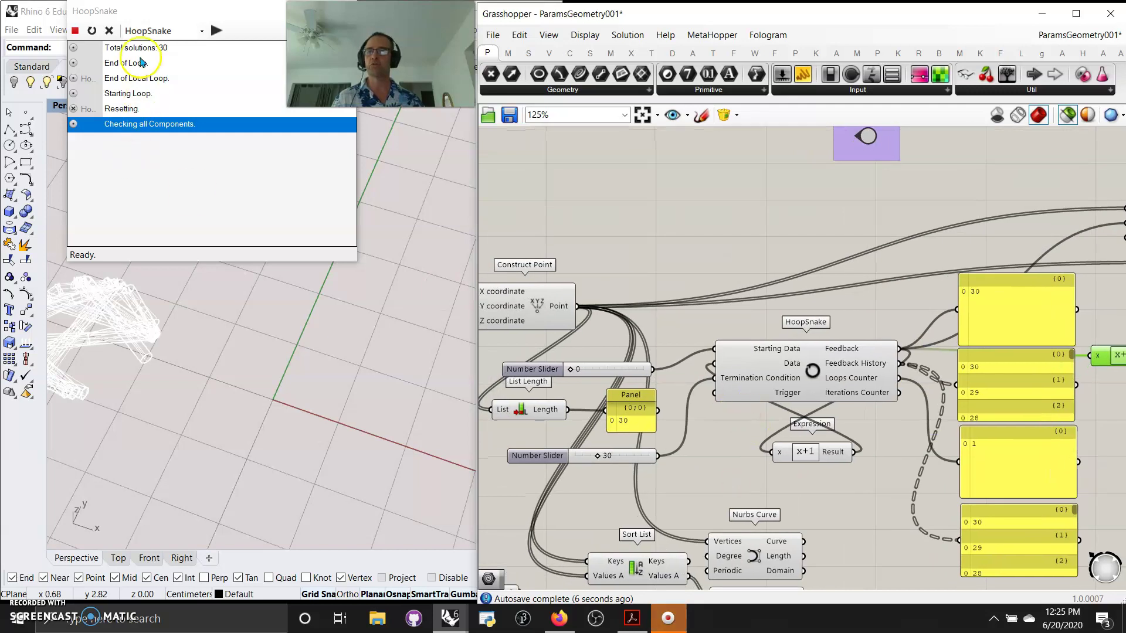
{"action": "left_click", "coordinate": [91, 31]}
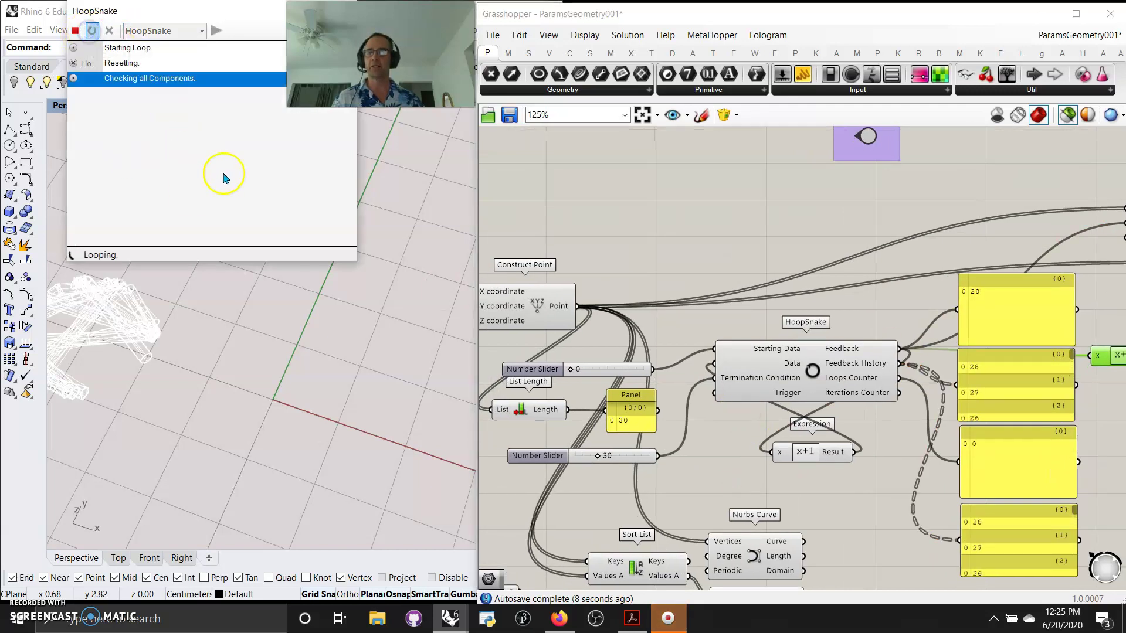
{"action": "right_click_drag", "start_coordinate": [836, 467], "coordinate": [535, 452]}
{"action": "right_click_drag", "start_coordinate": [949, 385], "coordinate": [827, 459]}
{"action": "right_click_drag", "start_coordinate": [457, 454], "coordinate": [290, 418]}
{"action": "right_click", "coordinate": [695, 410]}
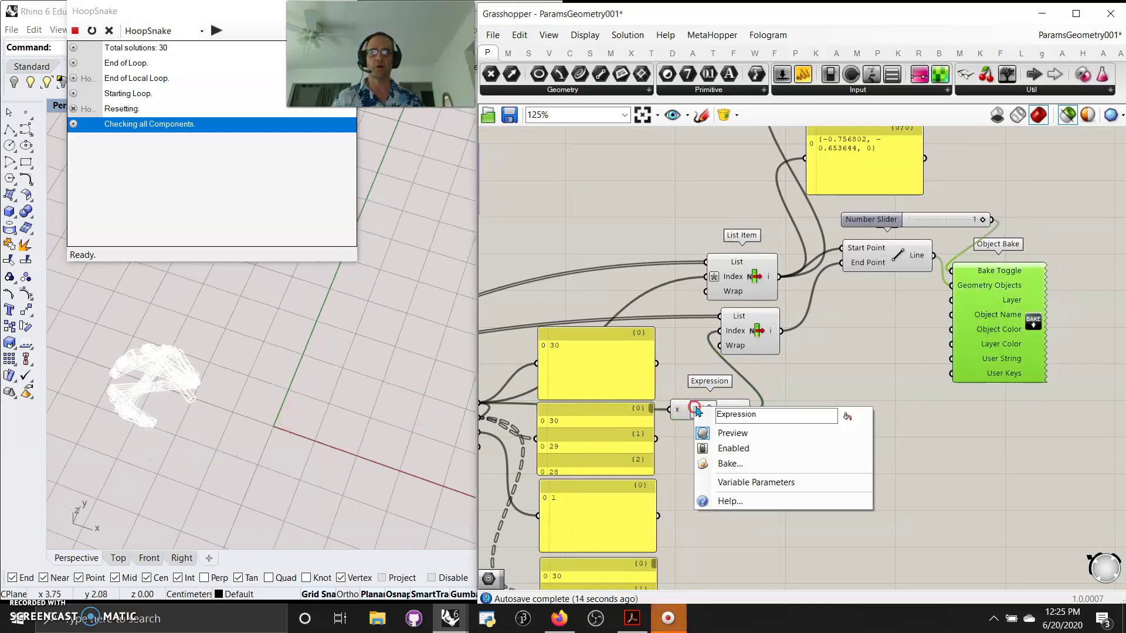
{"action": "left_click", "coordinate": [677, 387]}
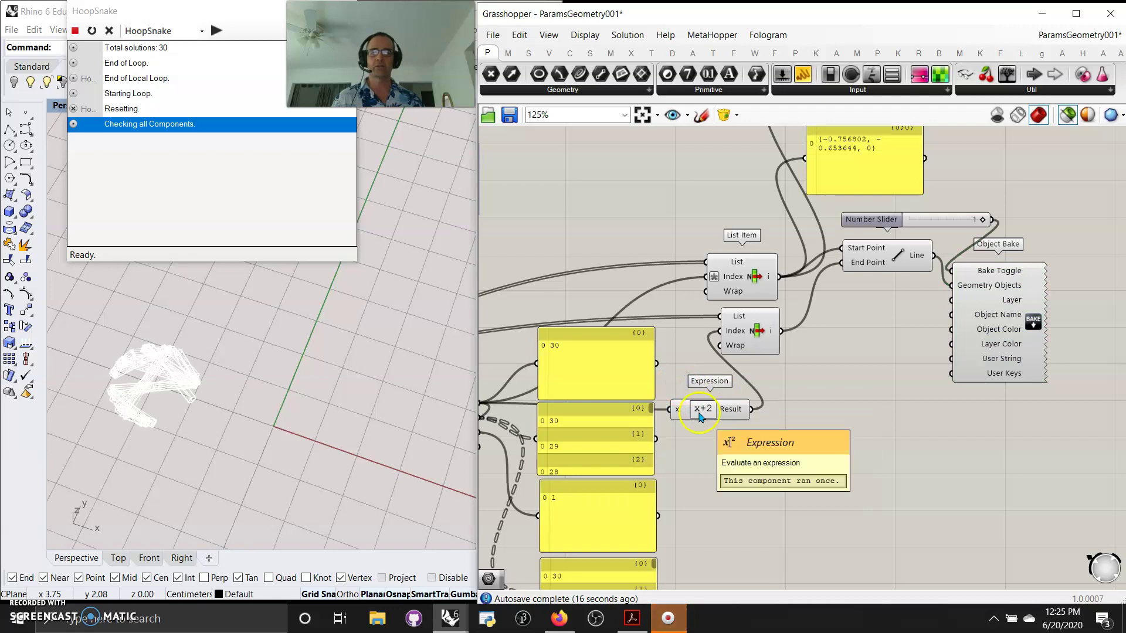
{"action": "right_click", "coordinate": [706, 410]}
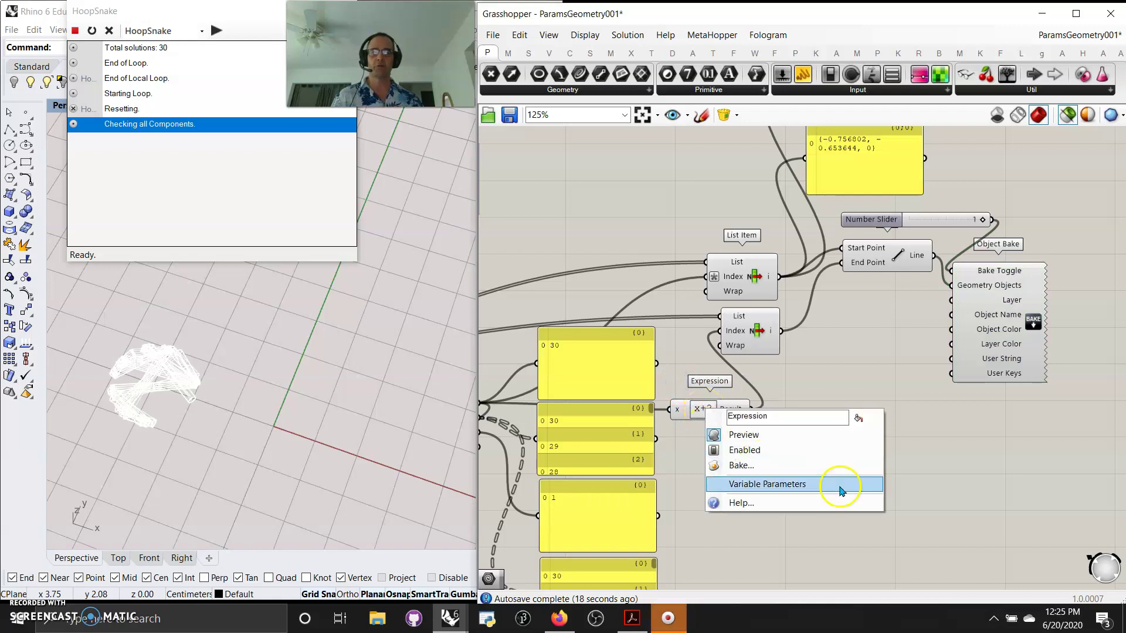
{"action": "scroll", "coordinate": [750, 533], "scroll_direction": "down", "scroll_amount": 2}
{"action": "left_click", "coordinate": [766, 551]}
Step: Review the definition from the Params Geometry title through the HoopSnake loop to the Object Bake component
{"action": "right_click_drag", "start_coordinate": [766, 551], "coordinate": [768, 444]}
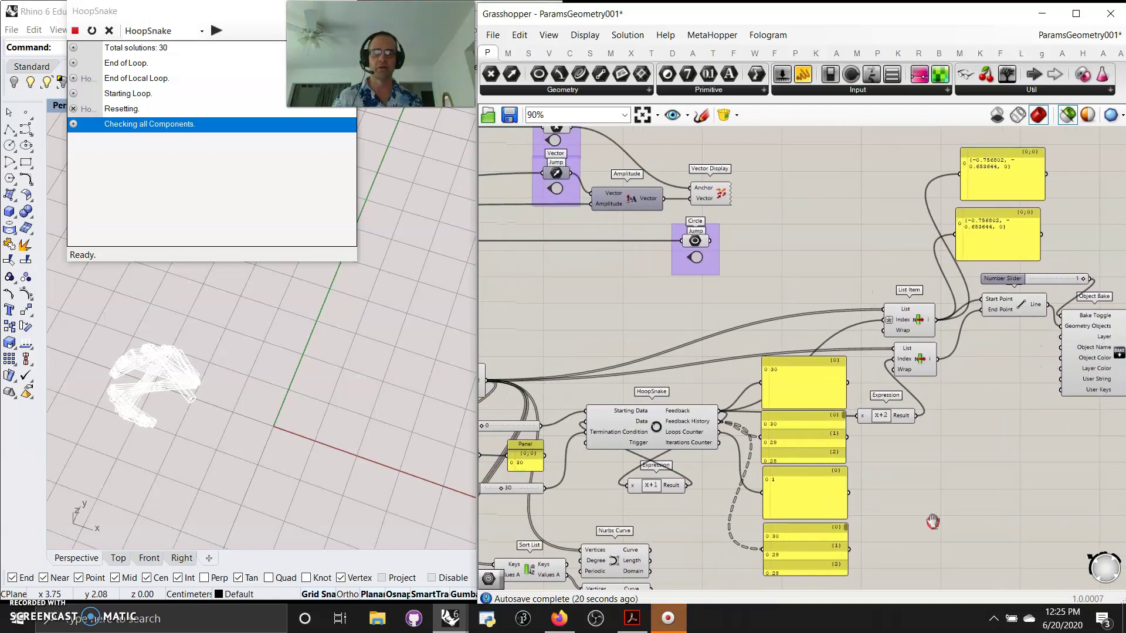
{"action": "right_click_drag", "start_coordinate": [616, 360], "coordinate": [772, 274]}
{"action": "scroll", "coordinate": [773, 274], "scroll_direction": "down", "scroll_amount": 2}
{"action": "right_click_drag", "start_coordinate": [604, 465], "coordinate": [661, 434]}
{"action": "scroll", "coordinate": [710, 441], "scroll_direction": "down", "scroll_amount": 2}
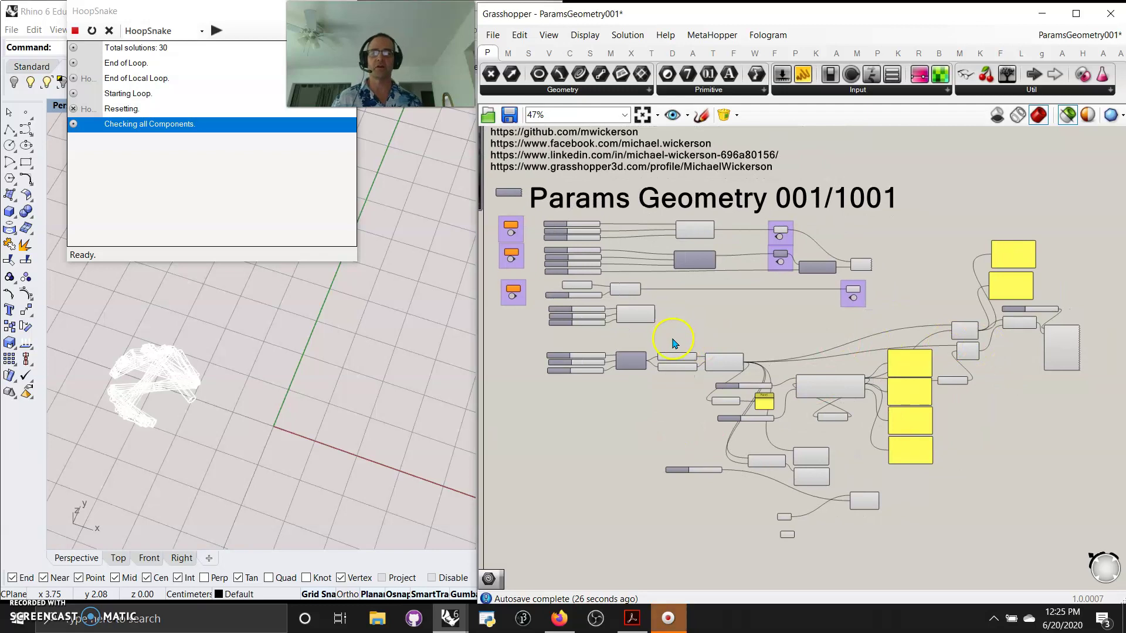
{"action": "scroll", "coordinate": [683, 329], "scroll_direction": "up", "scroll_amount": 5}
{"action": "right_click_drag", "start_coordinate": [761, 326], "coordinate": [774, 201]}
{"action": "right_click_drag", "start_coordinate": [701, 361], "coordinate": [823, 580]}
{"action": "right_click_drag", "start_coordinate": [860, 413], "coordinate": [470, 251]}
{"action": "right_click_drag", "start_coordinate": [855, 303], "coordinate": [674, 276]}
{"action": "right_click_drag", "start_coordinate": [1053, 396], "coordinate": [805, 381]}
{"action": "left_click", "coordinate": [837, 353]}
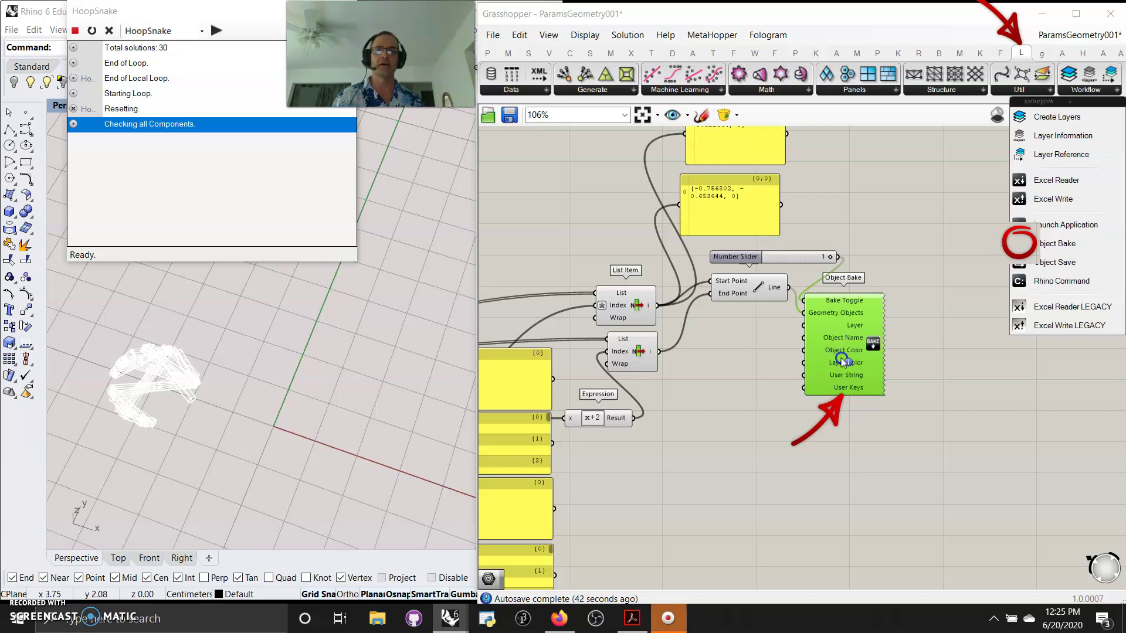
{"action": "left_click", "coordinate": [972, 174]}
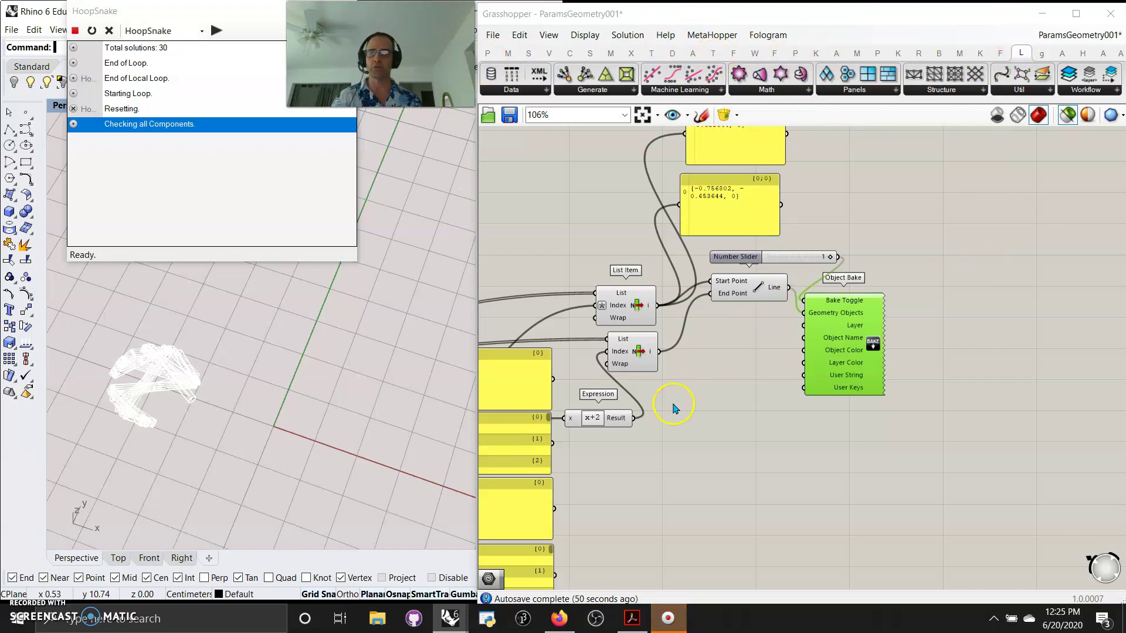
{"action": "left_click", "coordinate": [771, 450]}
{"action": "right_click", "coordinate": [590, 427]}
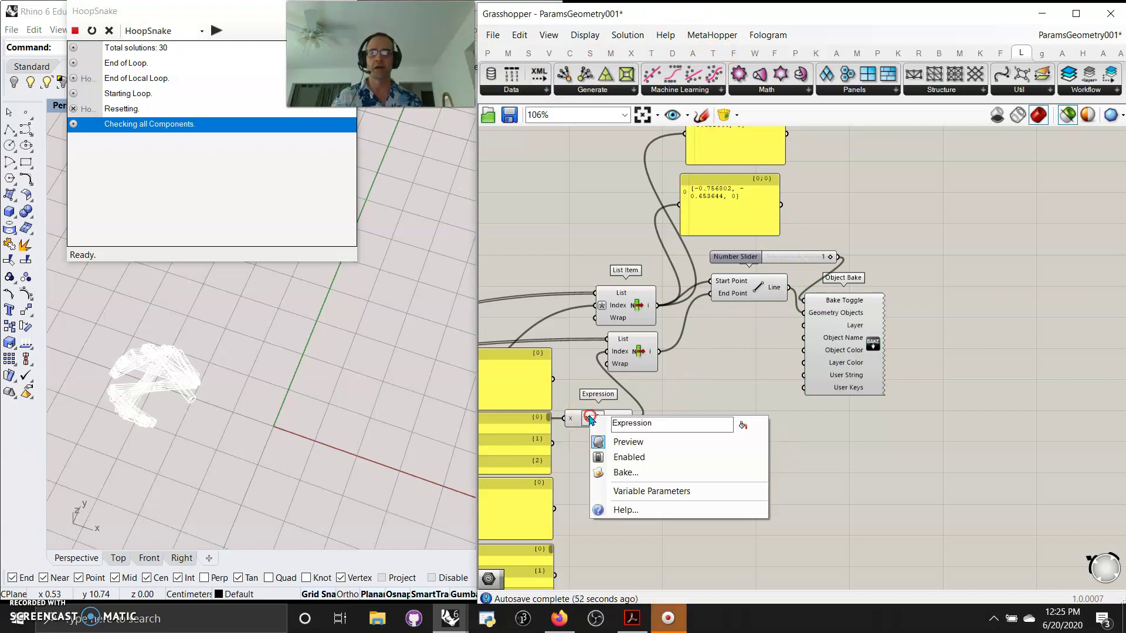
{"action": "left_click", "coordinate": [573, 434]}
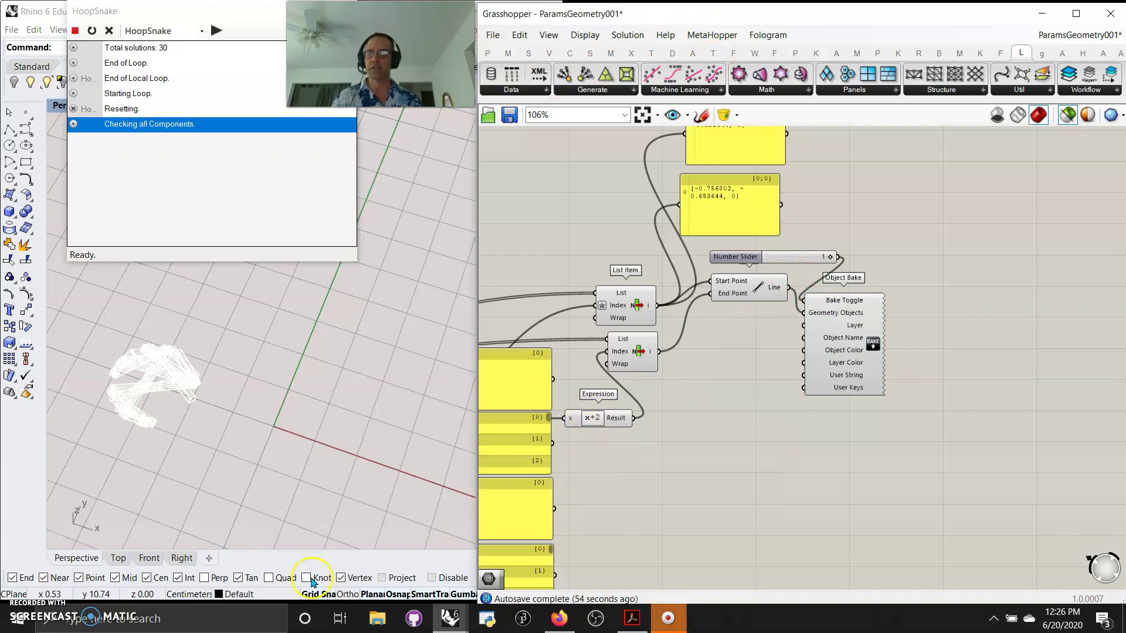
Step: Examine the point, vector, circle and series components upstream of the loop, including the topmost Construct Point
{"action": "right_click_drag", "start_coordinate": [605, 508], "coordinate": [963, 528]}
{"action": "scroll", "coordinate": [638, 370], "scroll_direction": "down", "scroll_amount": 3}
{"action": "right_click_drag", "start_coordinate": [604, 354], "coordinate": [749, 321]}
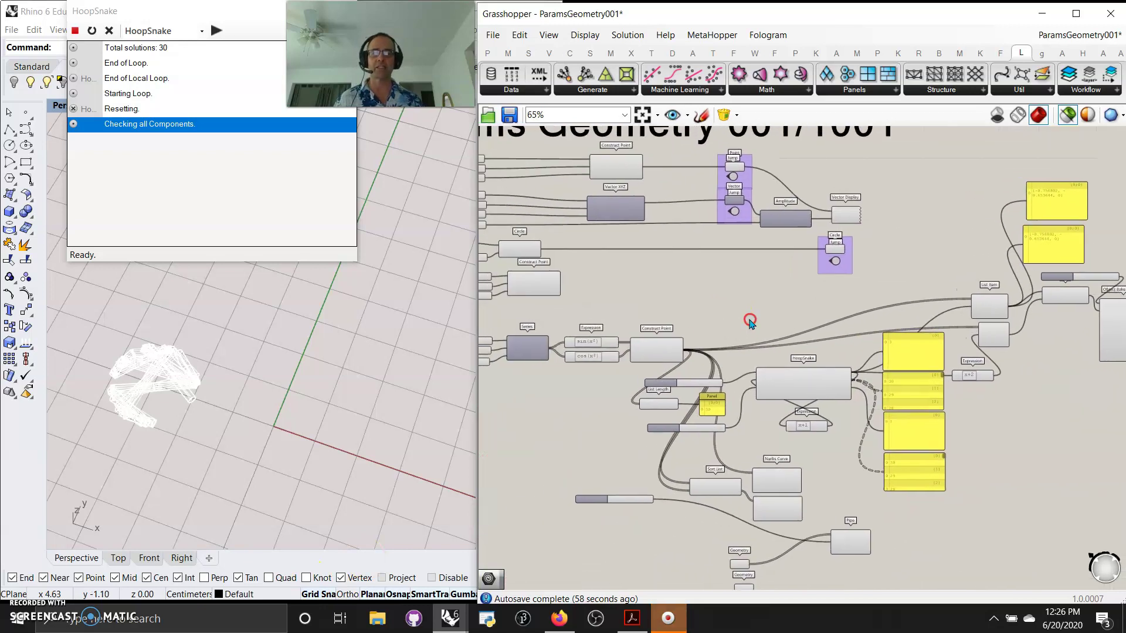
{"action": "scroll", "coordinate": [748, 321], "scroll_direction": "down", "scroll_amount": 2}
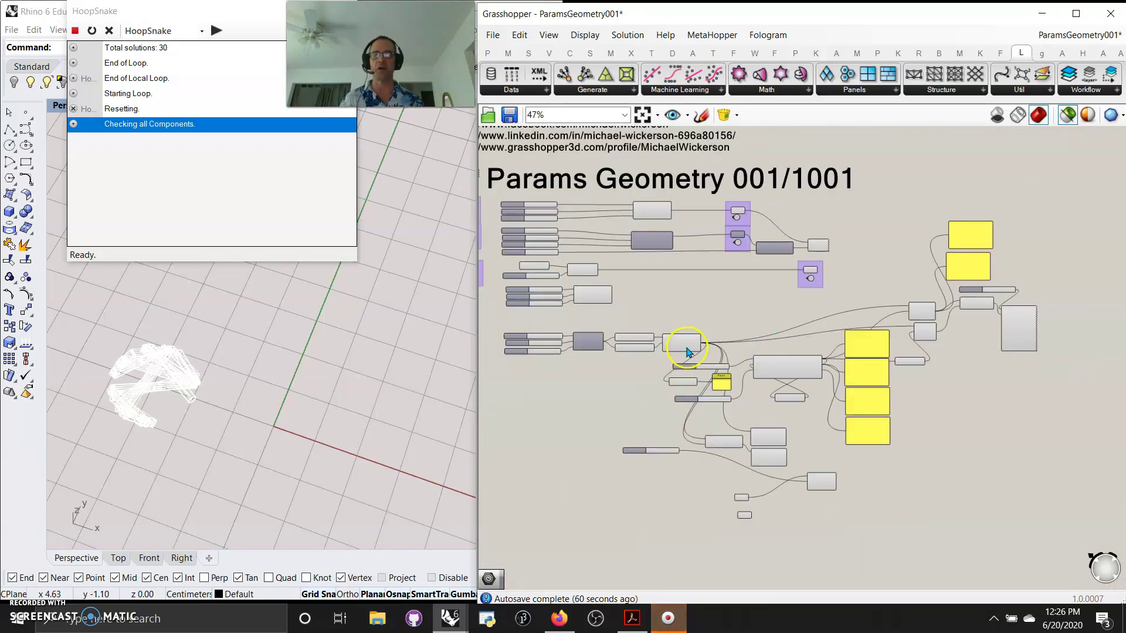
{"action": "right_click_drag", "start_coordinate": [588, 432], "coordinate": [662, 435]}
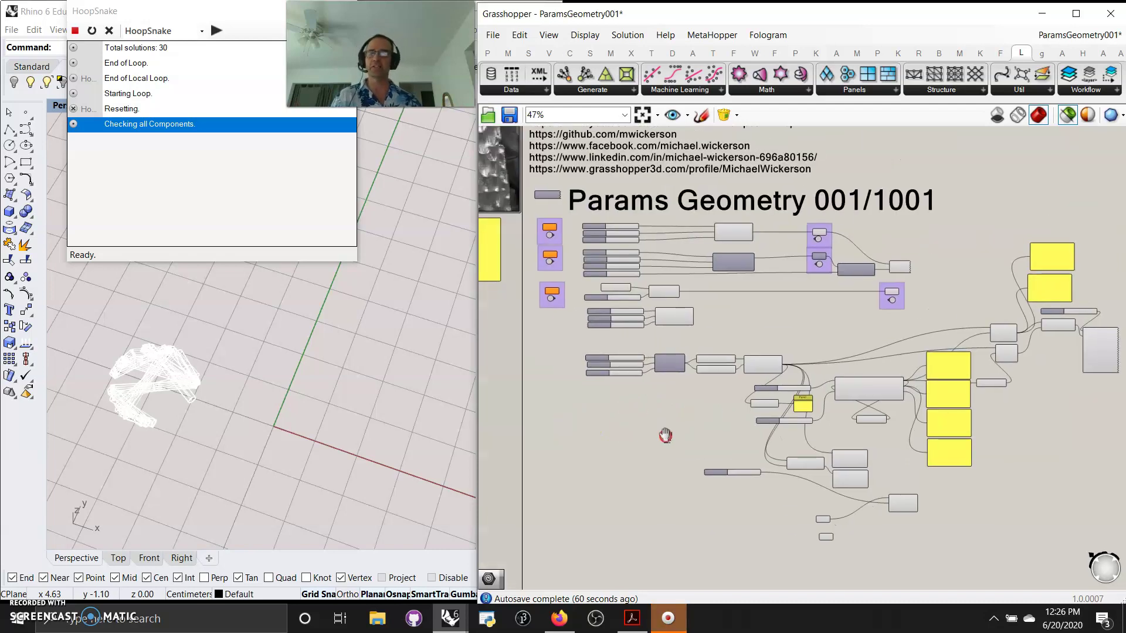
{"action": "scroll", "coordinate": [635, 423], "scroll_direction": "up", "scroll_amount": 4}
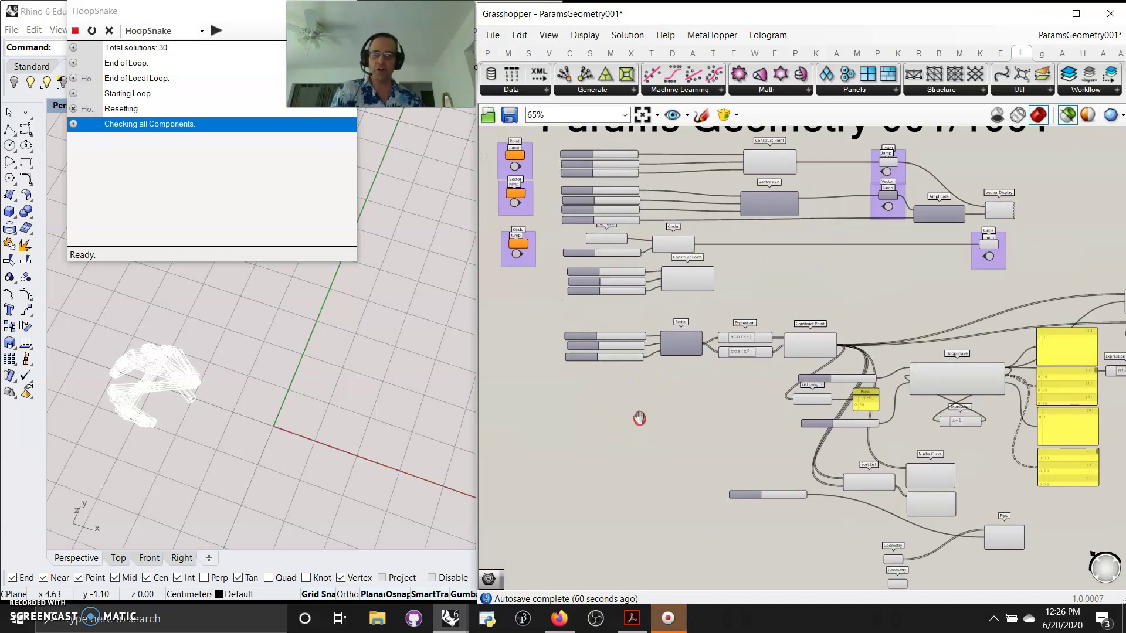
{"action": "right_click_drag", "start_coordinate": [643, 432], "coordinate": [793, 547]}
{"action": "right_click_drag", "start_coordinate": [590, 356], "coordinate": [580, 468]}
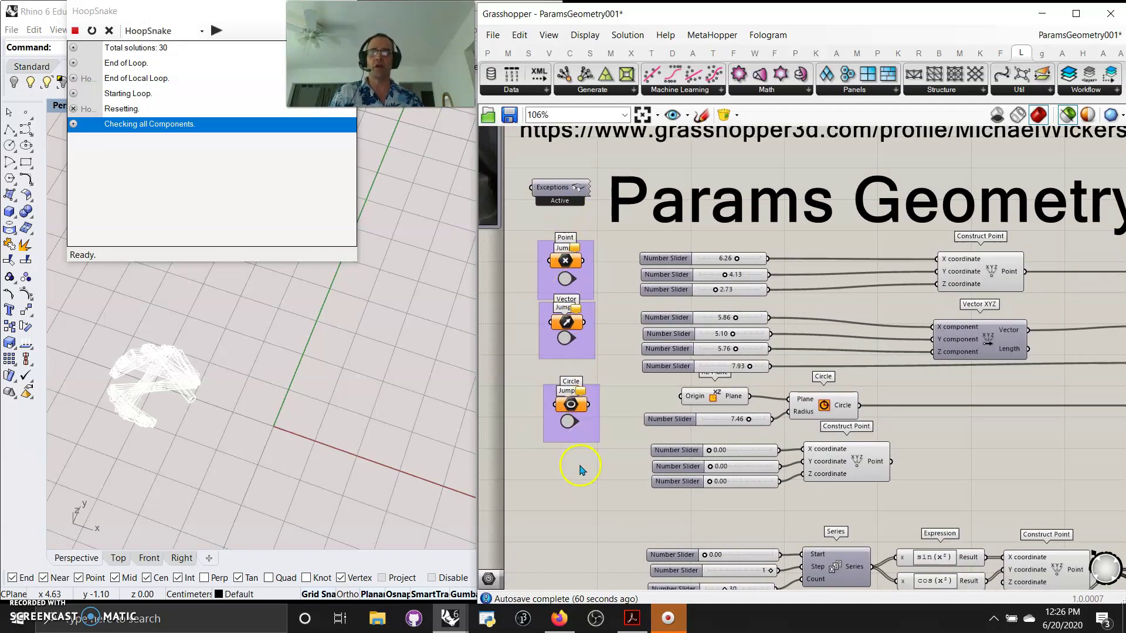
{"action": "right_click_drag", "start_coordinate": [594, 509], "coordinate": [547, 396]}
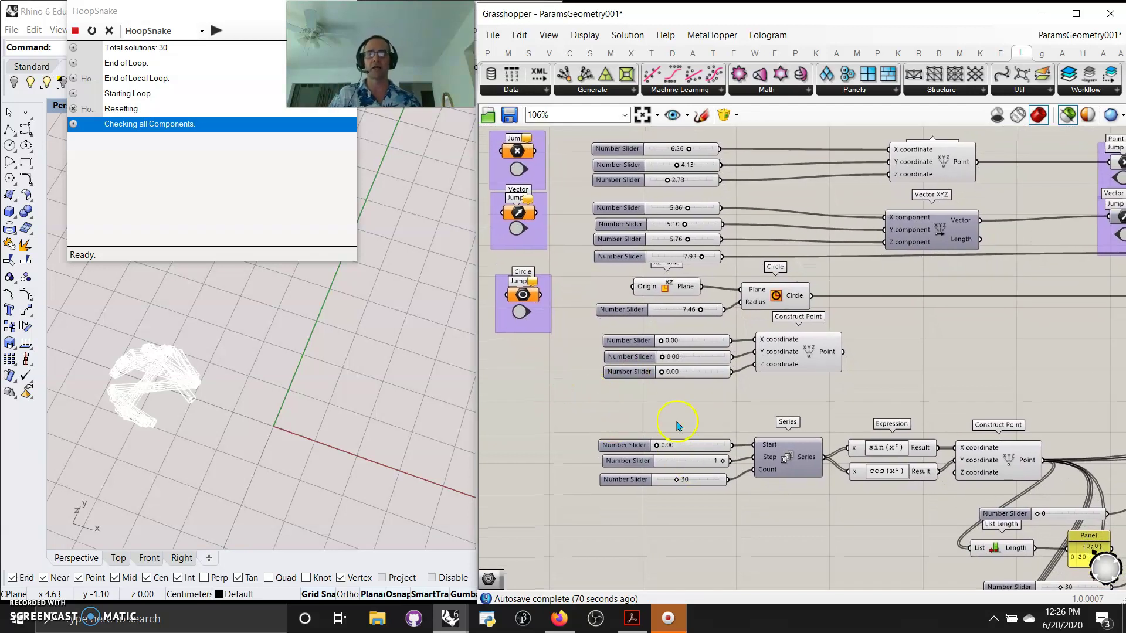
{"action": "left_click", "coordinate": [938, 166]}
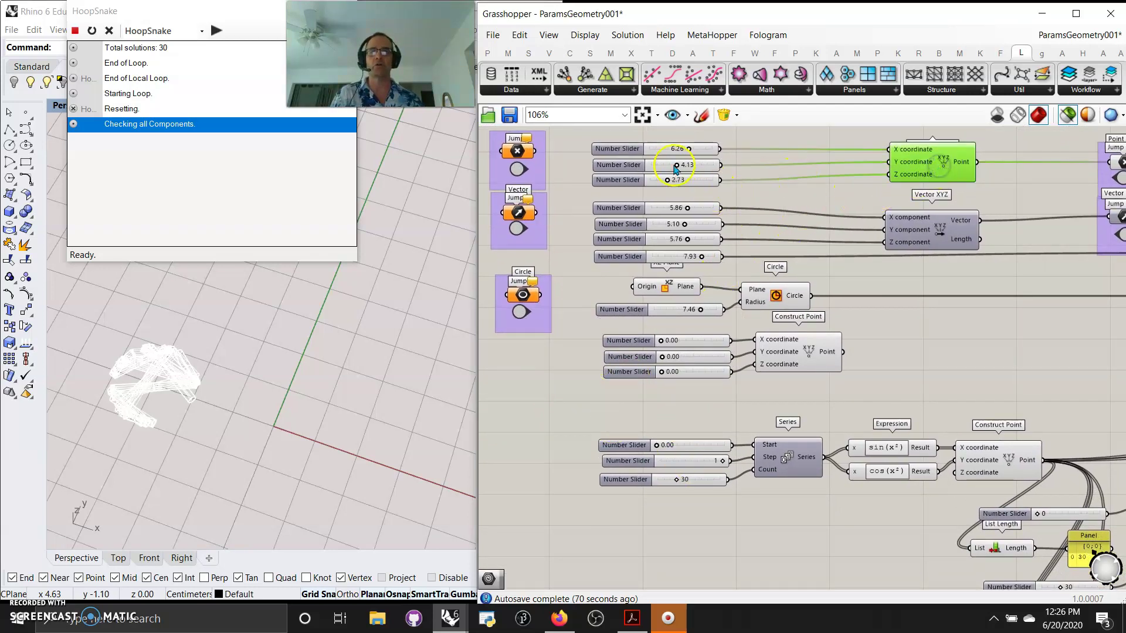
{"action": "right_click_drag", "start_coordinate": [971, 387], "coordinate": [743, 261]}
{"action": "right_click_drag", "start_coordinate": [928, 343], "coordinate": [759, 305]}
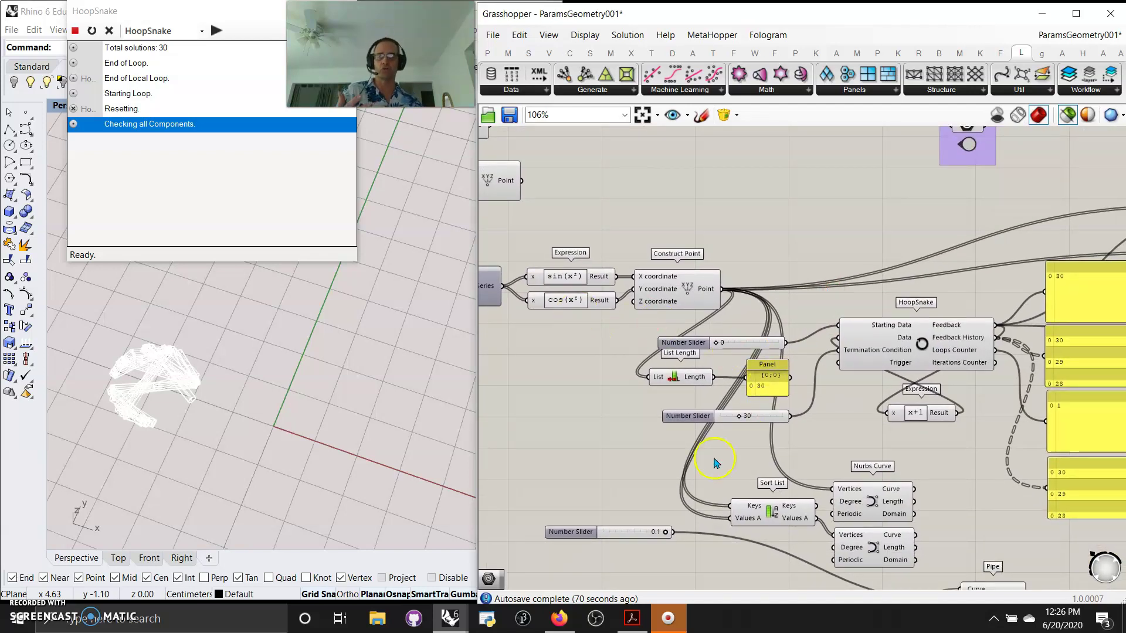
{"action": "scroll", "coordinate": [624, 420], "scroll_direction": "down", "scroll_amount": 5}
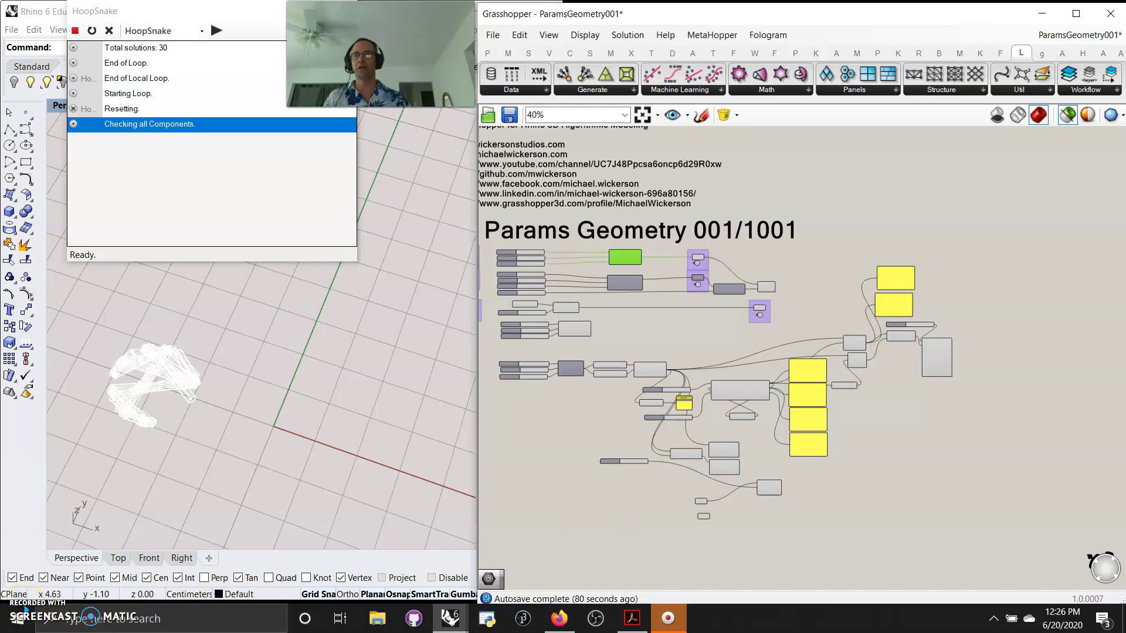
Step: Close the HoopSnake window so the Rhino viewport is clear
{"action": "left_click_drag", "start_coordinate": [237, 14], "coordinate": [214, 42]}
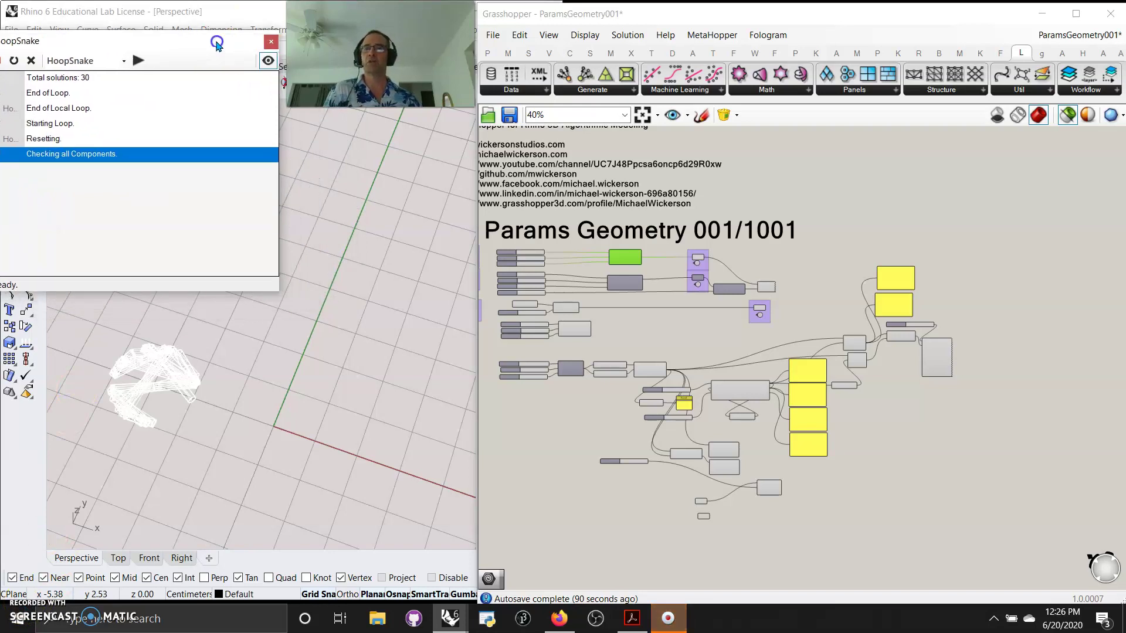
{"action": "left_click", "coordinate": [270, 42]}
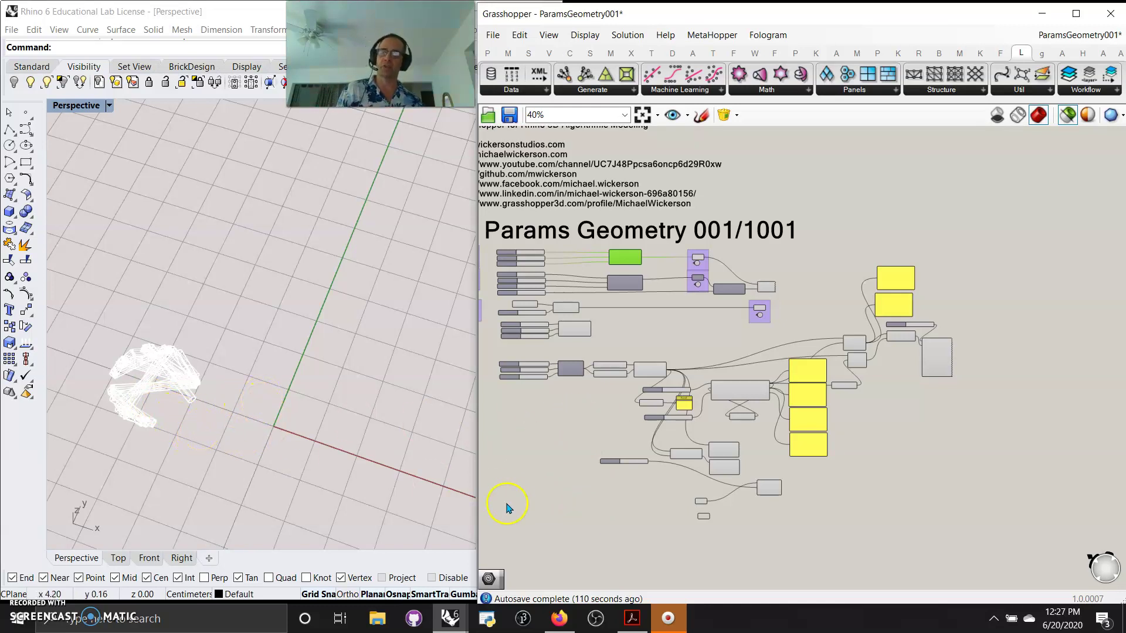
Step: Inspect the previews of the Construct Point after the sine and cosine expressions, both Nurbs Curve components and the Line component
{"action": "scroll", "coordinate": [772, 452], "scroll_direction": "up", "scroll_amount": 8}
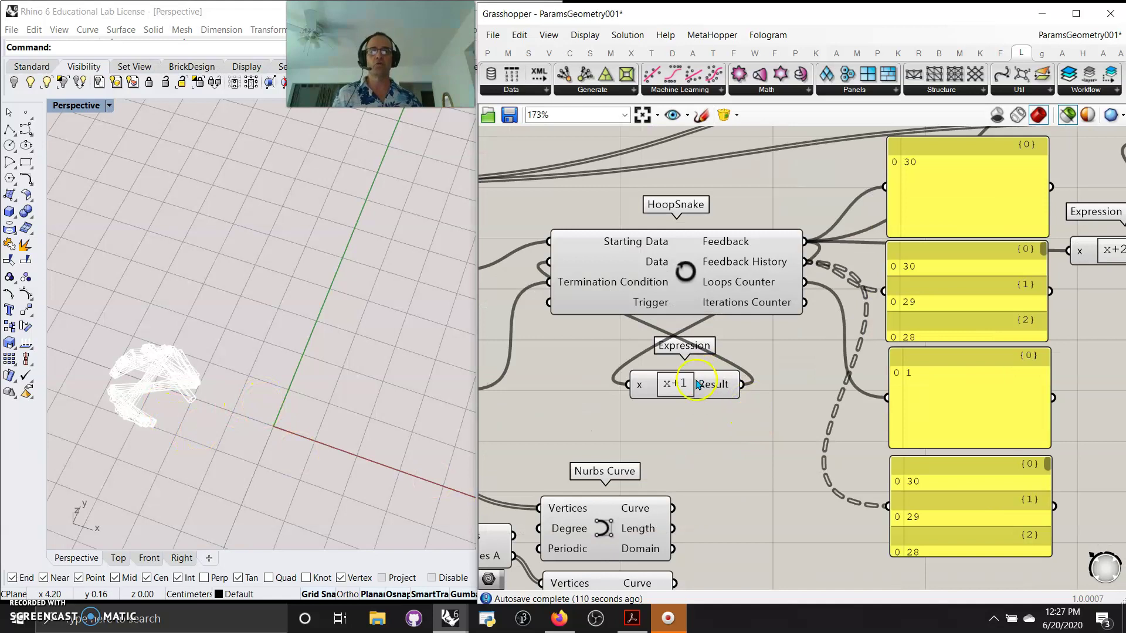
{"action": "right_click_drag", "start_coordinate": [718, 450], "coordinate": [935, 483]}
{"action": "right_click_drag", "start_coordinate": [640, 503], "coordinate": [965, 482]}
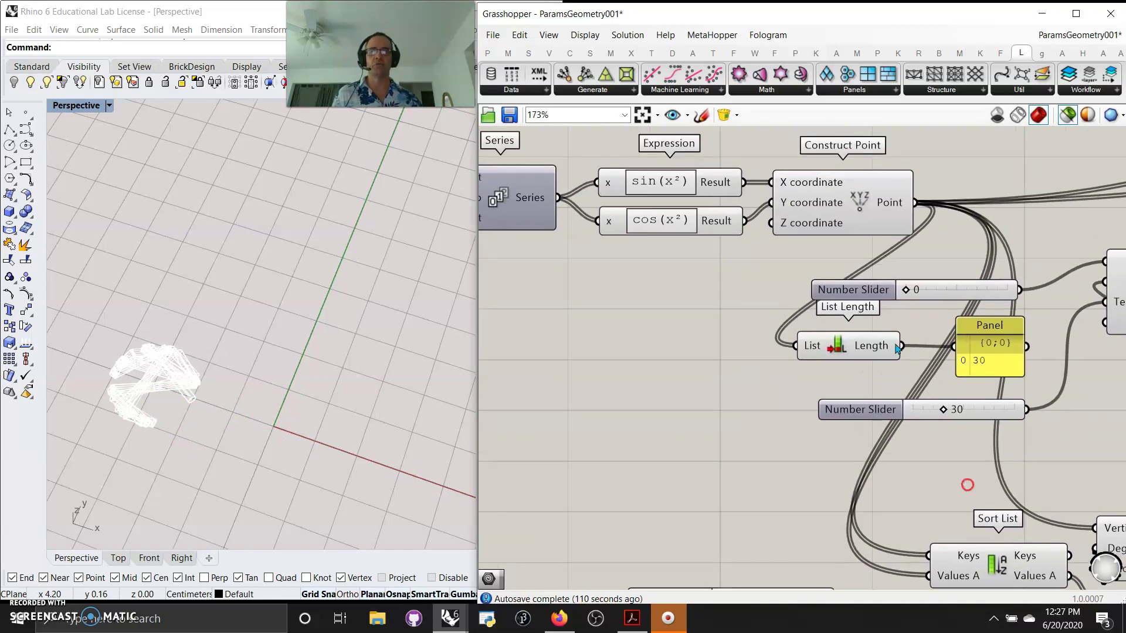
{"action": "left_click", "coordinate": [832, 204]}
{"action": "right_click_drag", "start_coordinate": [862, 514], "coordinate": [587, 334]}
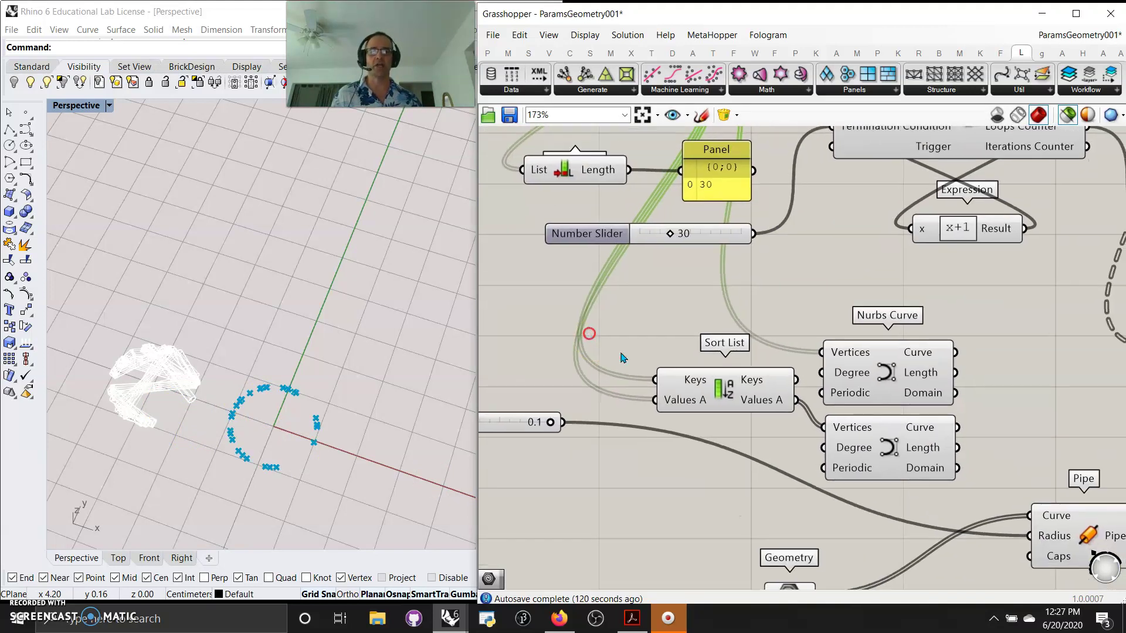
{"action": "left_click", "coordinate": [886, 372]}
{"action": "left_click", "coordinate": [899, 464]}
{"action": "right_click_drag", "start_coordinate": [1006, 390], "coordinate": [580, 582]}
{"action": "right_click_drag", "start_coordinate": [1039, 419], "coordinate": [770, 515]}
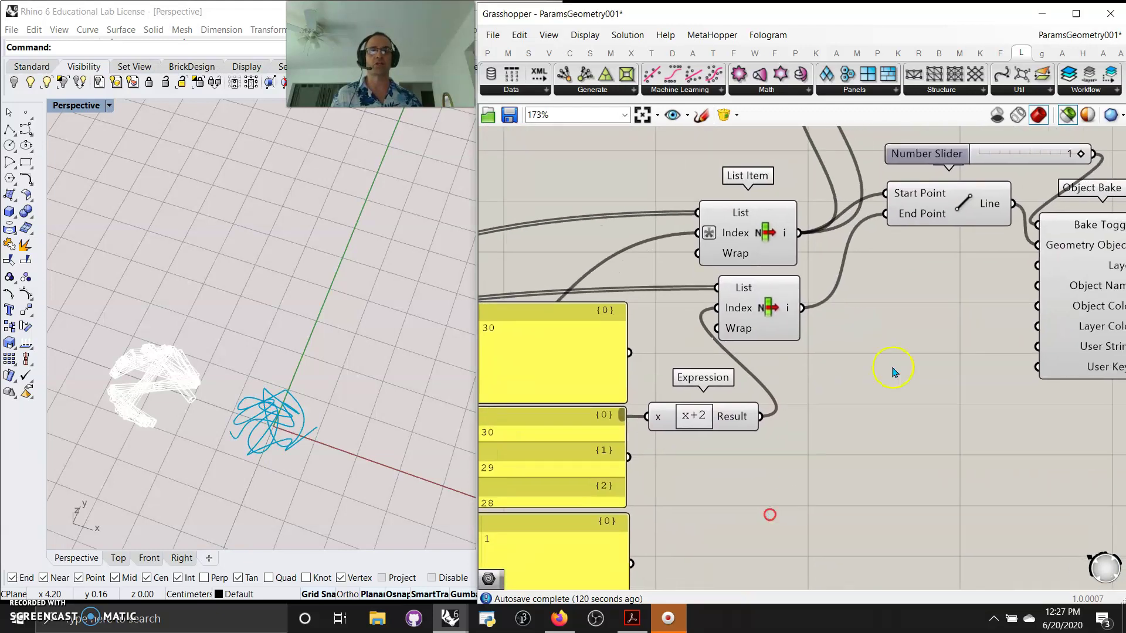
{"action": "left_click", "coordinate": [953, 211]}
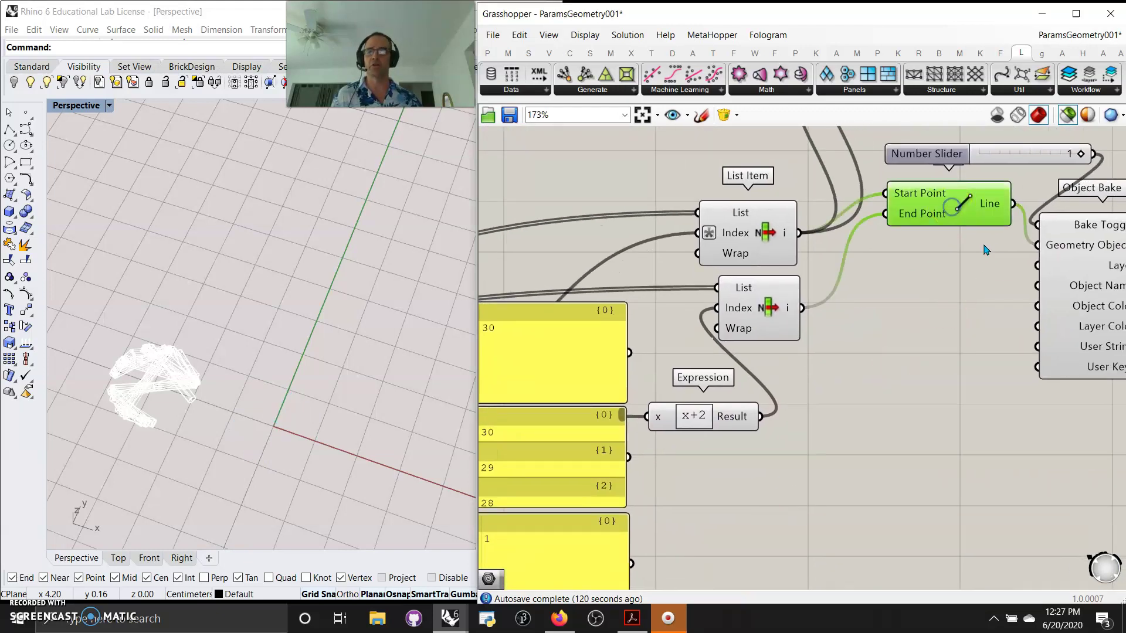
Step: Set the Expression component feeding the lower List Item's Index input to x+1
{"action": "right_click", "coordinate": [691, 416]}
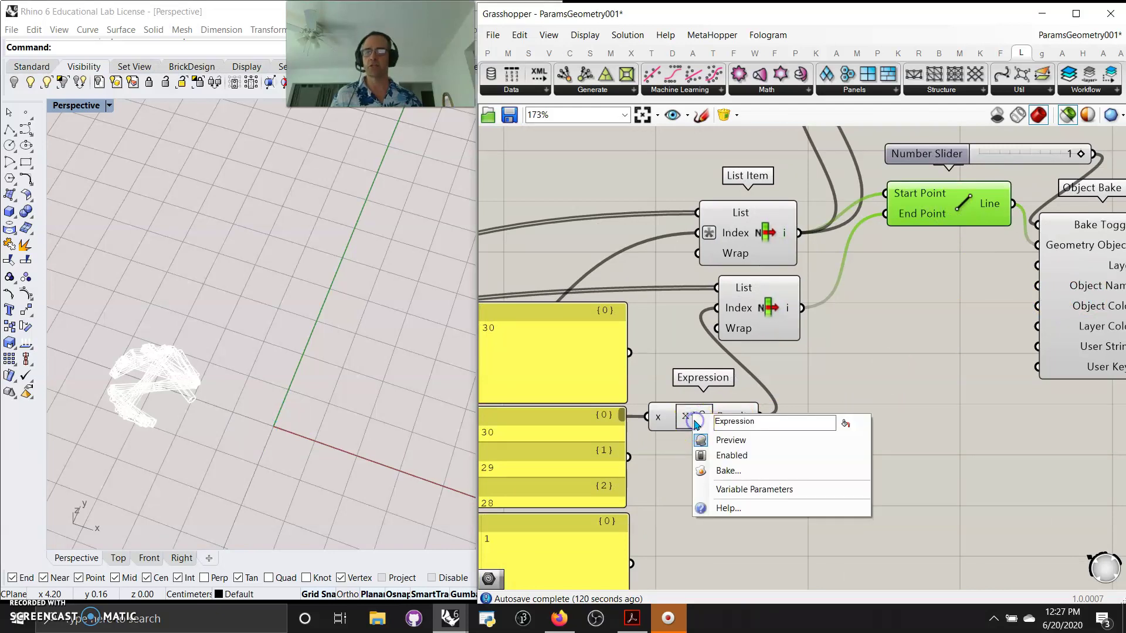
{"action": "left_click", "coordinate": [674, 454]}
{"action": "double_click", "coordinate": [701, 422]}
{"action": "left_click", "coordinate": [542, 429]}
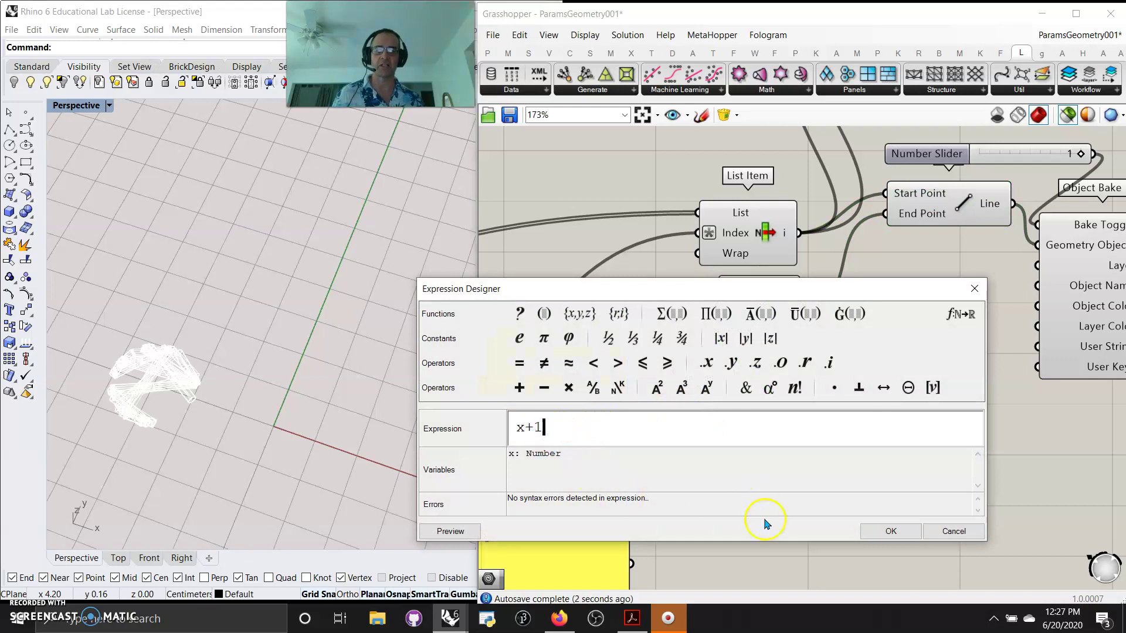
{"action": "left_click", "coordinate": [891, 531]}
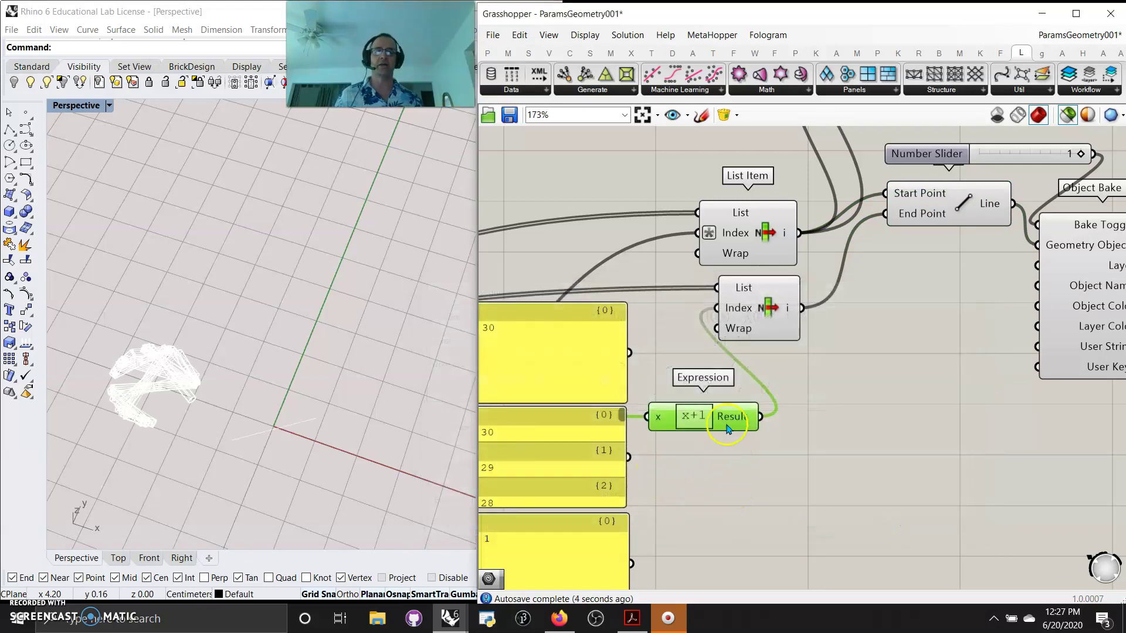
Step: Remove the internal x+2 expression from the upper List Item's Index input and commit the change
{"action": "right_click", "coordinate": [729, 235]}
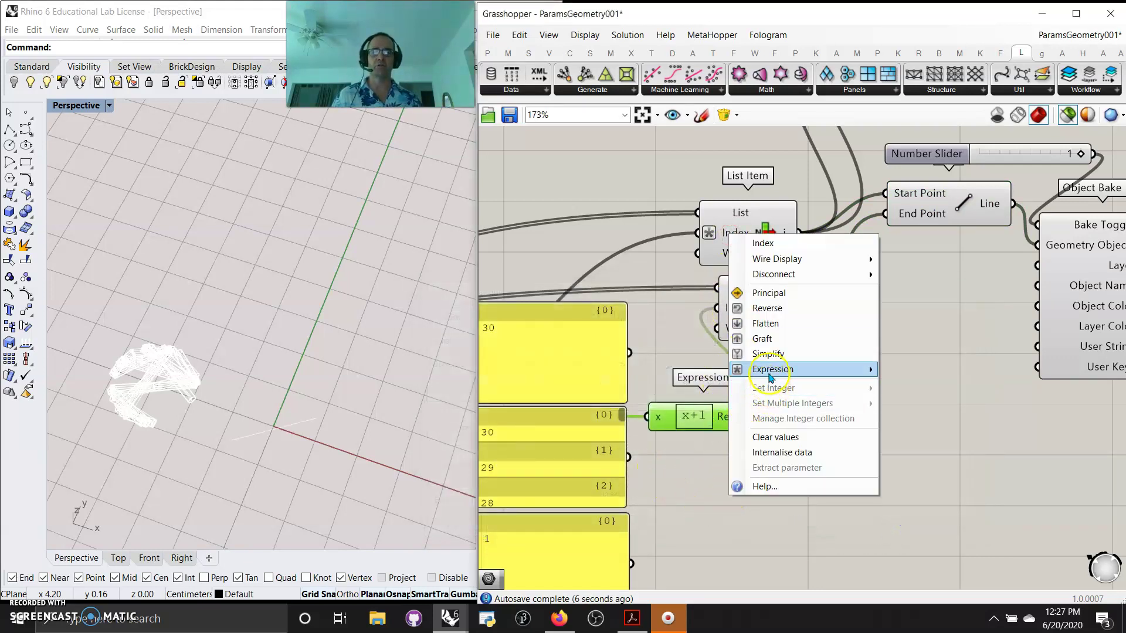
{"action": "mouse_move", "coordinate": [773, 369]}
{"action": "left_click", "coordinate": [912, 381]}
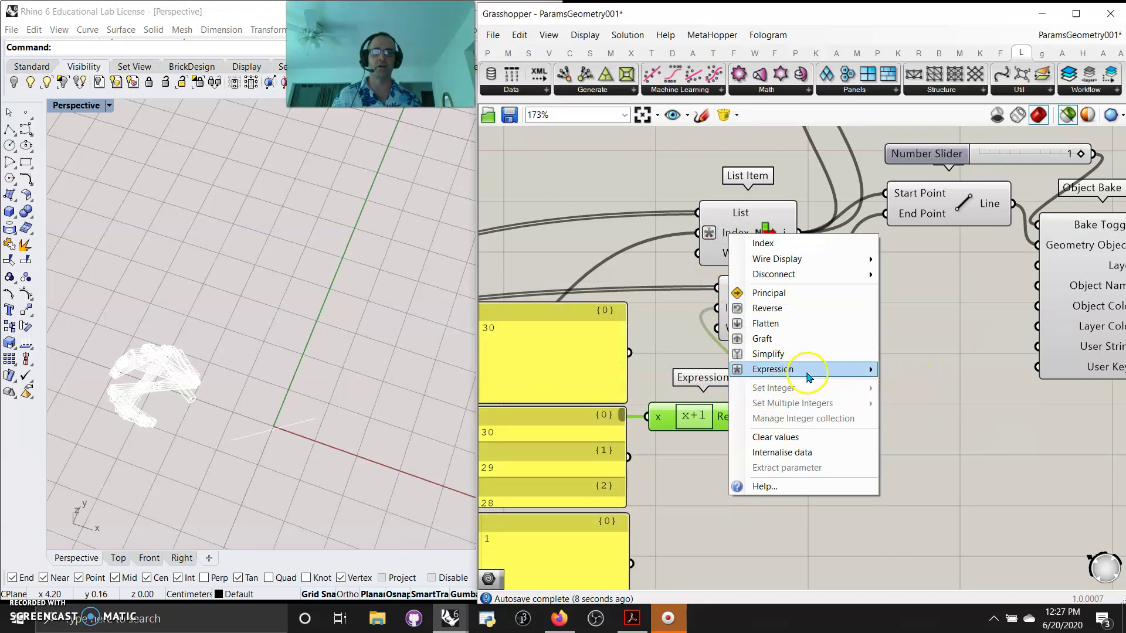
{"action": "mouse_move", "coordinate": [866, 369]}
{"action": "left_click", "coordinate": [920, 385]}
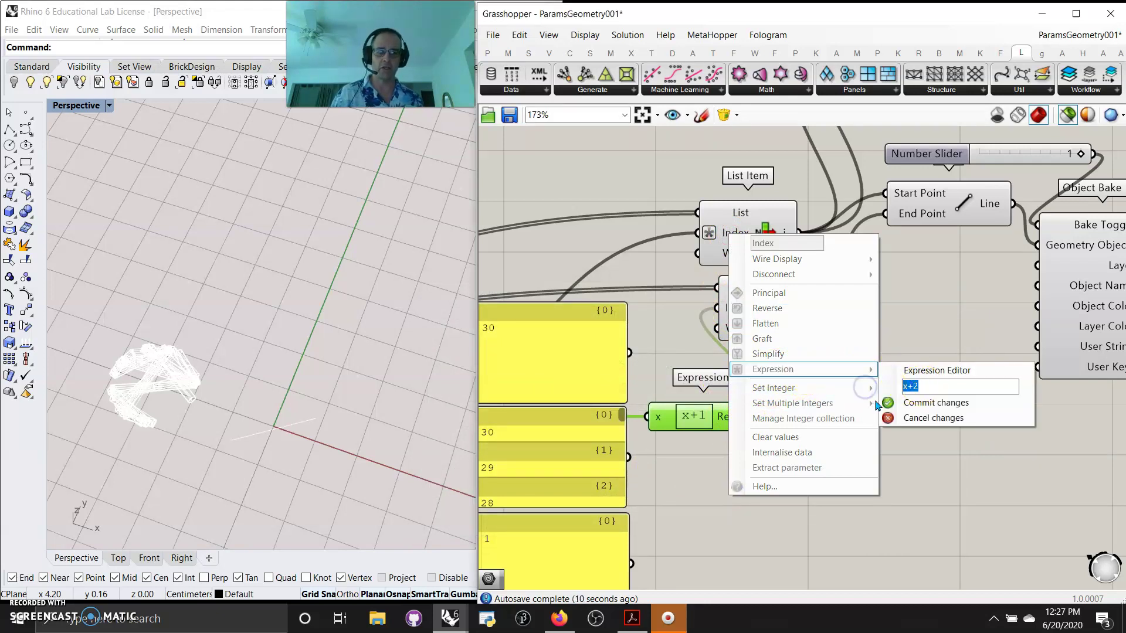
{"action": "key", "text": "BackSpace"}
{"action": "left_click", "coordinate": [881, 403]}
Step: Set the Expression component that loops back into HoopSnake's Data input to x+2
{"action": "right_click_drag", "start_coordinate": [789, 378], "coordinate": [897, 384]}
{"action": "right_click_drag", "start_coordinate": [999, 360], "coordinate": [932, 395]}
{"action": "right_click_drag", "start_coordinate": [725, 419], "coordinate": [979, 334]}
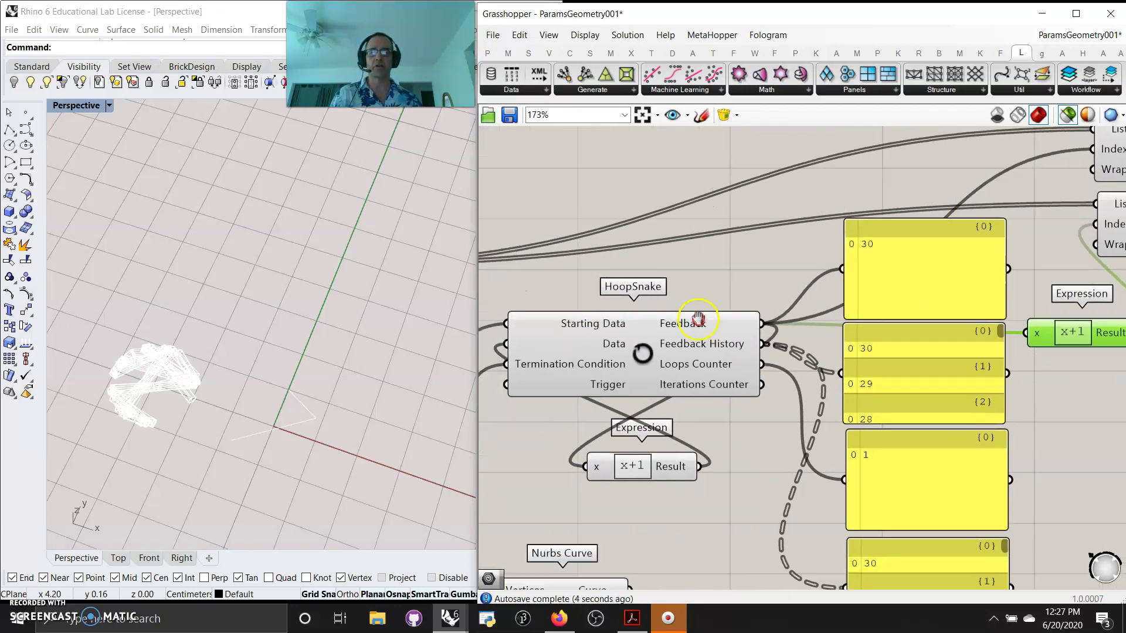
{"action": "right_click_drag", "start_coordinate": [641, 294], "coordinate": [827, 218]}
{"action": "left_click", "coordinate": [737, 390]}
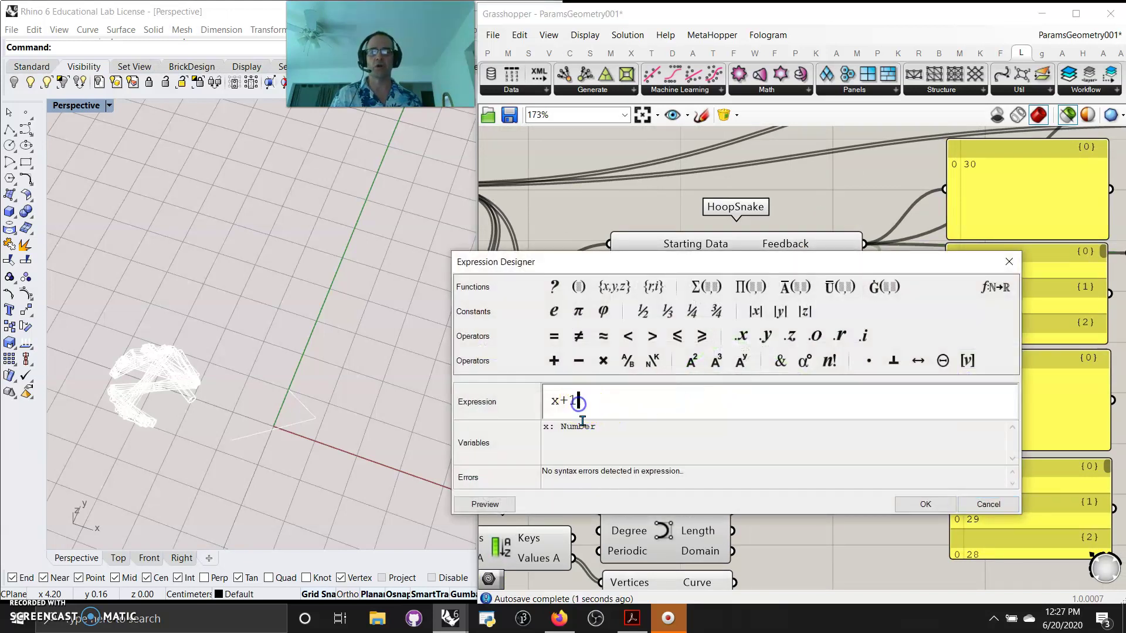
{"action": "type", "text": "2"}
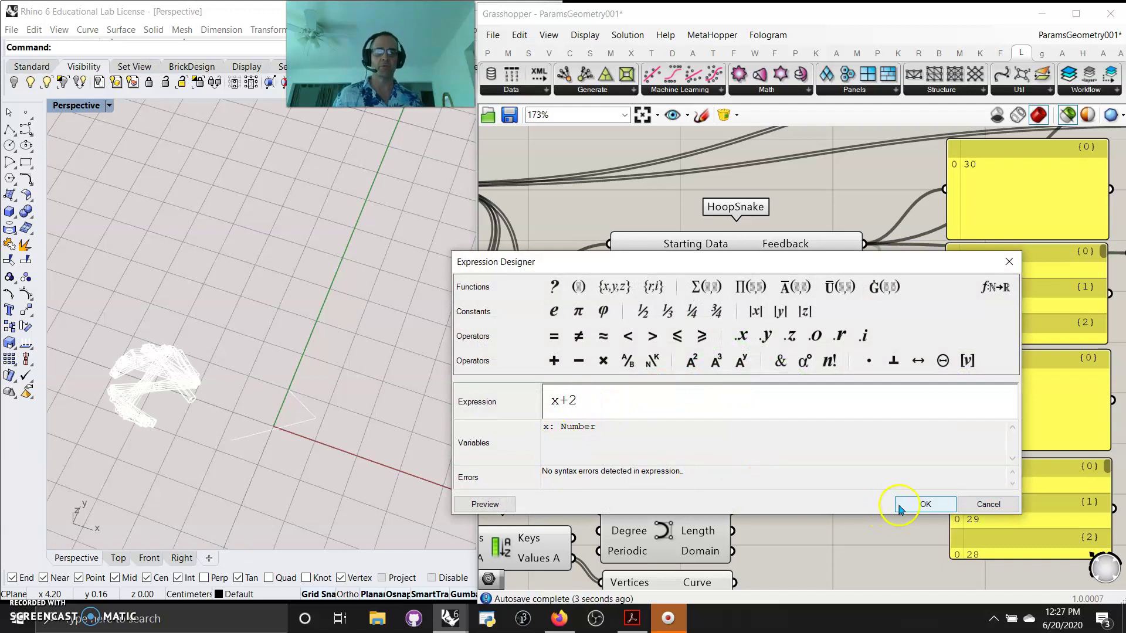
{"action": "left_click", "coordinate": [922, 504]}
Step: Open the HoopSnake window, rerun the loop, and inspect the resulting line pattern in the Perspective viewport
{"action": "right_click_drag", "start_coordinate": [642, 423], "coordinate": [865, 396]}
{"action": "double_click", "coordinate": [909, 269]}
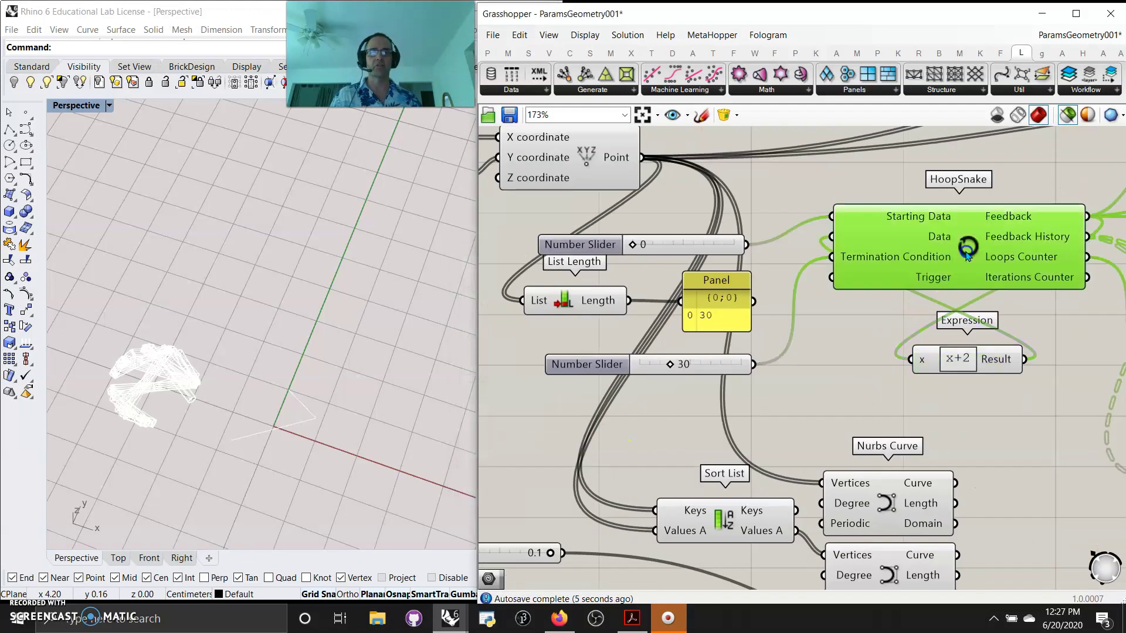
{"action": "left_click", "coordinate": [31, 61]}
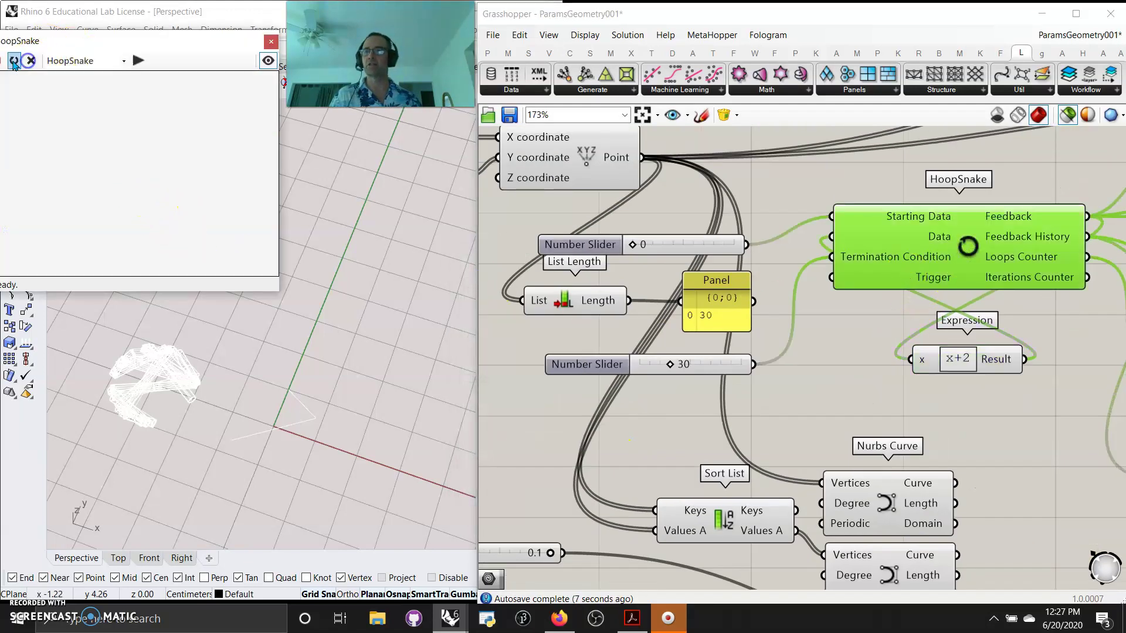
{"action": "scroll", "coordinate": [287, 444], "scroll_direction": "up", "scroll_amount": 2}
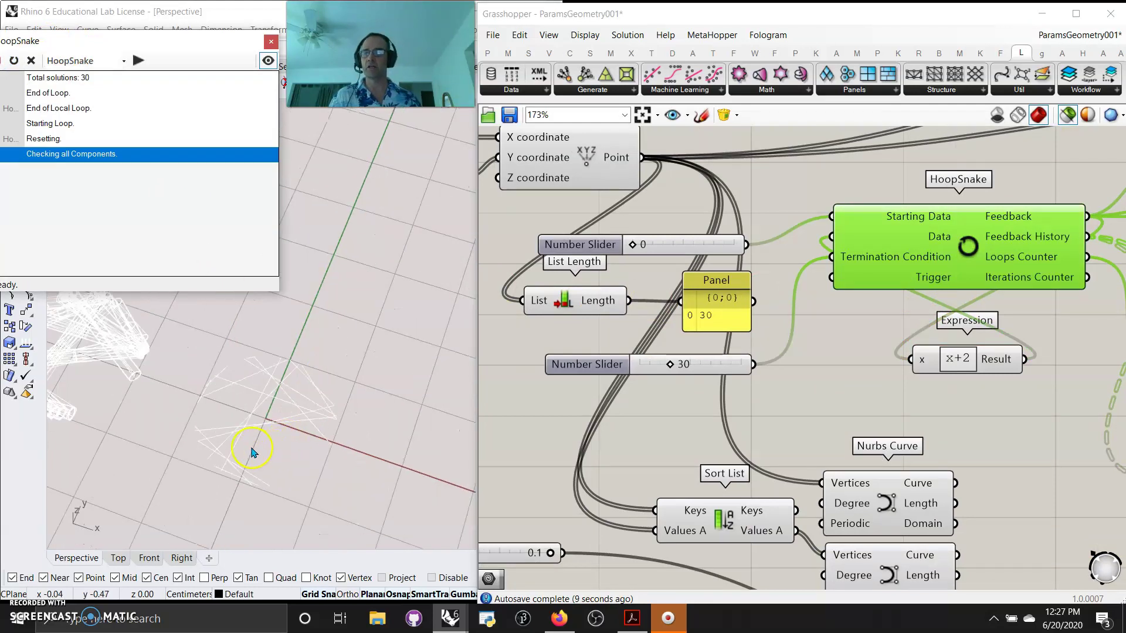
{"action": "mouse_move", "coordinate": [249, 447]}
{"action": "right_mouse_down"}
{"action": "mouse_move", "coordinate": [264, 457]}
{"action": "mouse_move", "coordinate": [254, 455]}
{"action": "right_mouse_up"}
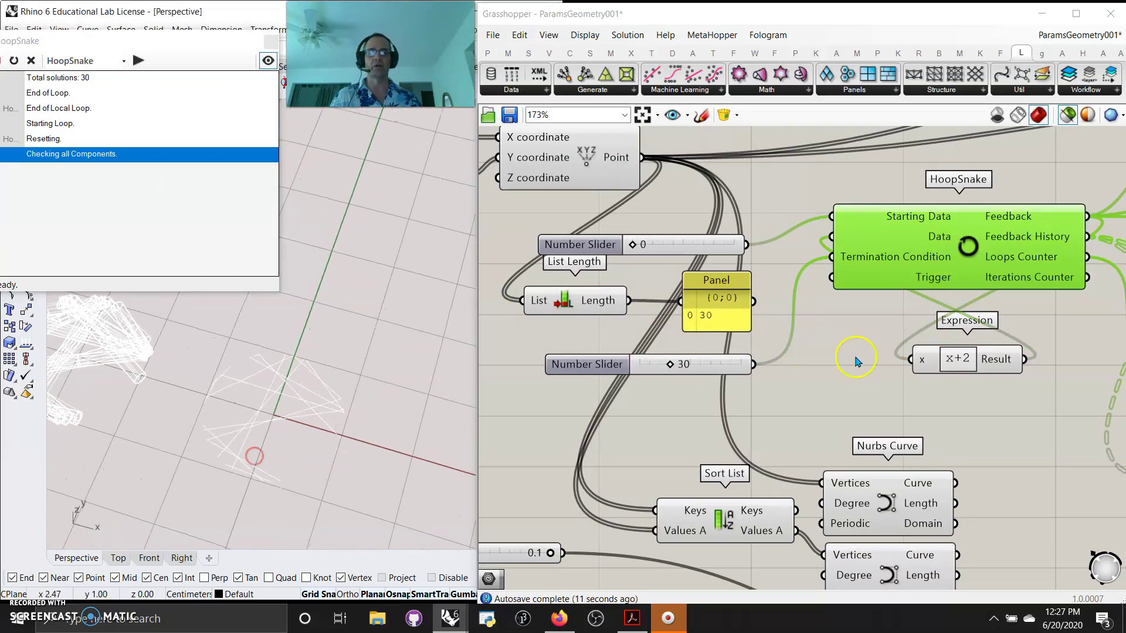
{"action": "right_click_drag", "start_coordinate": [367, 467], "coordinate": [342, 463]}
Step: Assign the newly baked lines as multiple geometries to the lower Geometry parameter and connect it to the Pipe's Curve input
{"action": "right_click_drag", "start_coordinate": [1025, 437], "coordinate": [996, 207]}
{"action": "right_click_drag", "start_coordinate": [826, 557], "coordinate": [820, 479]}
{"action": "left_click_drag", "start_coordinate": [353, 453], "coordinate": [304, 482]}
{"action": "right_click", "coordinate": [762, 479]}
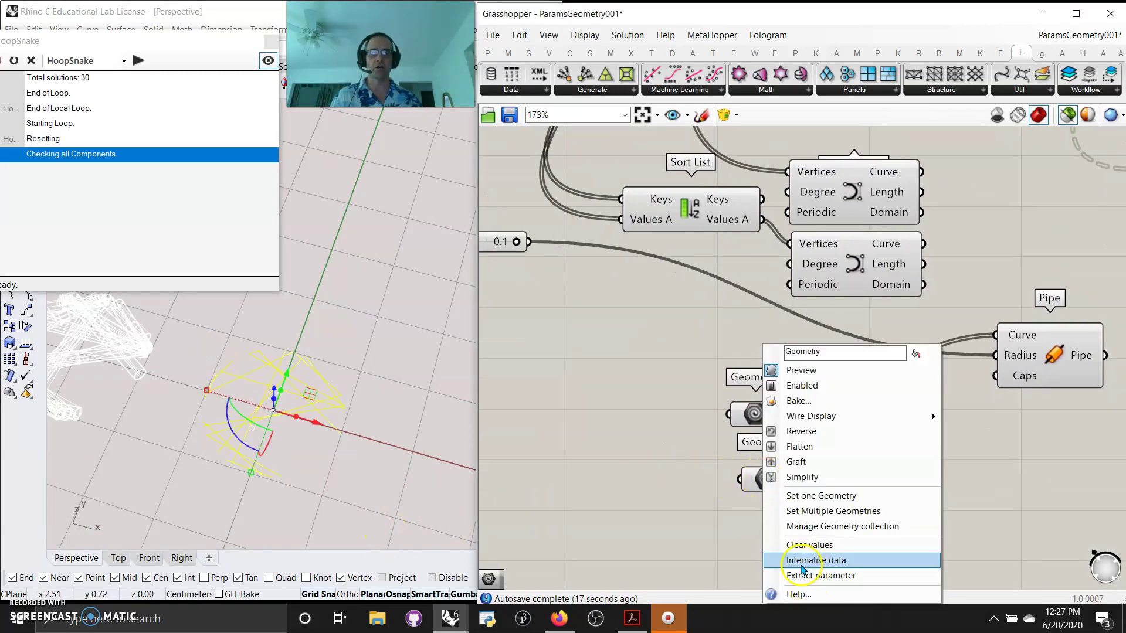
{"action": "left_click", "coordinate": [805, 512]}
{"action": "left_click_drag", "start_coordinate": [879, 378], "coordinate": [996, 333]}
Step: Move the HoopSnake window off the Rhino viewport and set the Perspective view's display mode to Rendered
{"action": "right_click_drag", "start_coordinate": [355, 521], "coordinate": [166, 489]}
{"action": "left_click_drag", "start_coordinate": [179, 41], "coordinate": [740, 258]}
{"action": "left_click", "coordinate": [76, 106]}
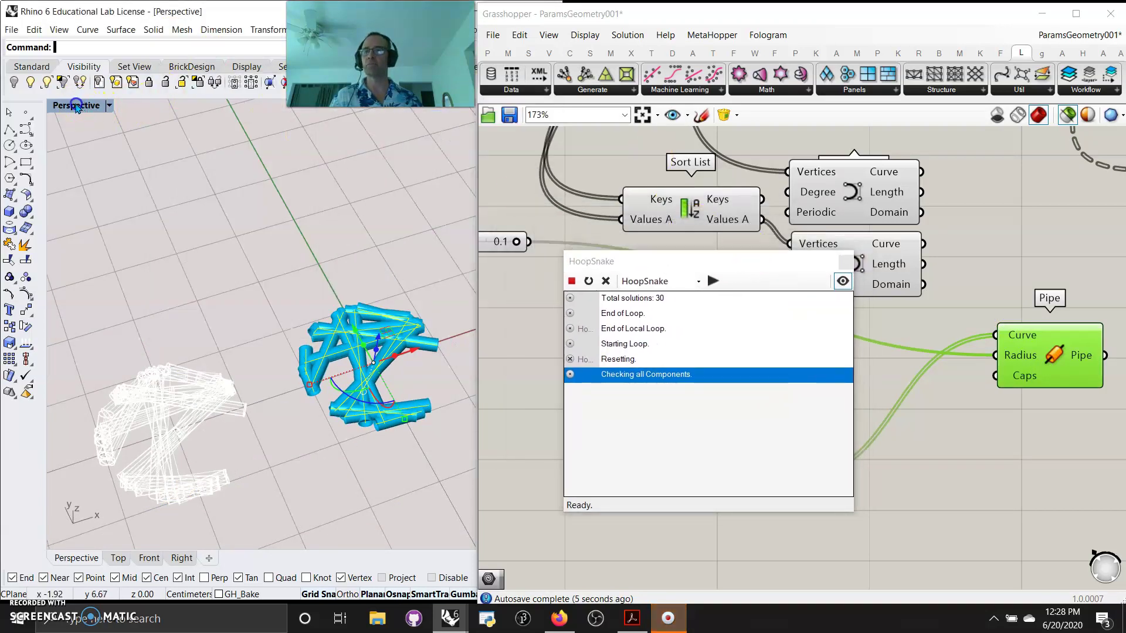
{"action": "left_click", "coordinate": [51, 117]}
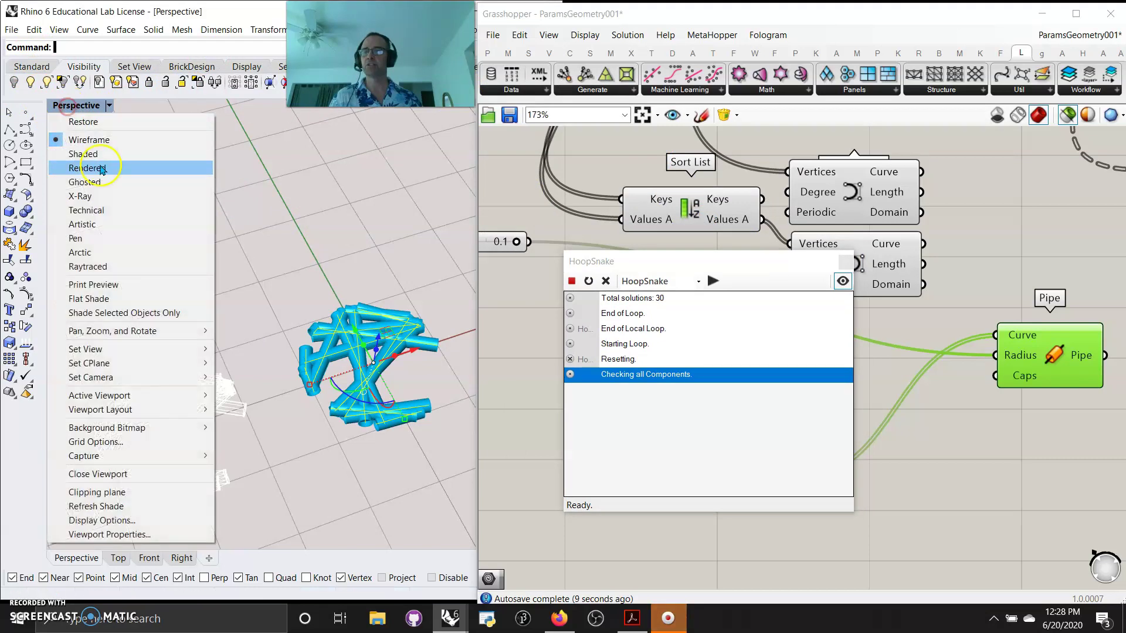
{"action": "left_click", "coordinate": [86, 170]}
{"action": "right_click_drag", "start_coordinate": [279, 444], "coordinate": [271, 432]}
Step: Bake the Pipe component onto the GH_Bake layer with grouping enabled, and close the HoopSnake window
{"action": "left_click", "coordinate": [1083, 356]}
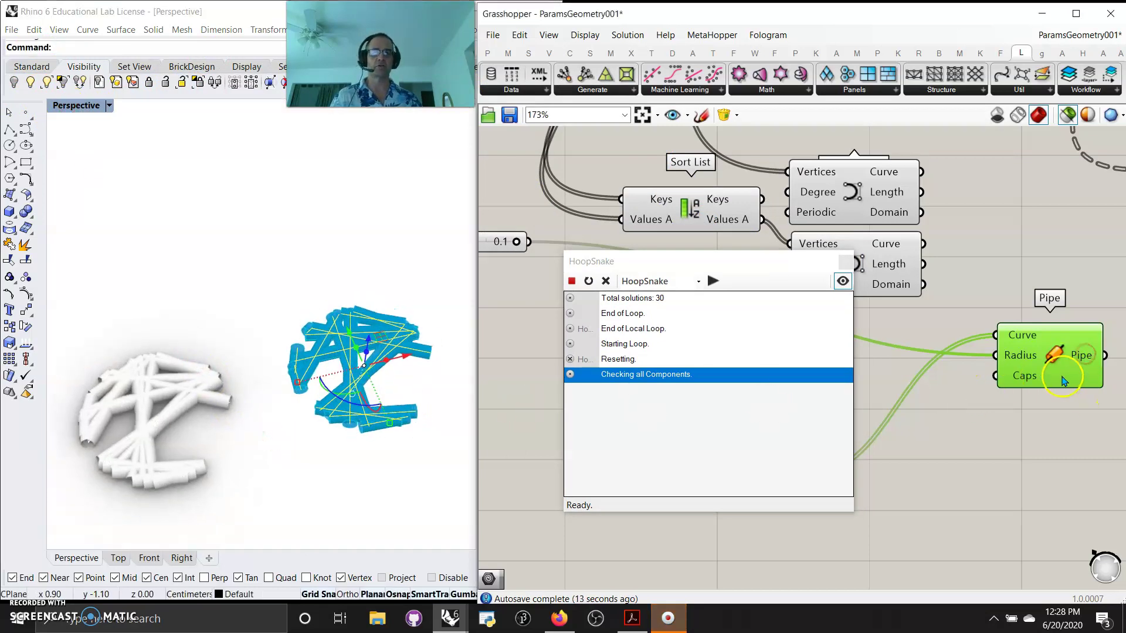
{"action": "right_click_drag", "start_coordinate": [1064, 381], "coordinate": [898, 366]}
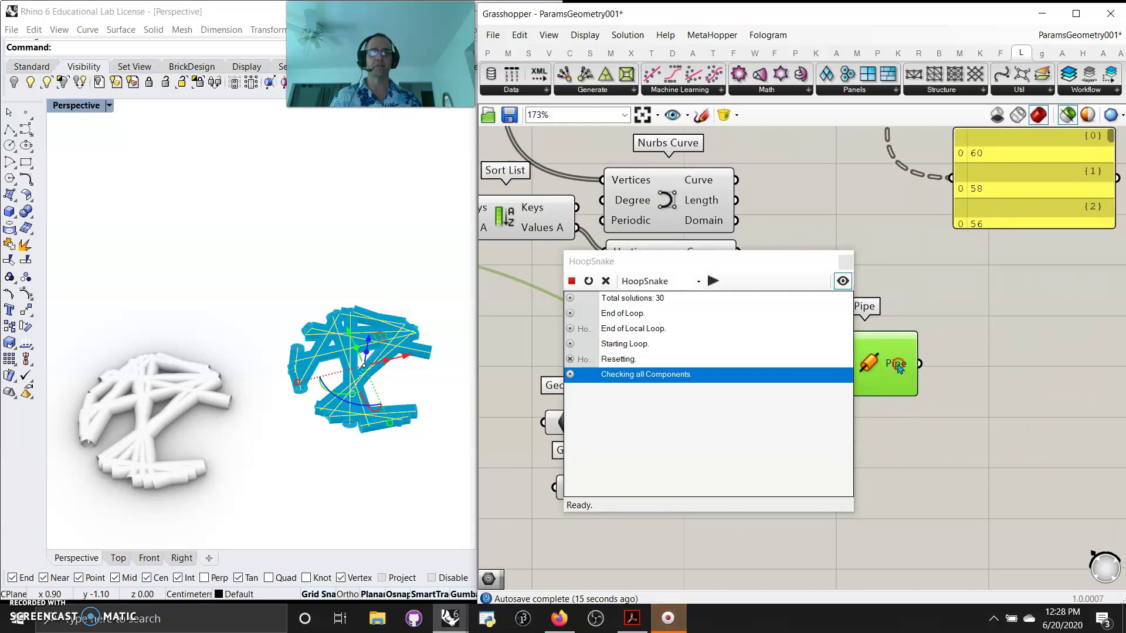
{"action": "right_click", "coordinate": [899, 366]}
{"action": "left_click", "coordinate": [932, 395]}
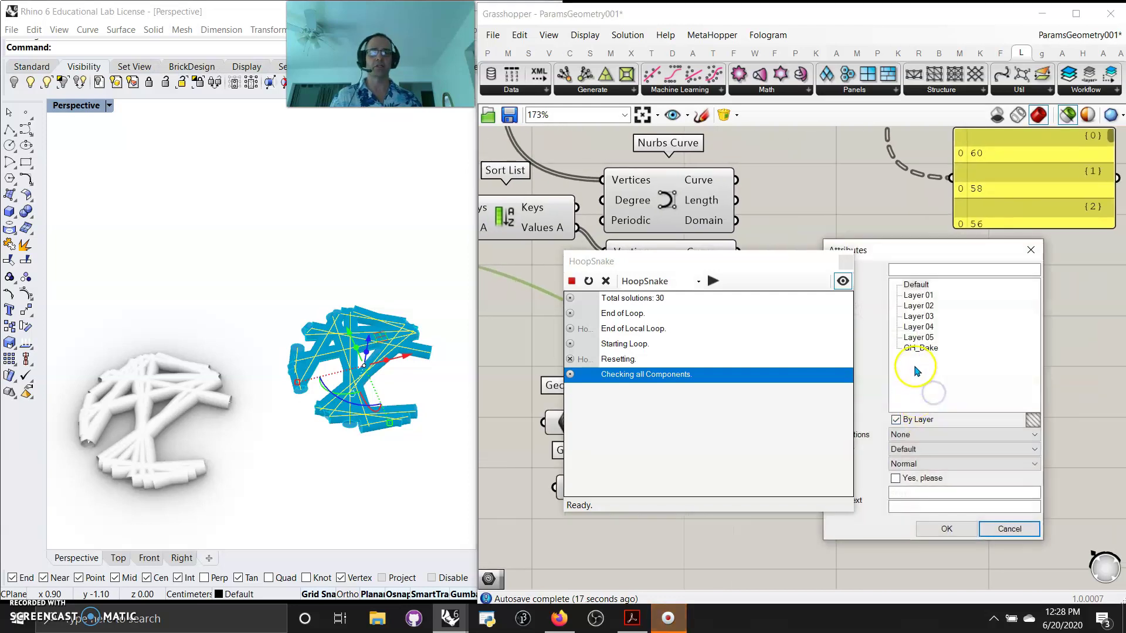
{"action": "left_click", "coordinate": [921, 347]}
{"action": "left_click", "coordinate": [895, 478]}
{"action": "left_click", "coordinate": [940, 528]}
{"action": "right_click_drag", "start_coordinate": [369, 490], "coordinate": [294, 451]}
{"action": "left_click", "coordinate": [845, 264]}
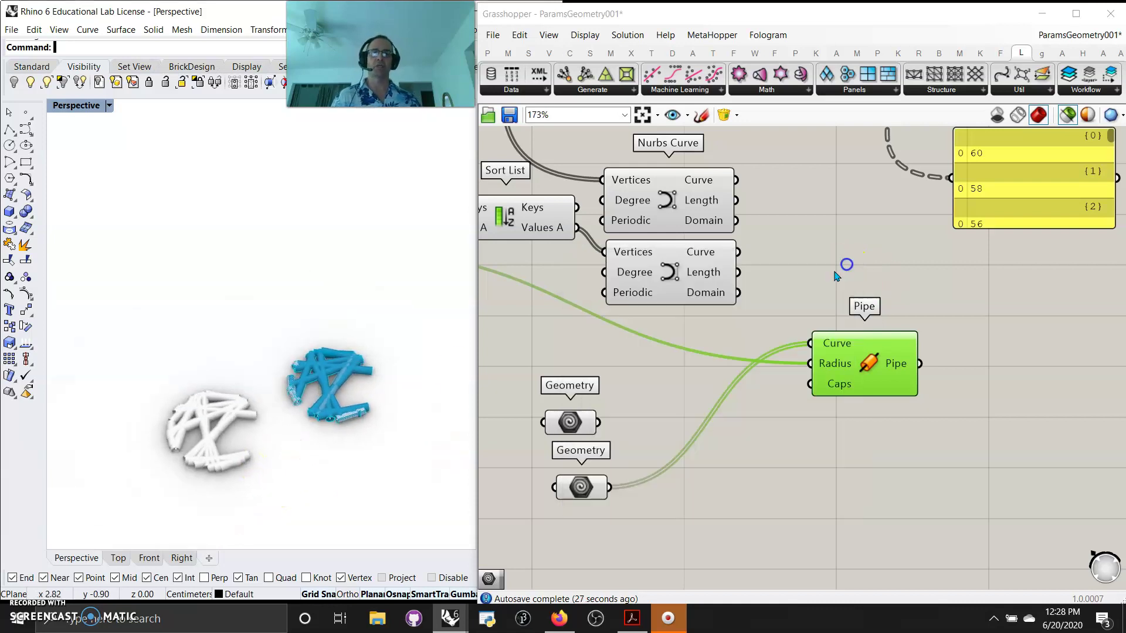